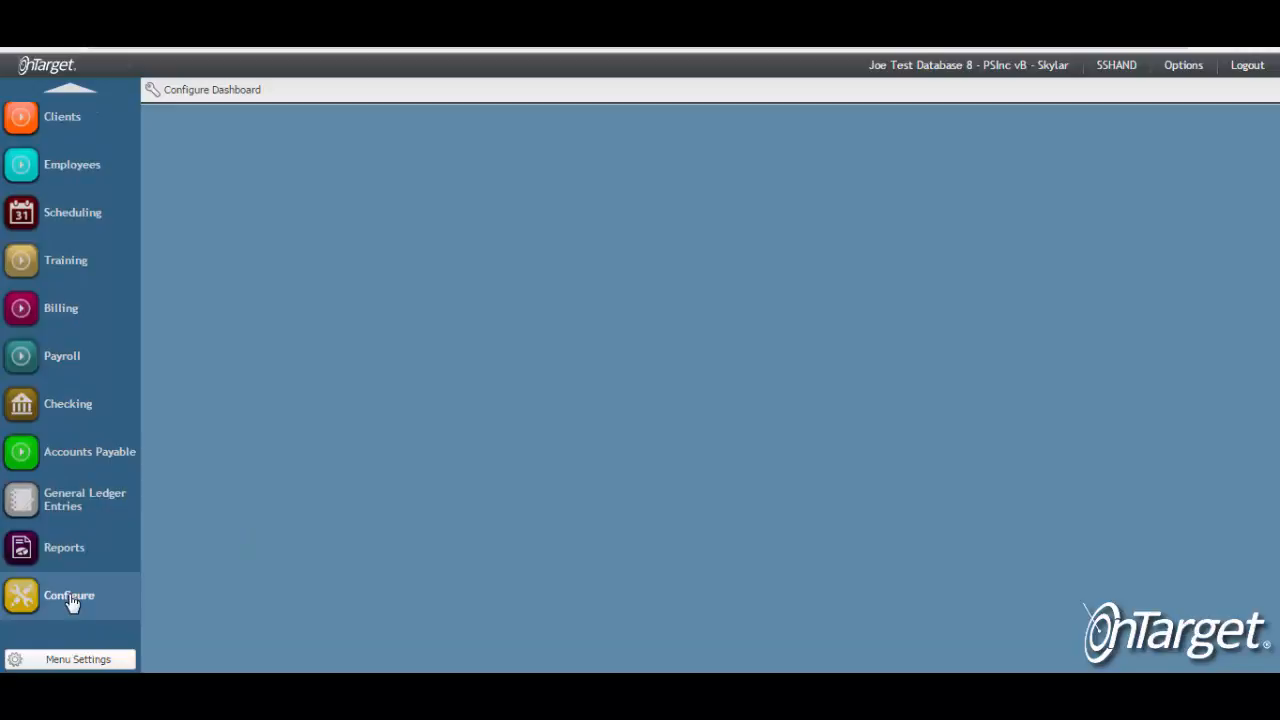
Step: Open the Payroll Rules list configuration, review the timesheet and auto salary import settings, and close it unchanged
left_click(70, 598)
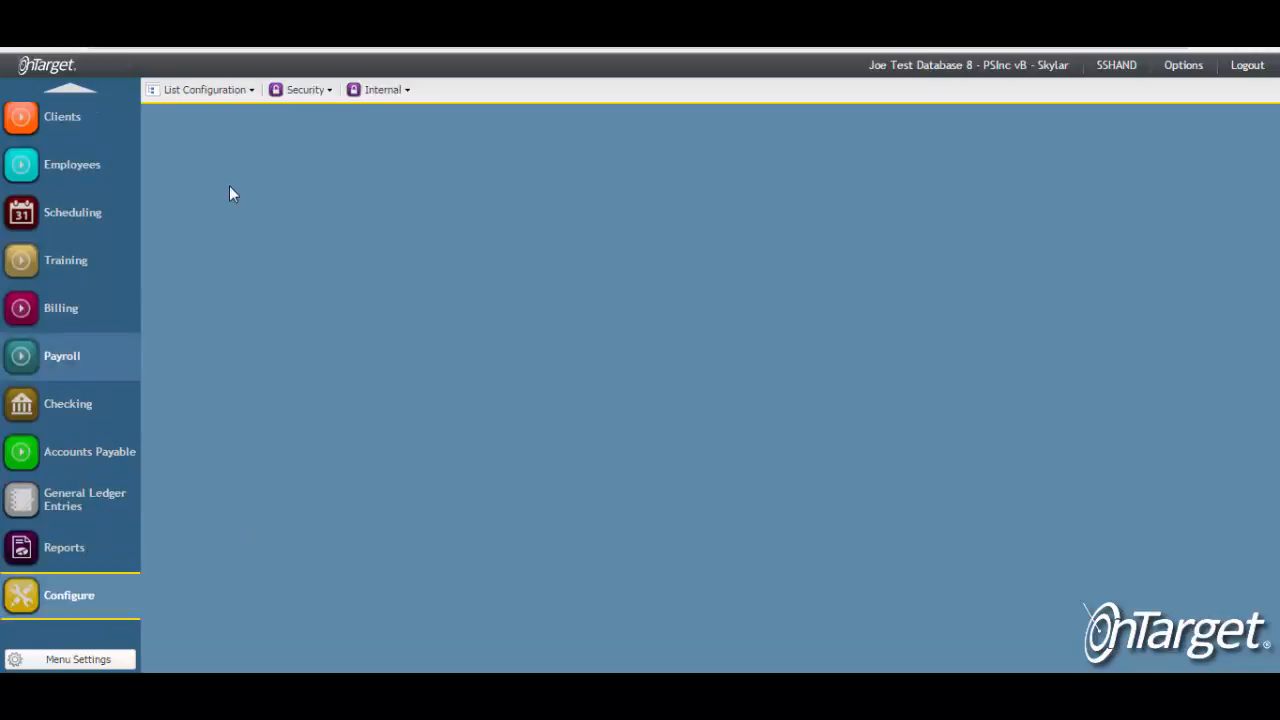
left_click(232, 92)
mouse_move(238, 204)
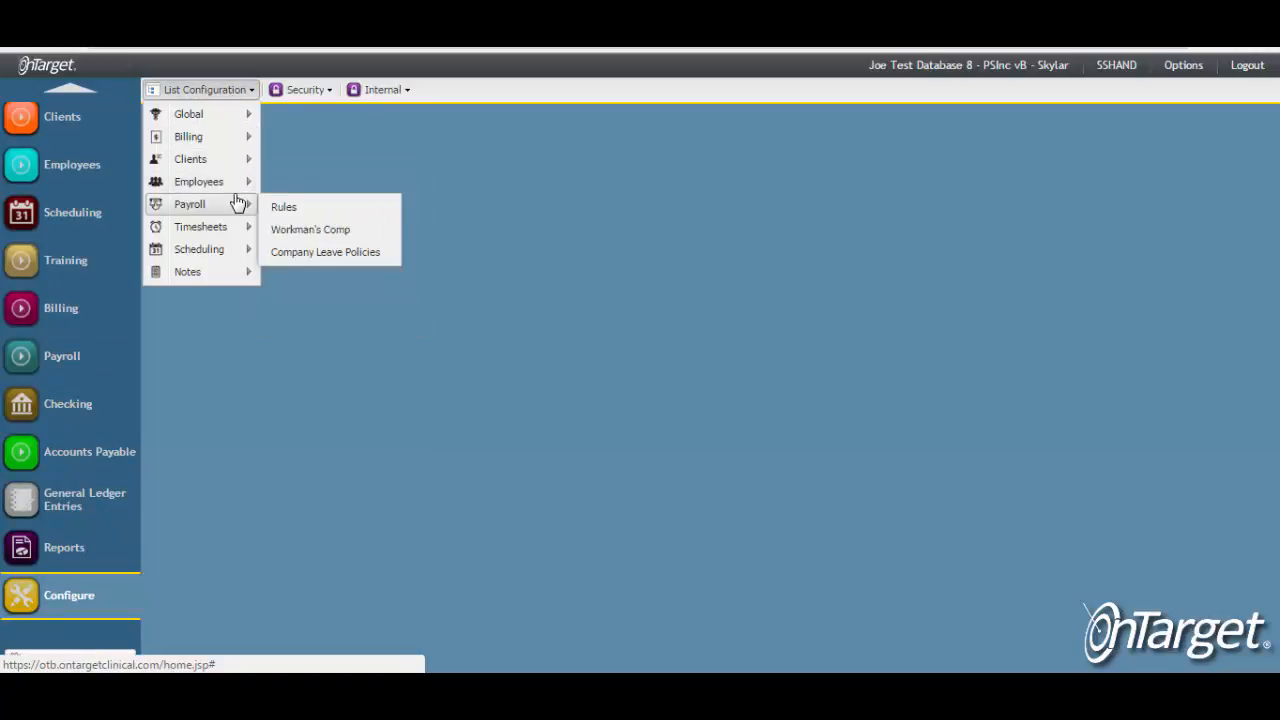
left_click(379, 210)
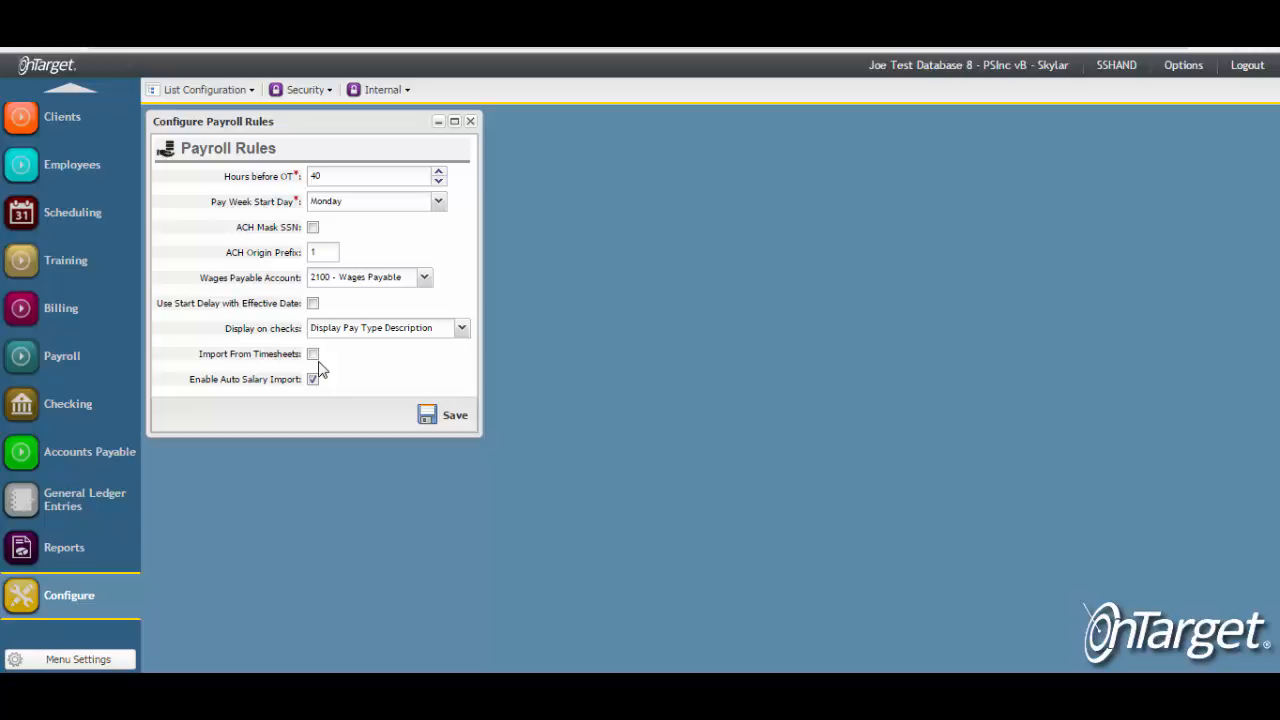
left_click(470, 121)
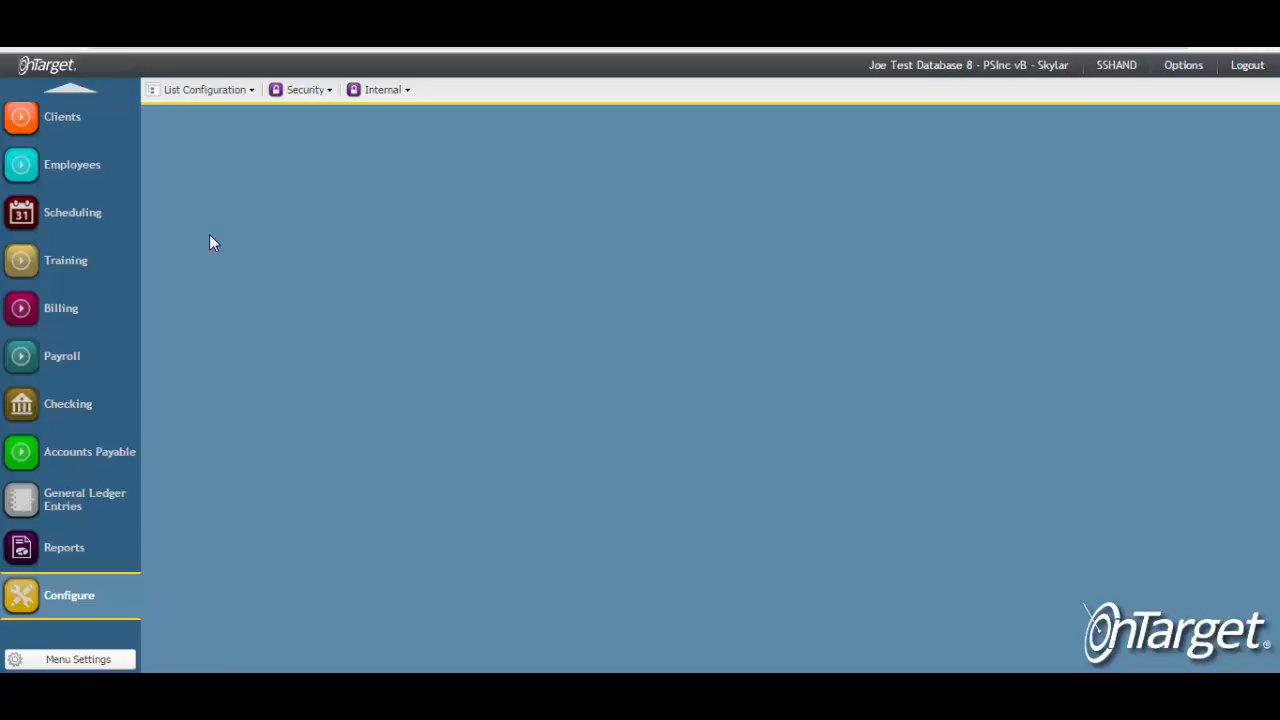
Step: Open the calculation options for billing time records and set the check date to 10/05/2016
left_click(25, 316)
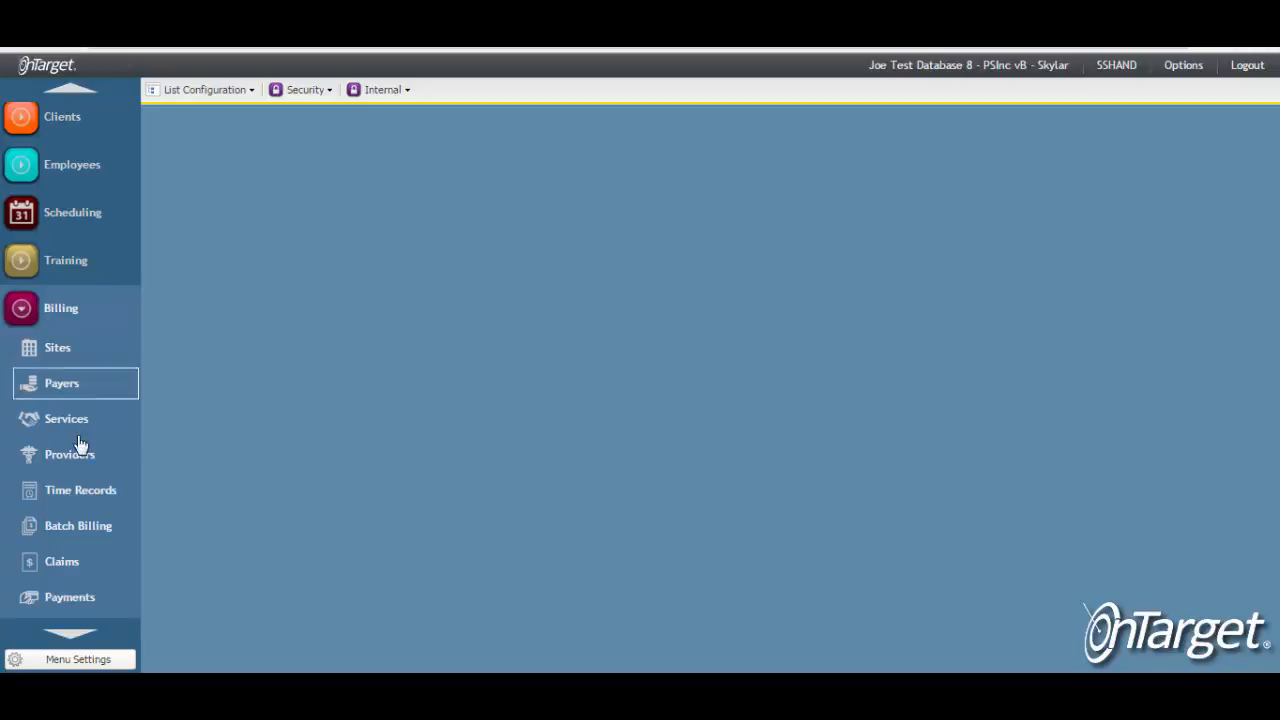
left_click(116, 499)
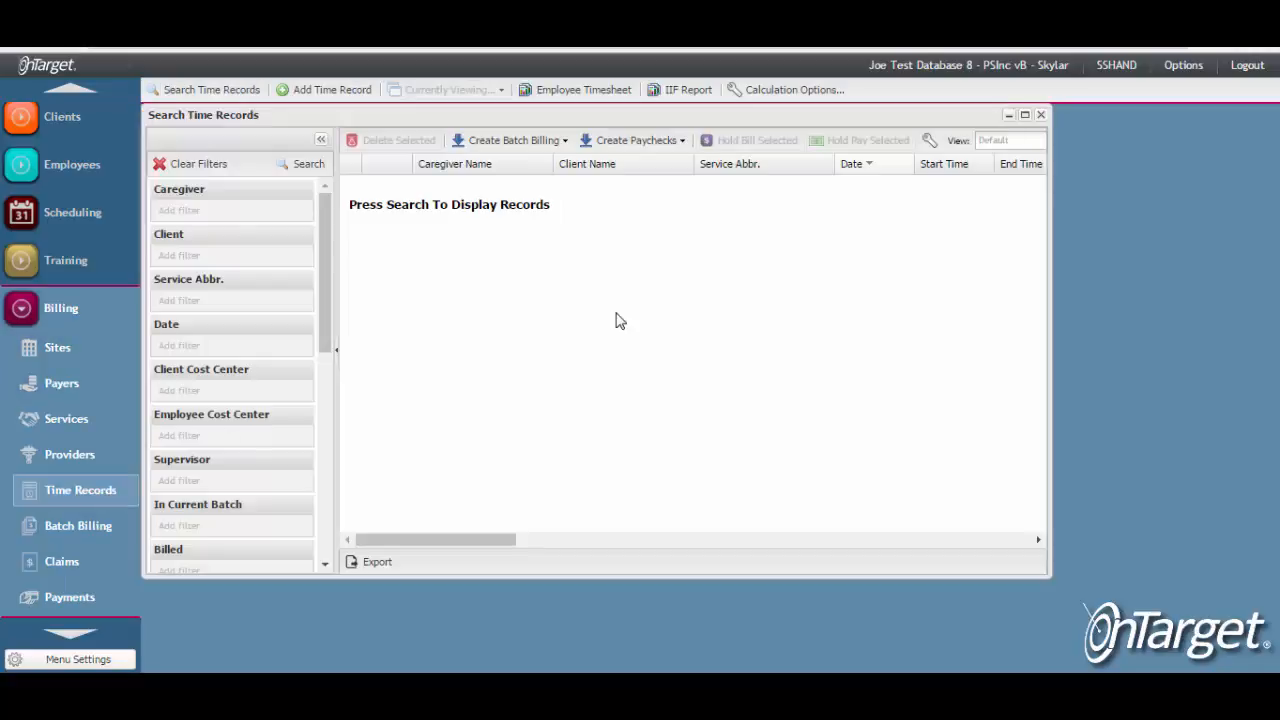
left_click(817, 100)
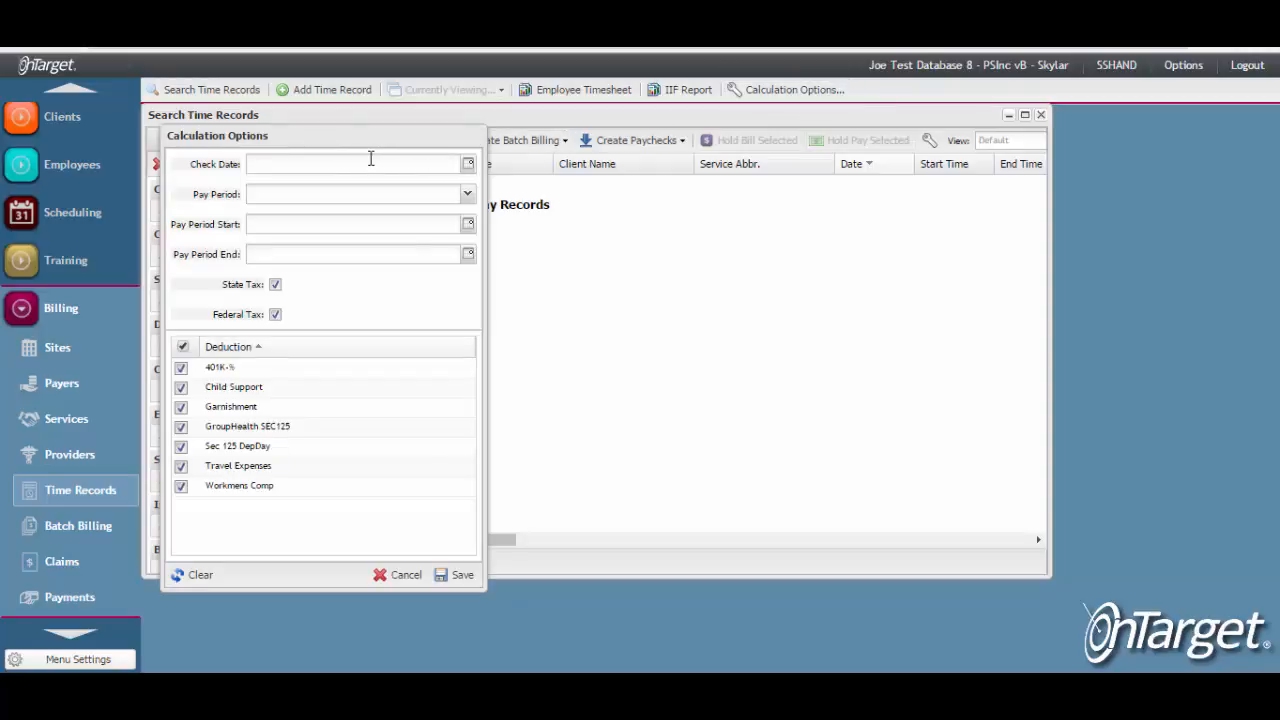
left_click(467, 164)
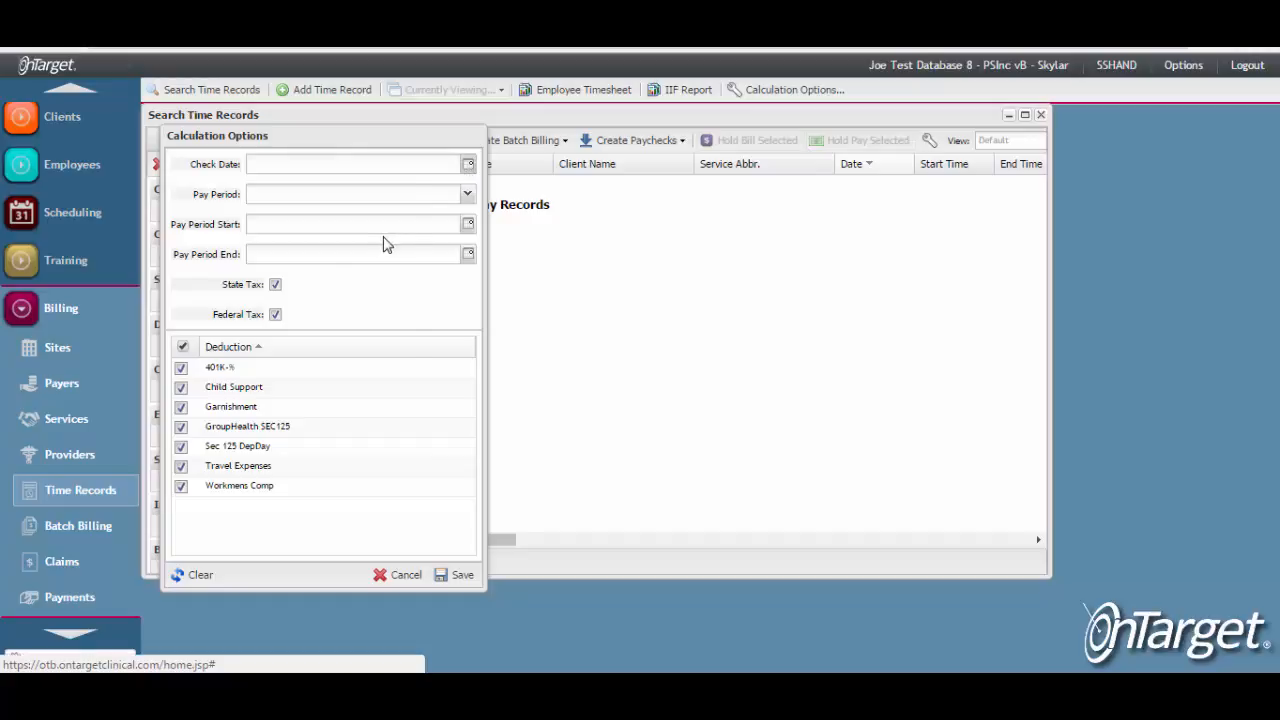
left_click(332, 246)
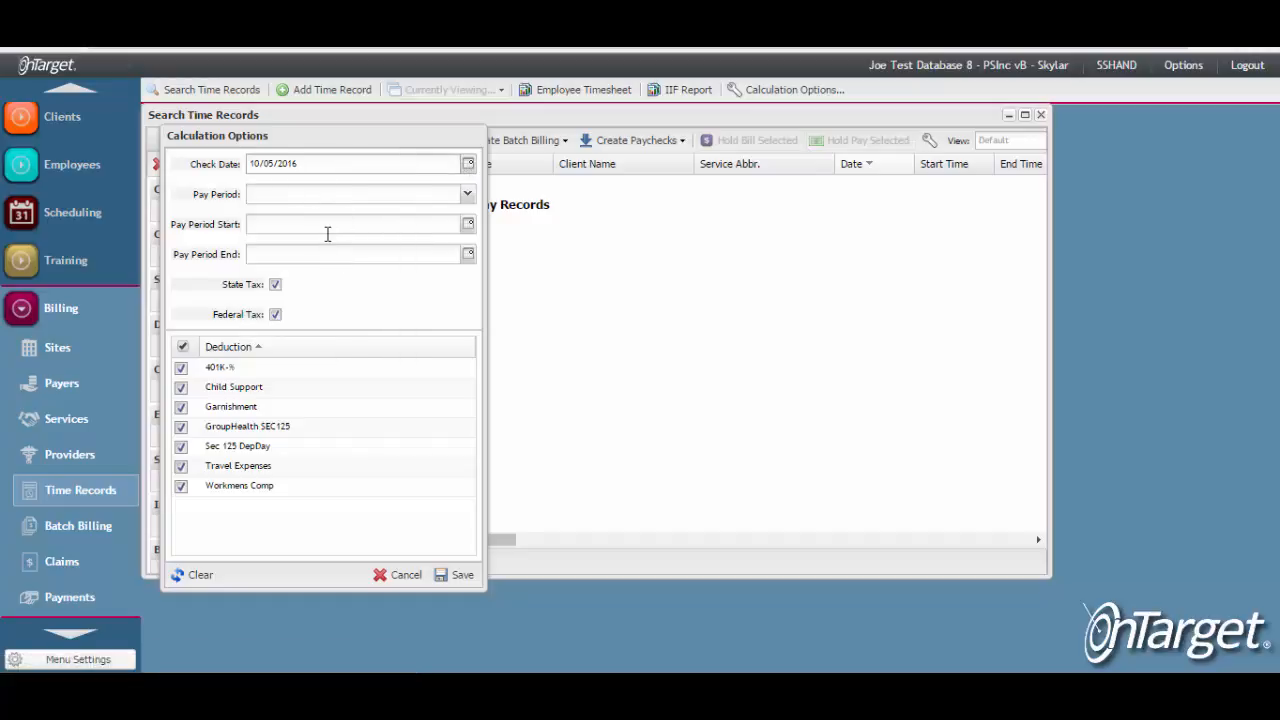
Step: Set the pay period start to 07/16/2016 and the pay period end to 07/31/2016
left_click(327, 231)
type("07/16/2016")
key("Tab")
type("07/31/2016")
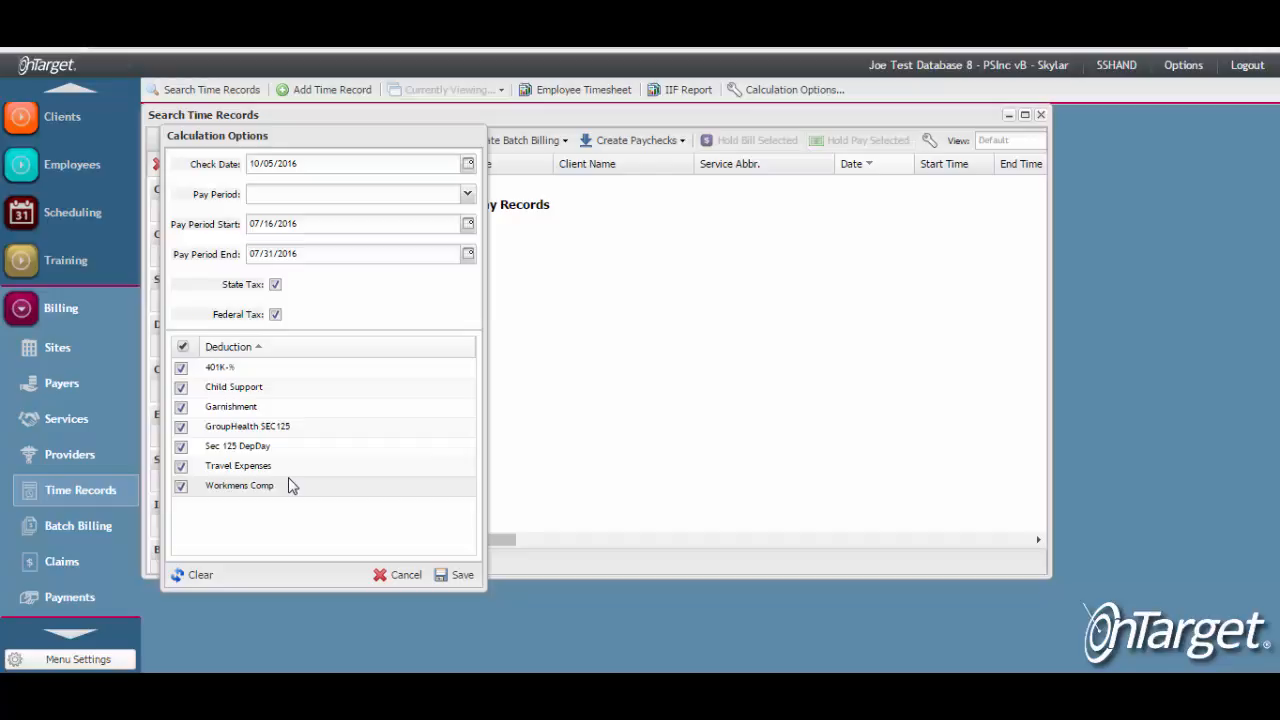
Step: Disable every deduction individually in the calculation options, from 401K-% through Workmens Comp
left_click(183, 371)
left_click(182, 391)
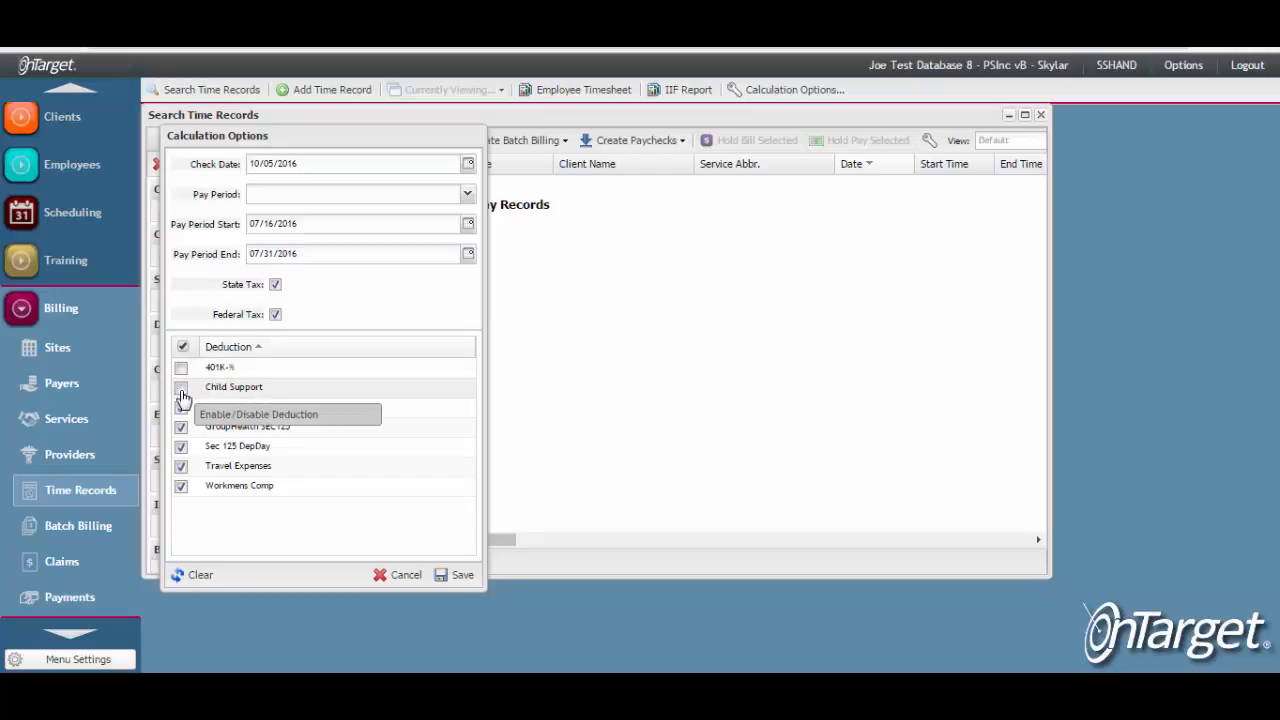
left_click(182, 406)
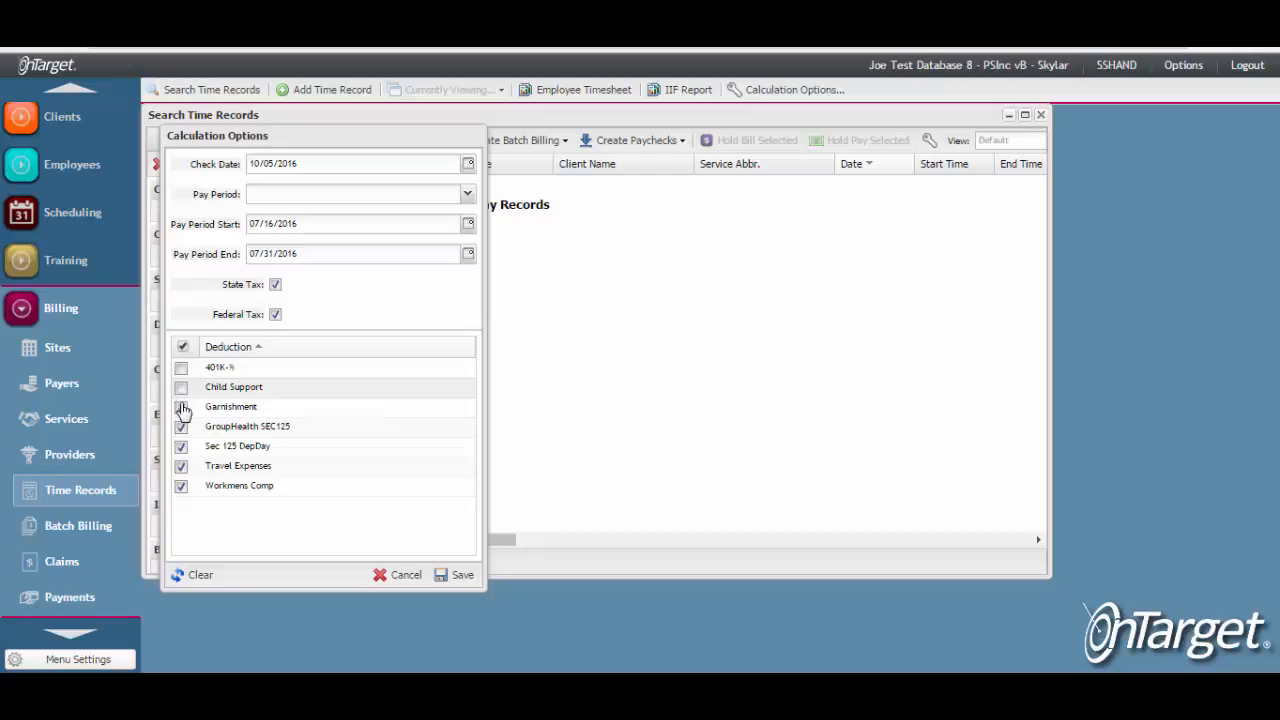
left_click(181, 429)
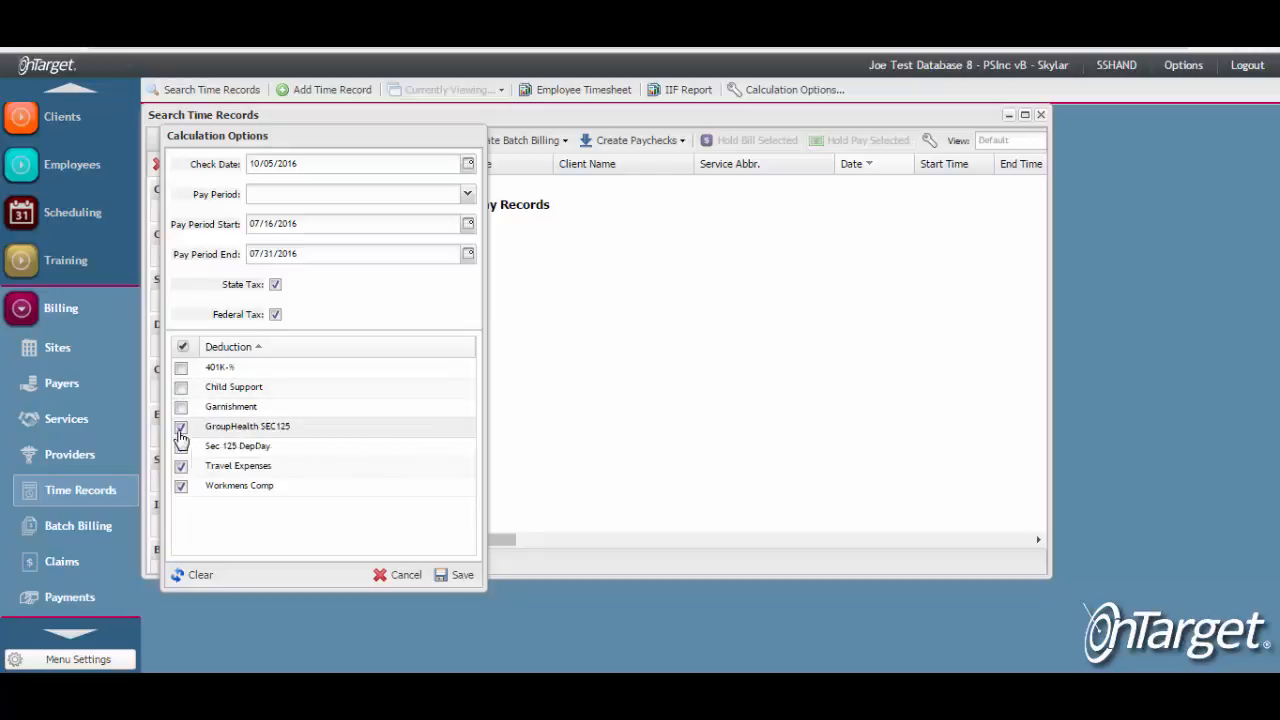
left_click(181, 467)
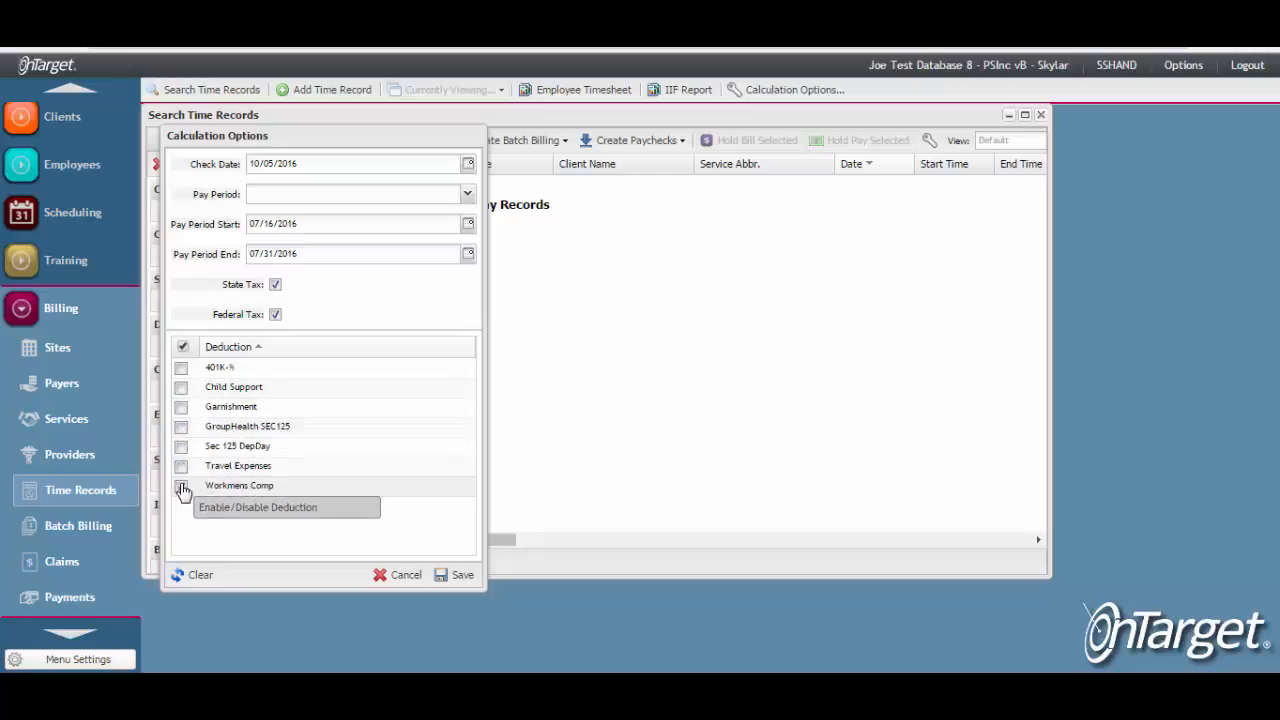
left_click(183, 490)
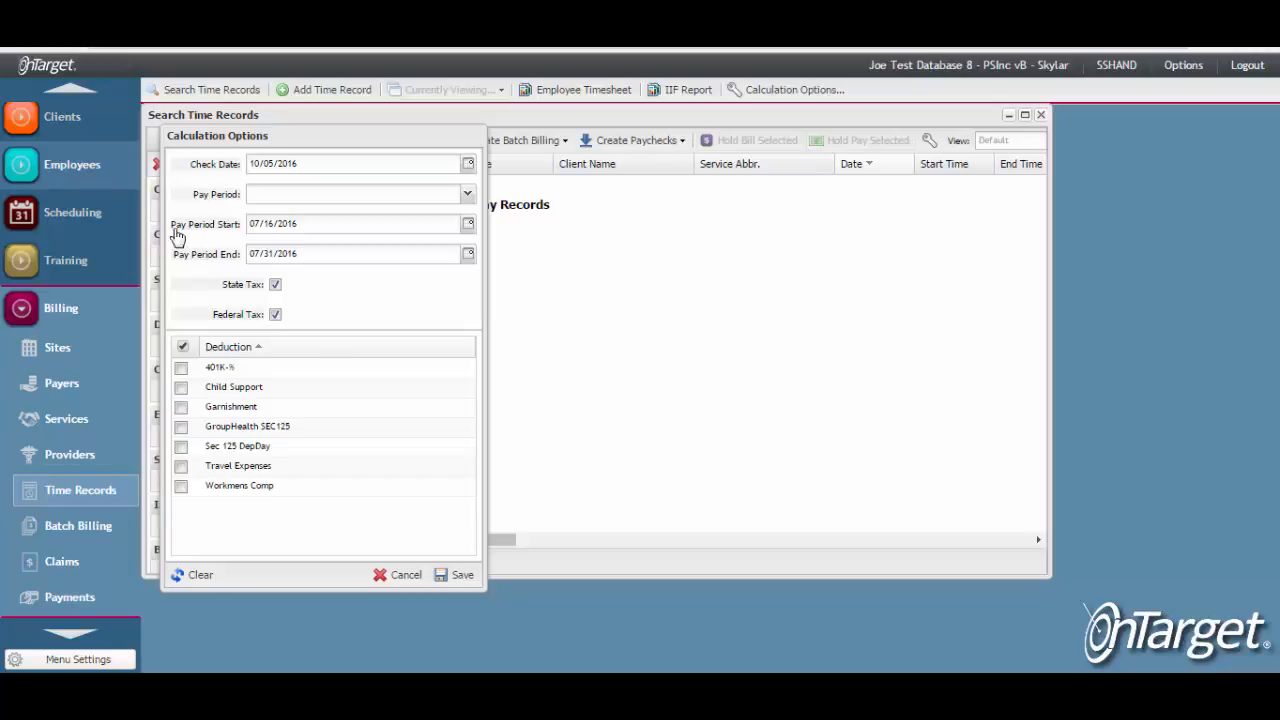
Step: Enable all deductions at once and save the calculation options
left_click(182, 348)
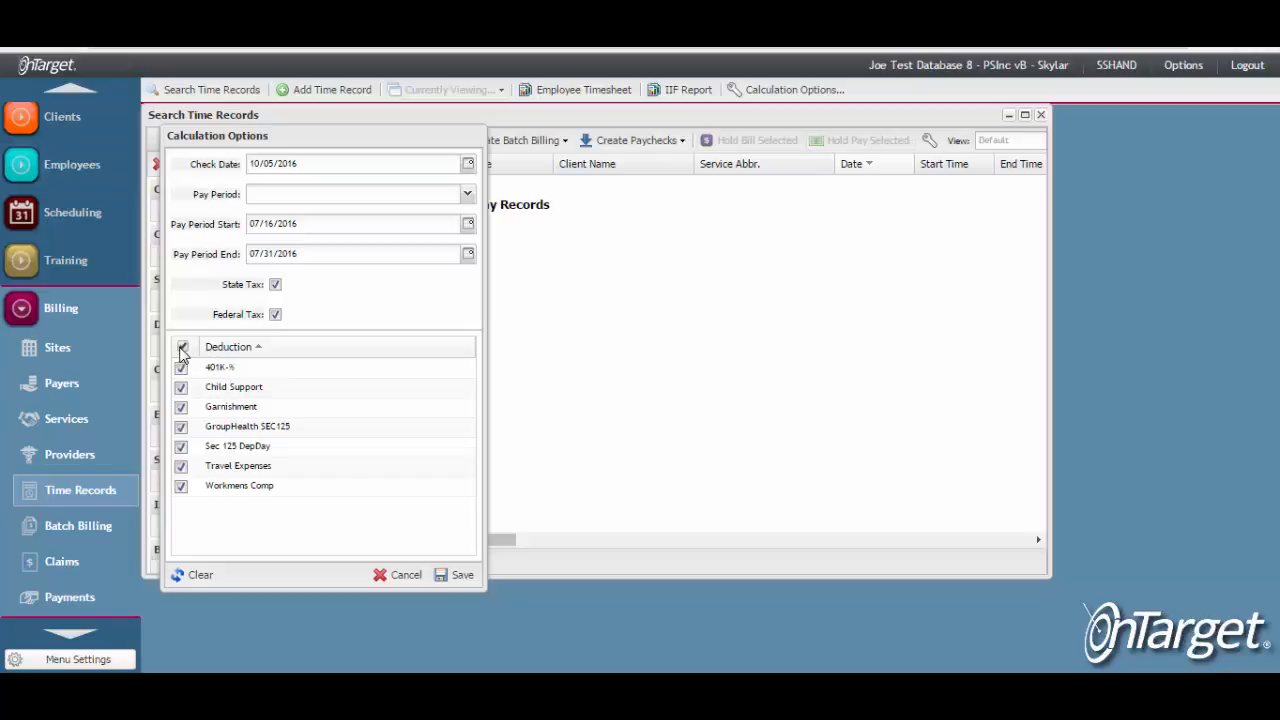
left_click(459, 578)
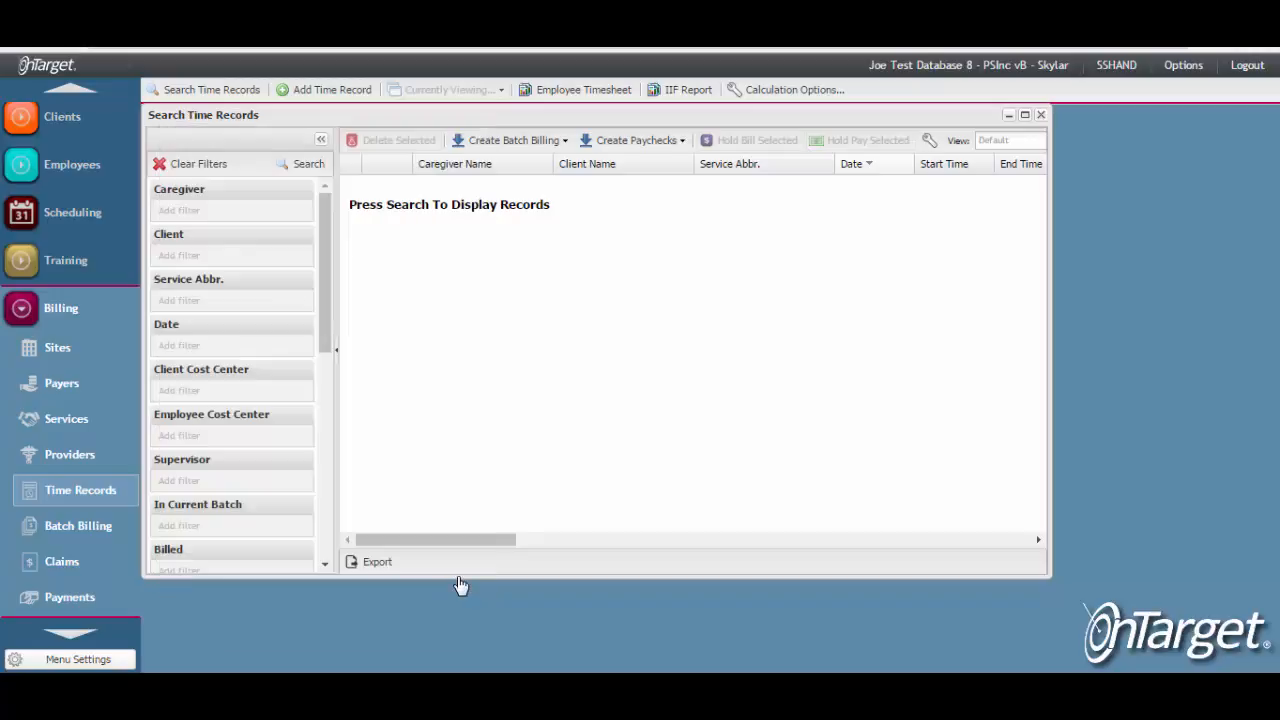
Step: Run the employee timesheet report for 07/16/2016 to 07/31/2016 in Standard layout, leaving cost center and employee unfiltered
left_click(590, 100)
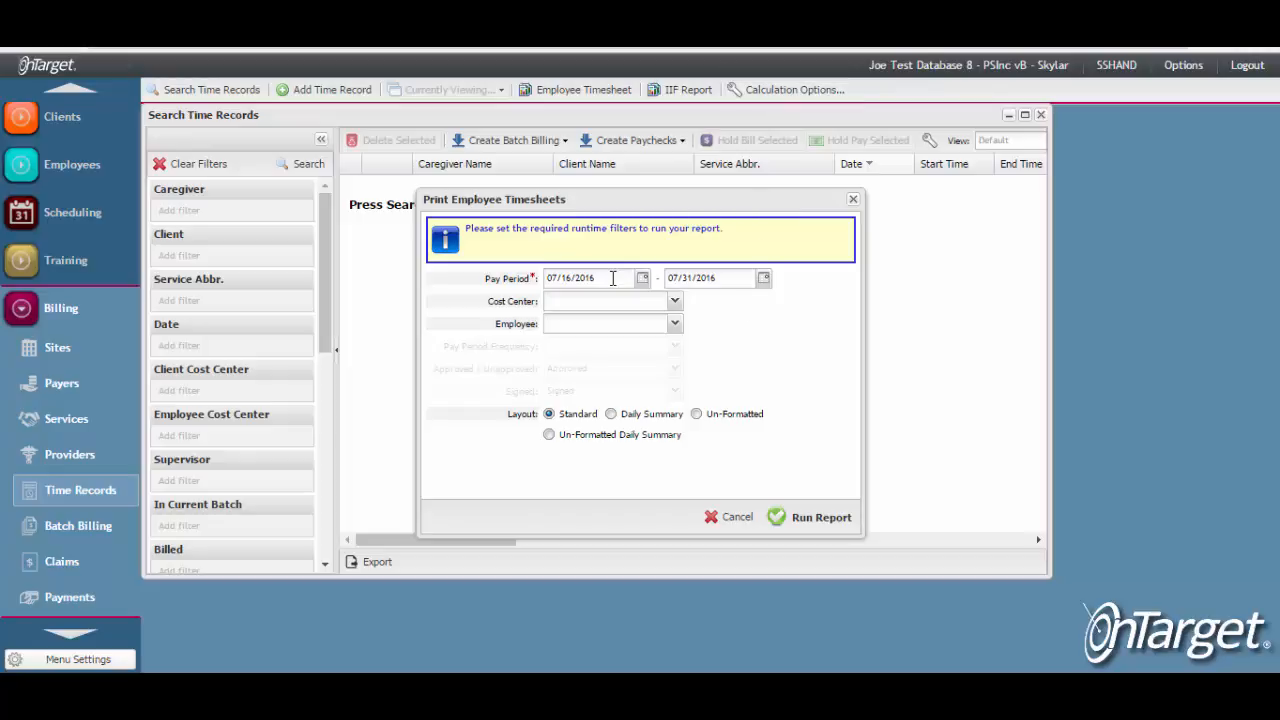
left_click_drag(598, 278, 544, 278)
left_click(679, 306)
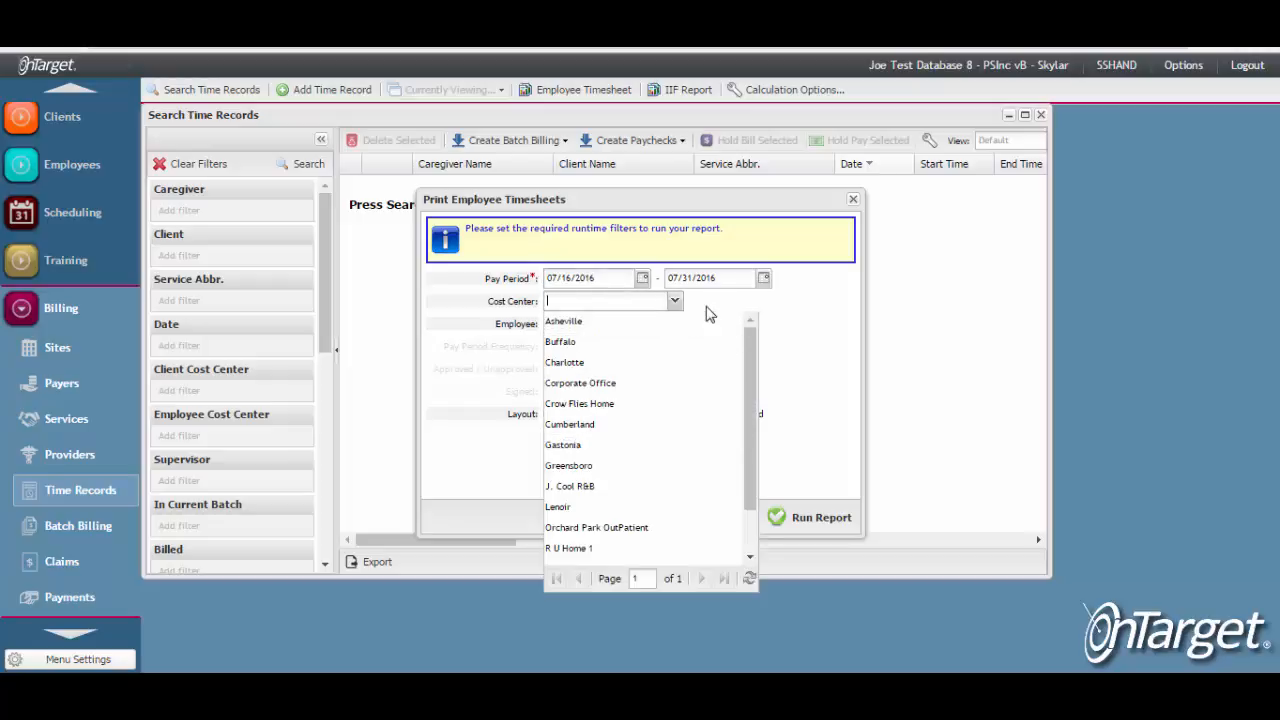
left_click(706, 310)
left_click(679, 325)
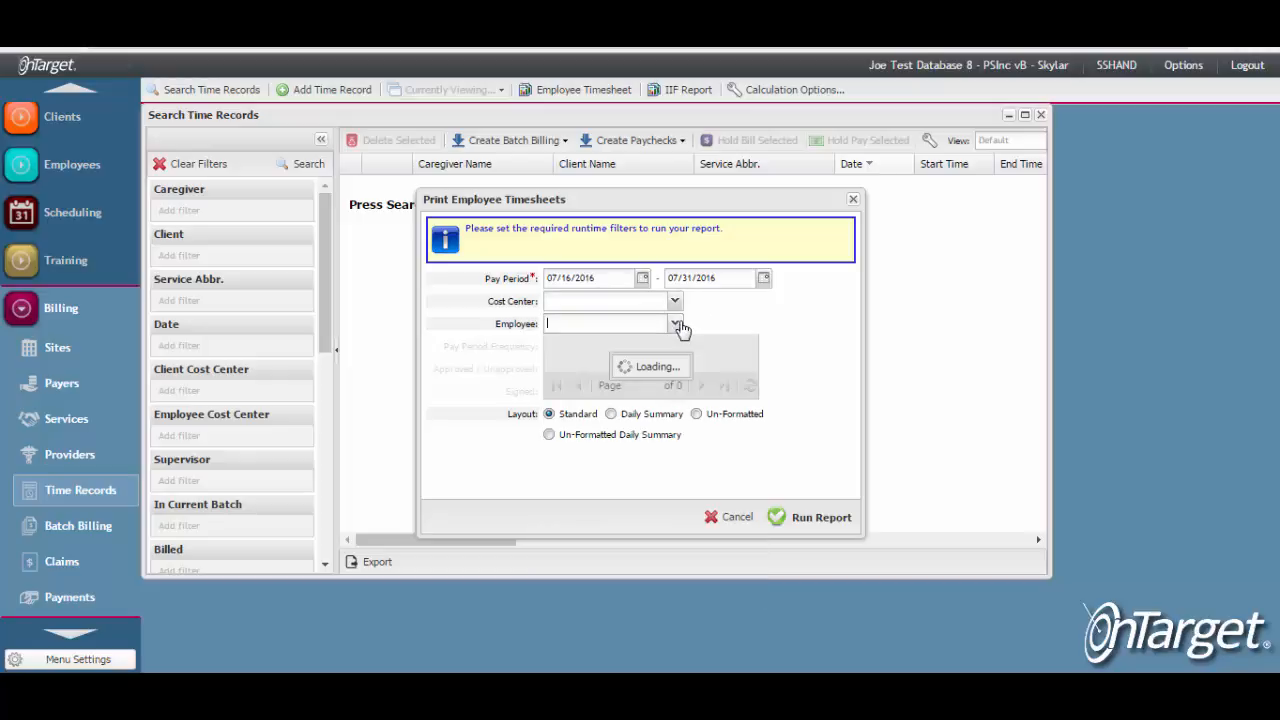
left_click(679, 326)
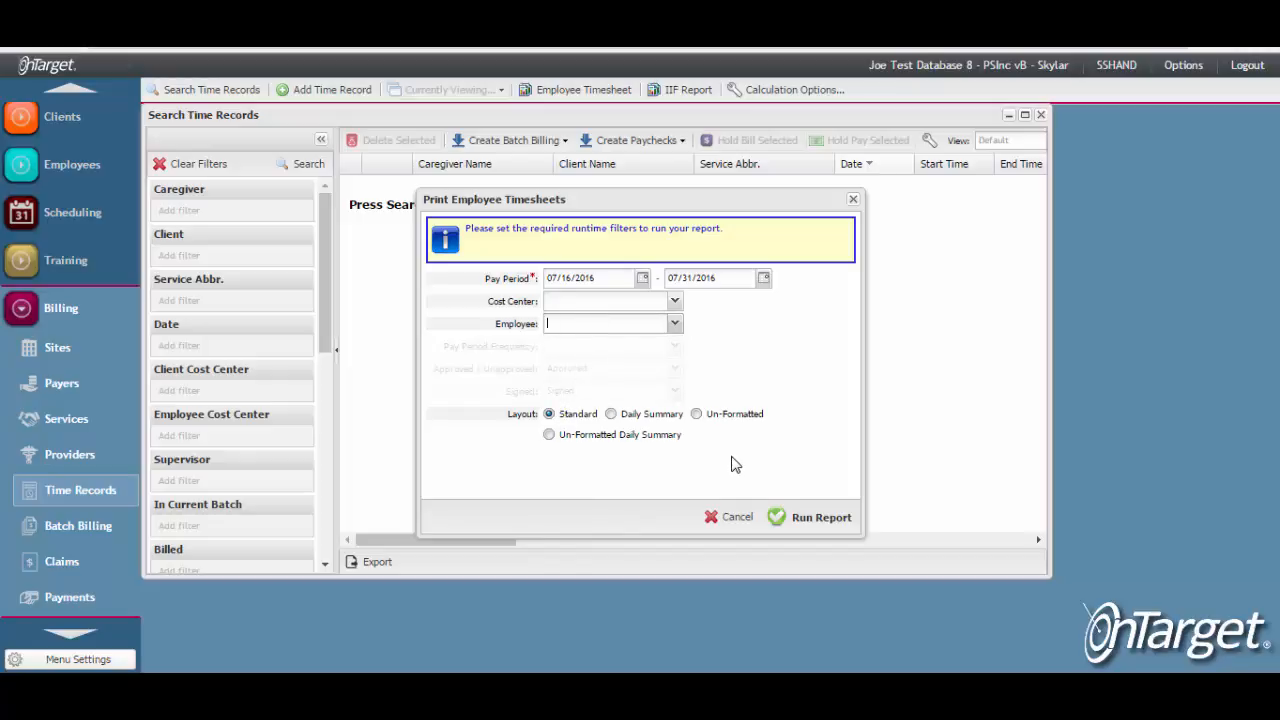
left_click(811, 519)
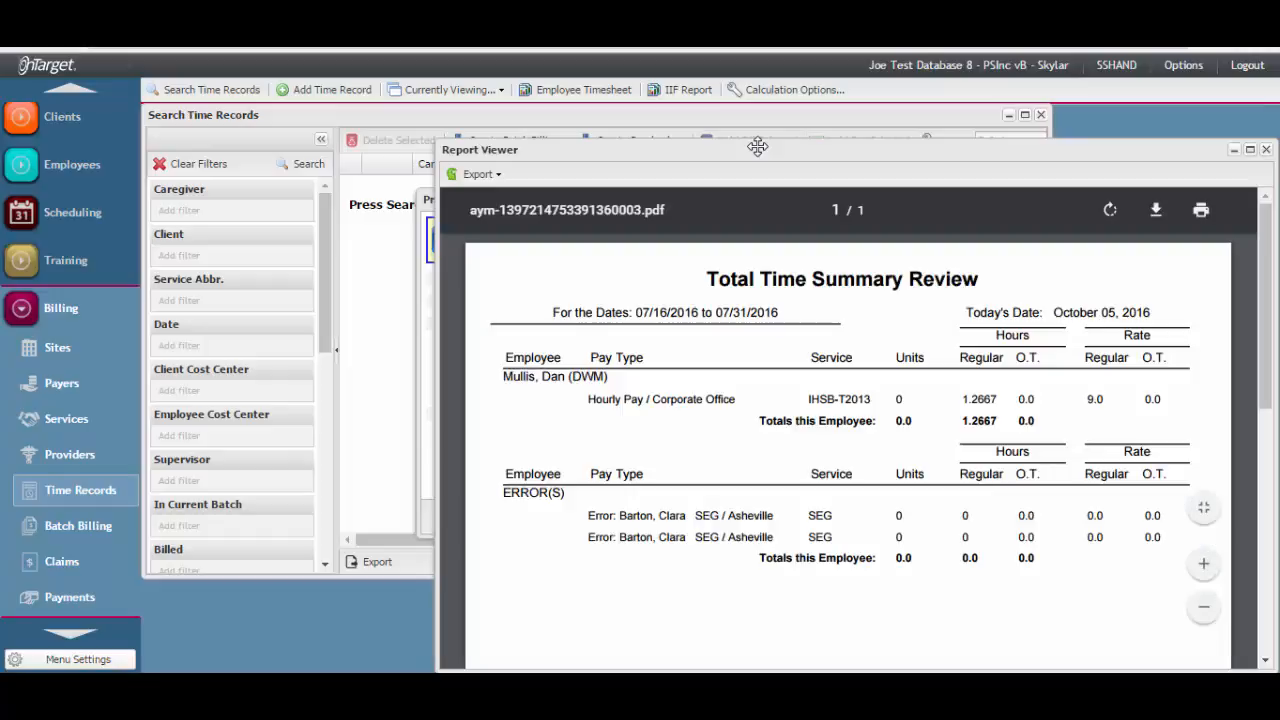
Step: Review the Total Time Summary for 07/01/2016 to 07/16/2016 down to its ERROR(S) section
left_click_drag(758, 147, 691, 139)
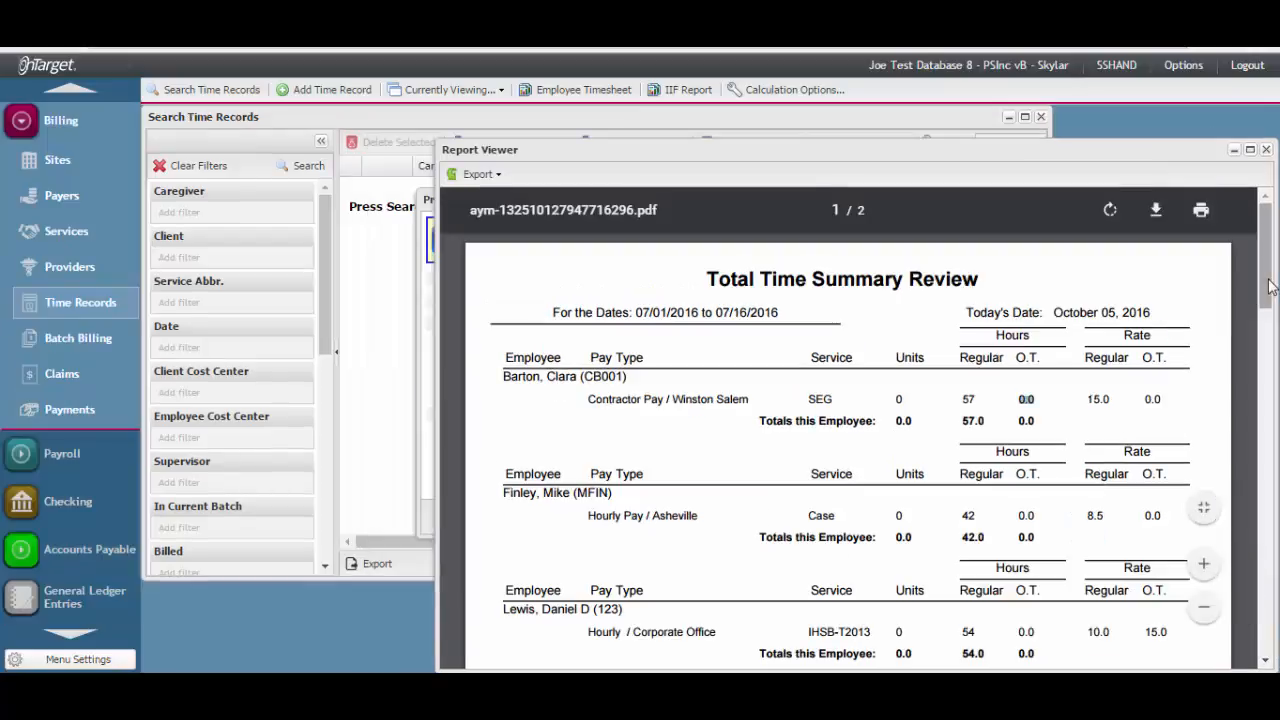
left_click_drag(1268, 287, 1268, 416)
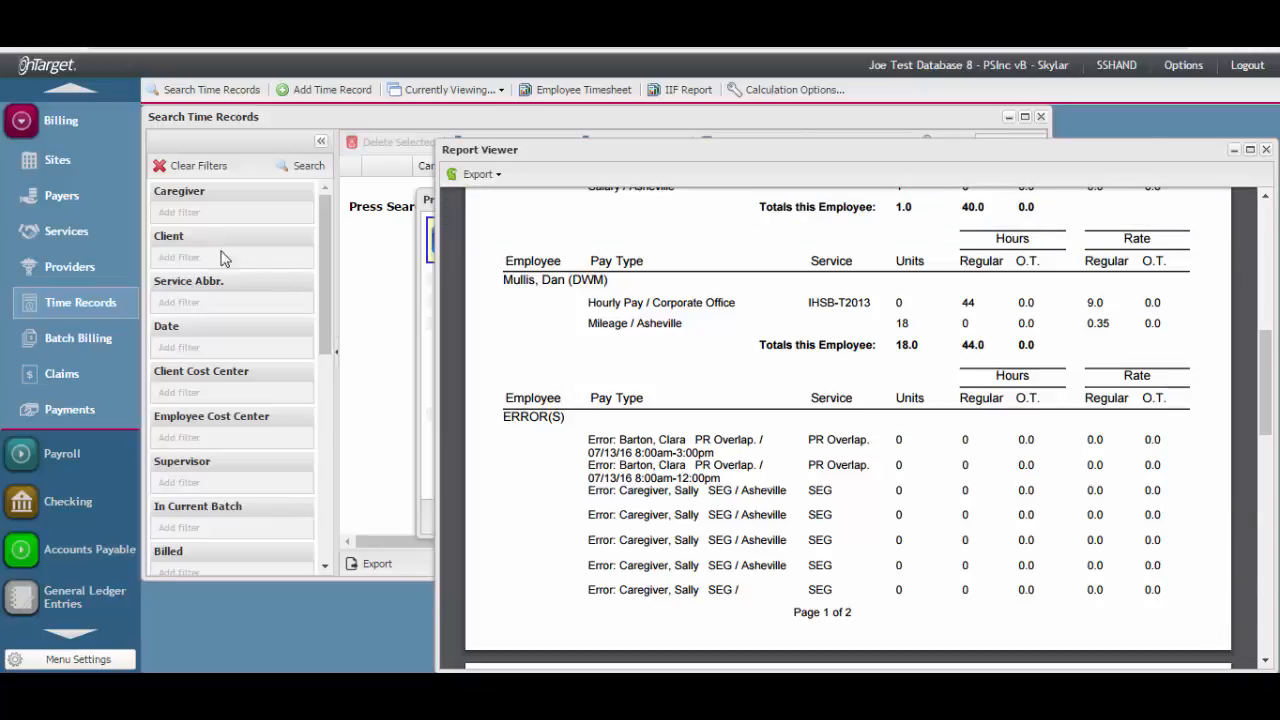
Step: Search the employees by the first name of the caregiver listed in the report errors and open the matching employee record
left_click(87, 95)
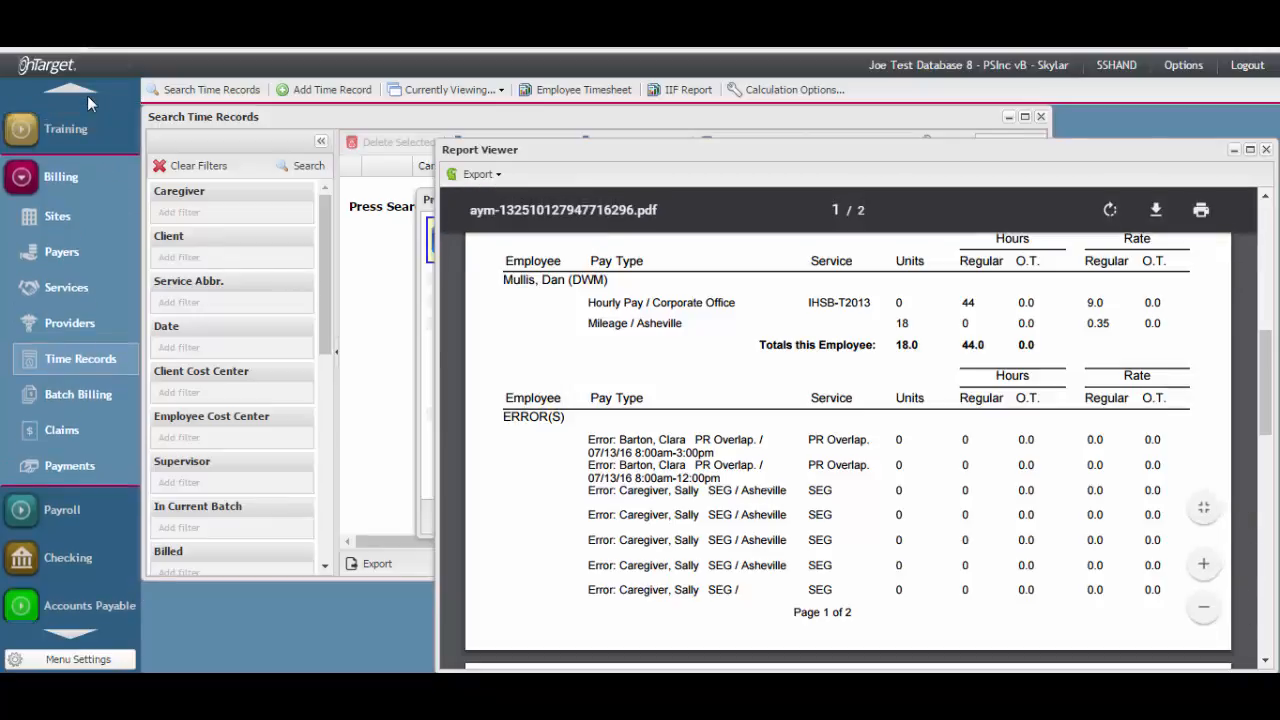
left_click(54, 184)
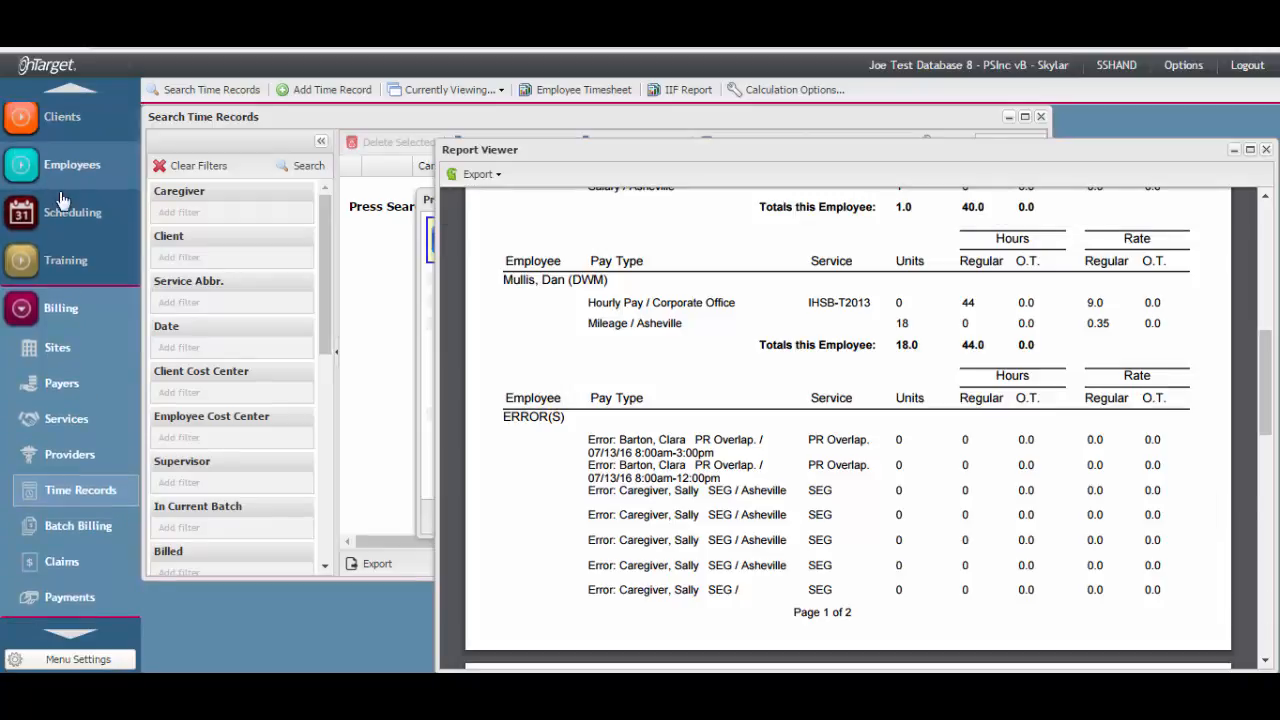
left_click(73, 205)
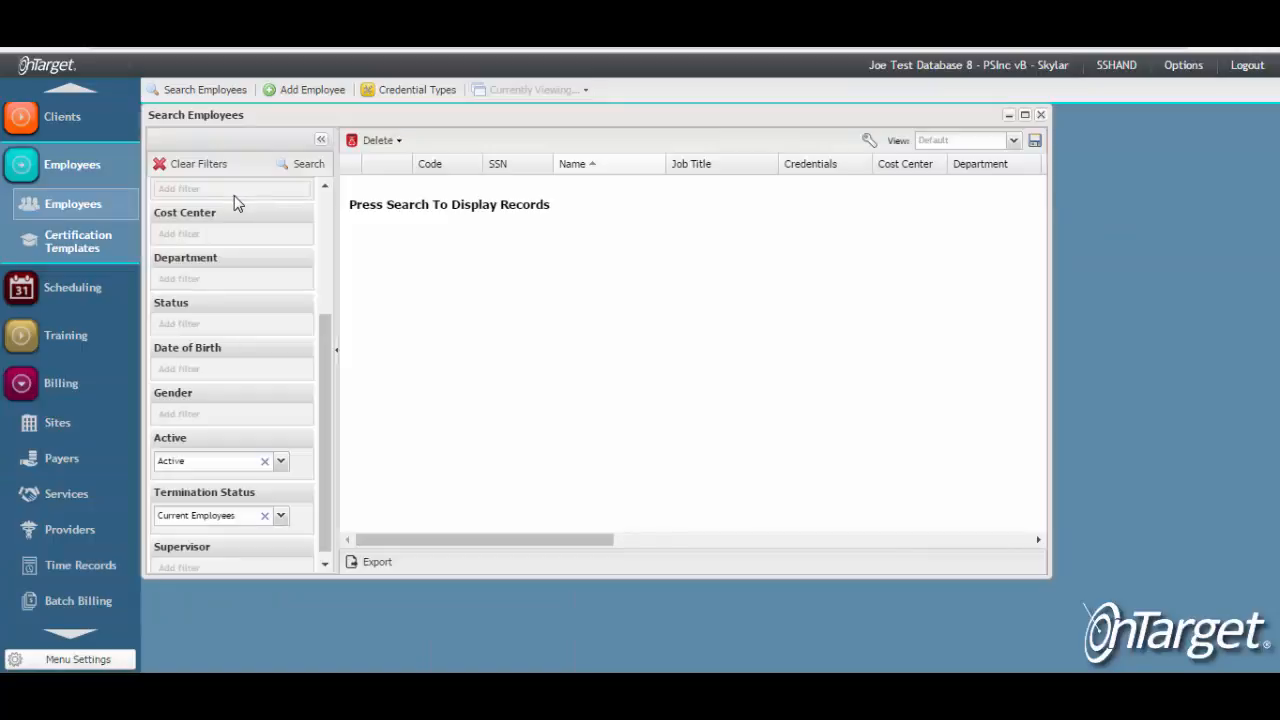
left_click_drag(329, 374, 318, 202)
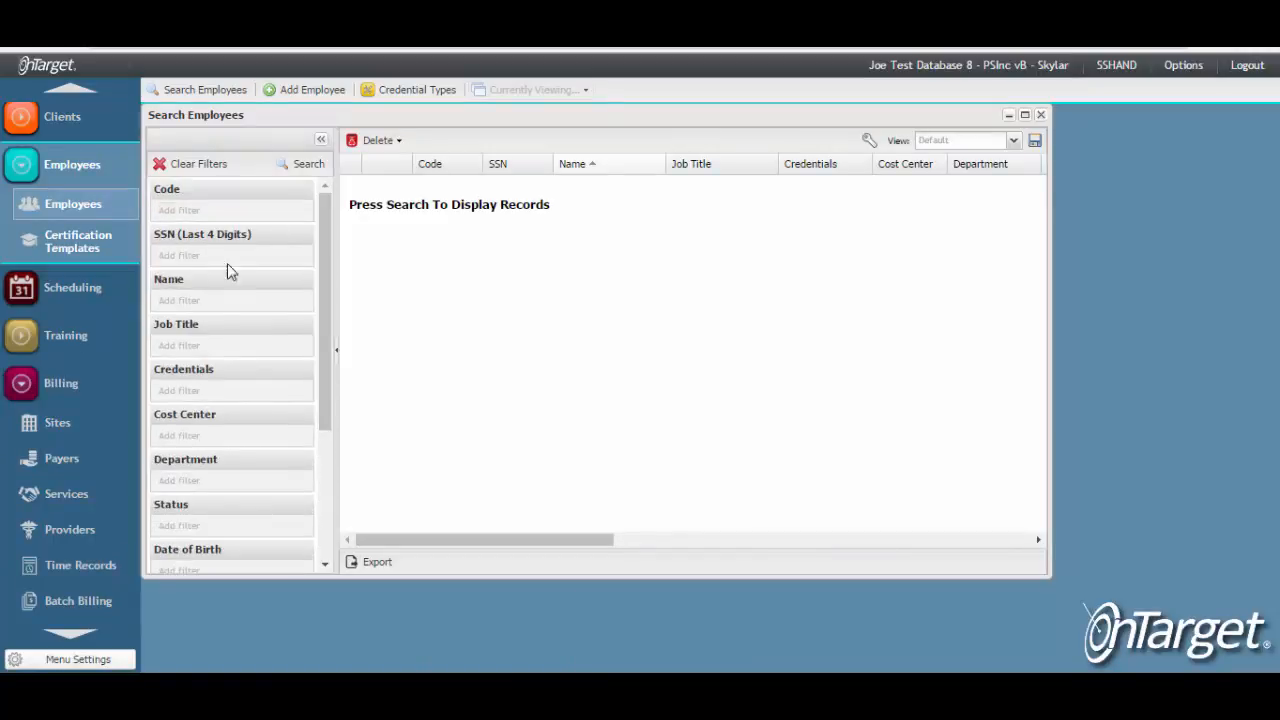
left_click(212, 302)
type("sally")
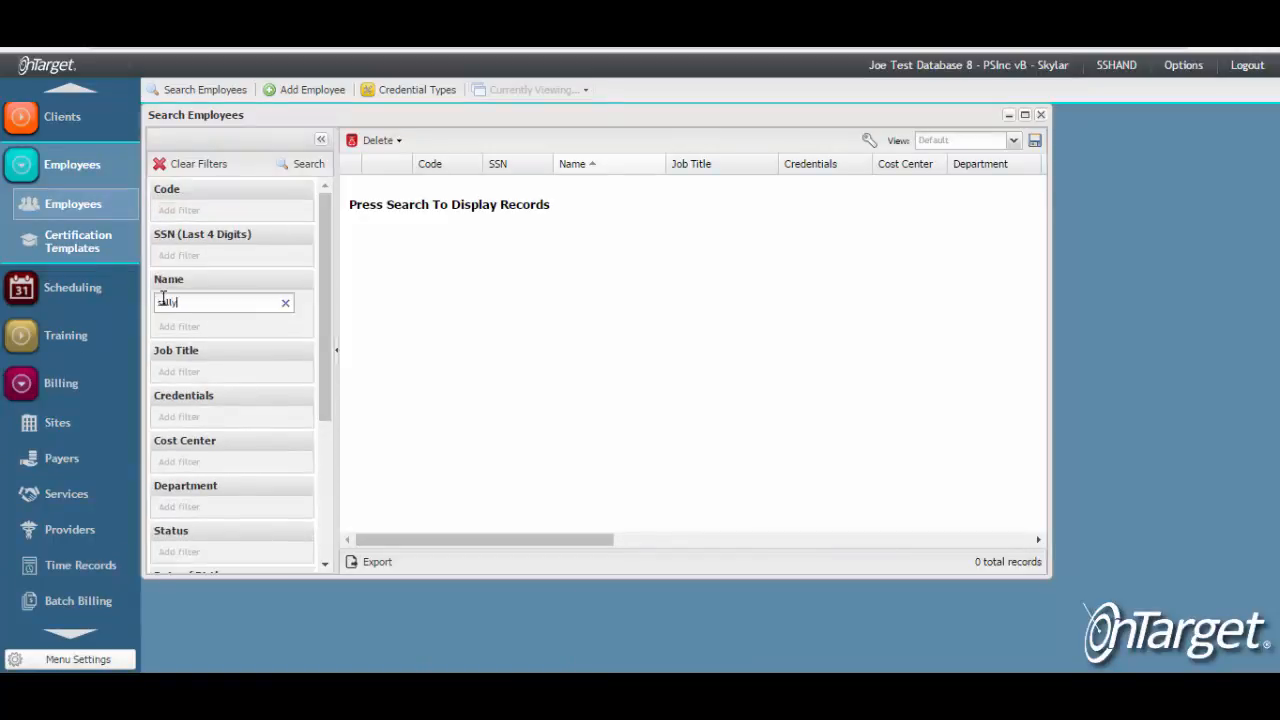
key("Return")
left_click(537, 199)
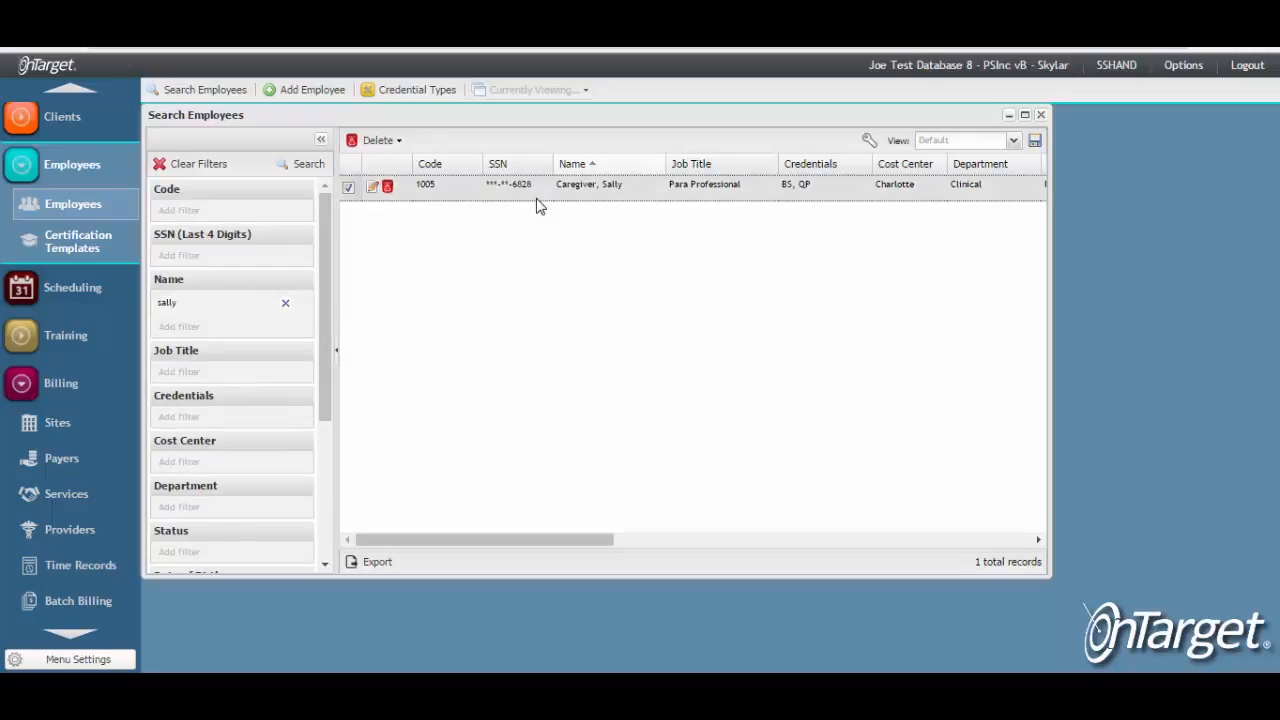
double_click(538, 200)
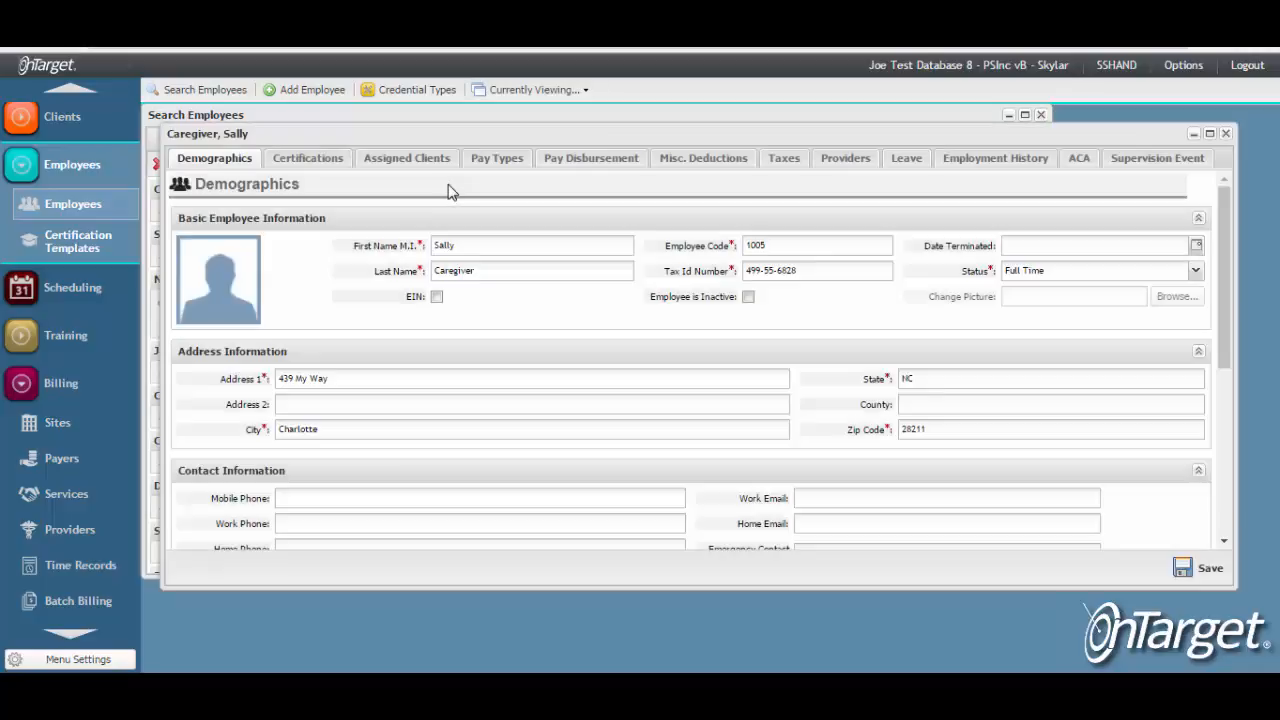
Step: Start a new pay type for the employee with business pay type Hourly and cost center Asheville
left_click(496, 162)
left_click(198, 183)
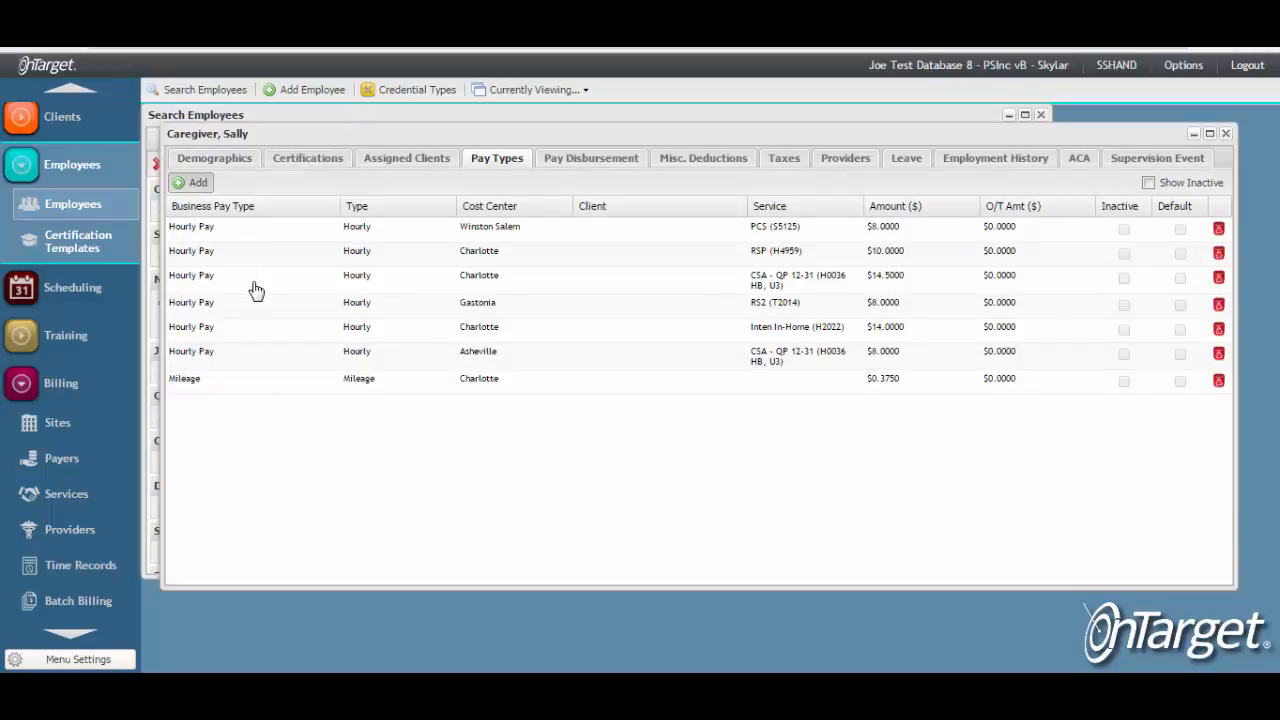
left_click(330, 406)
type("Hourly")
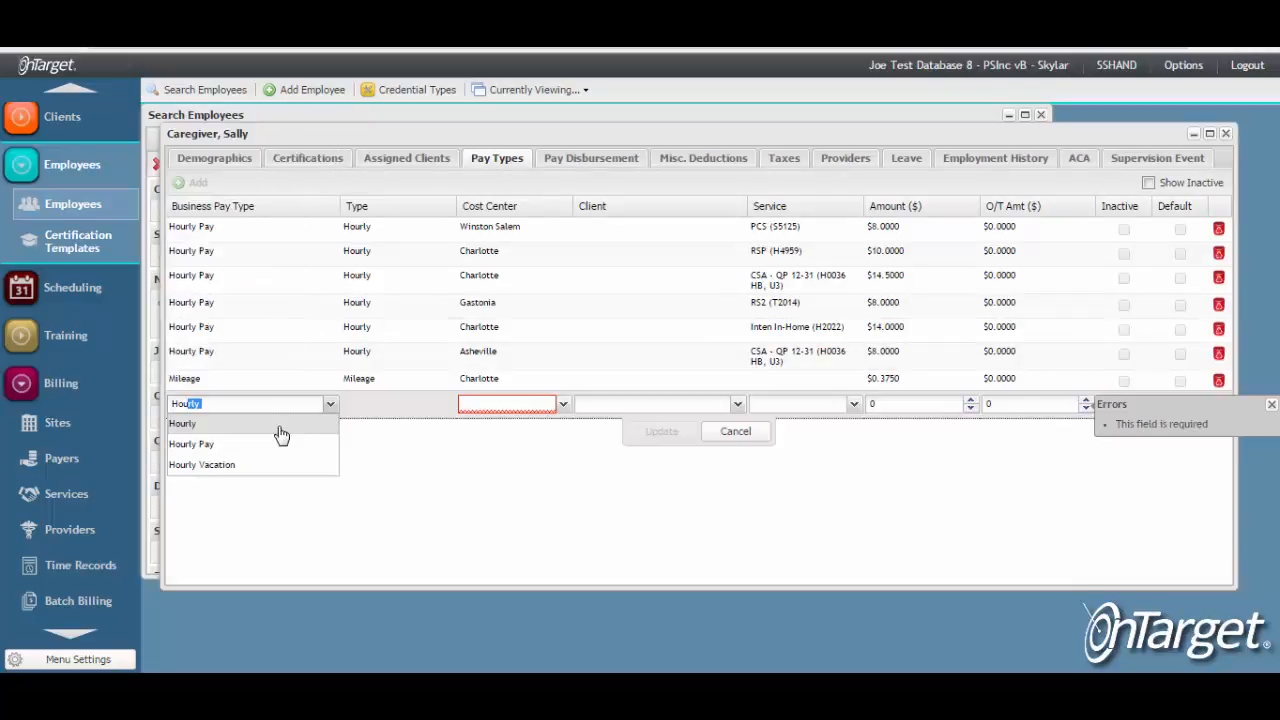
left_click(563, 405)
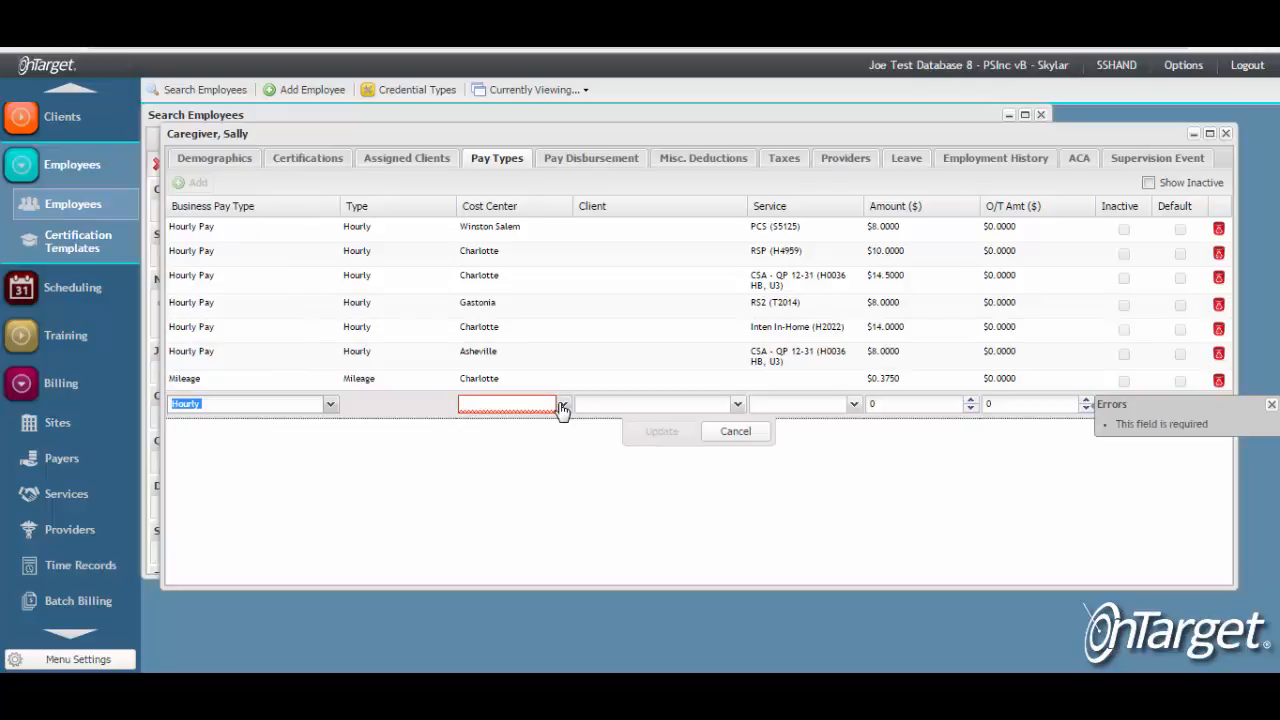
left_click(563, 405)
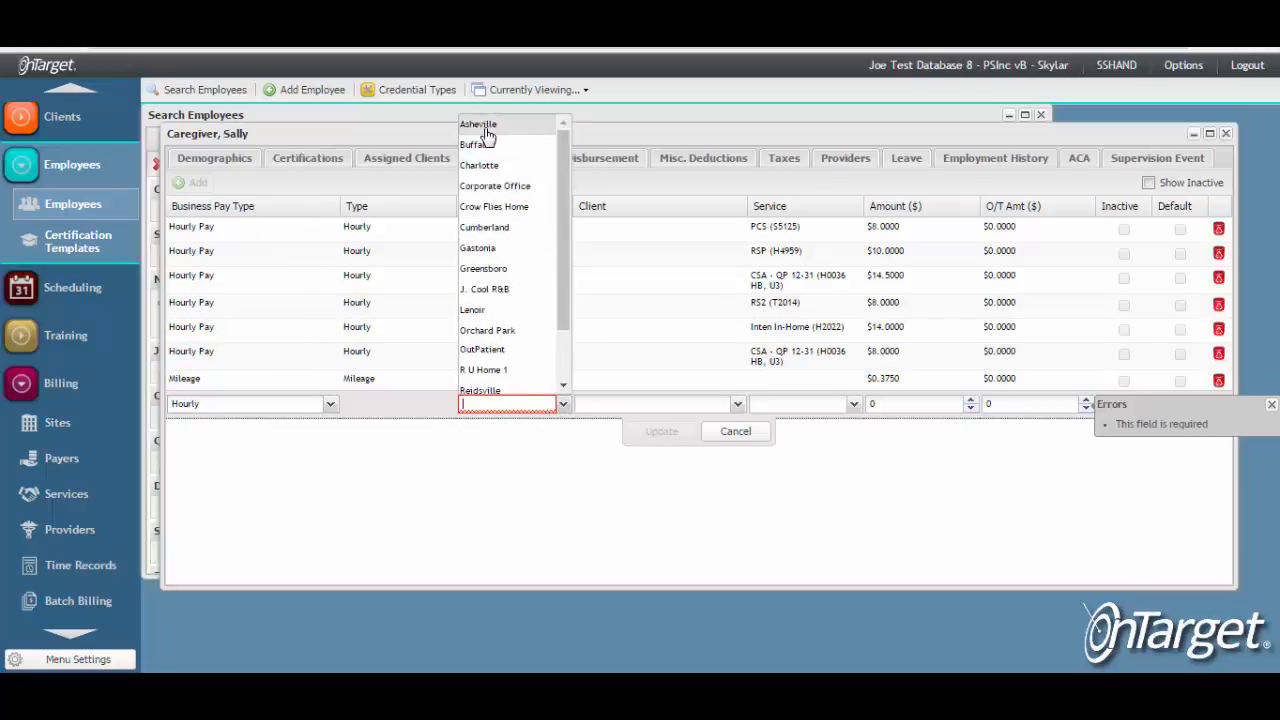
left_click(487, 133)
Step: Assign service SEG (SEPP) to the new pay type, with amount $10 and overtime amount $15, and save the row
left_click(790, 402)
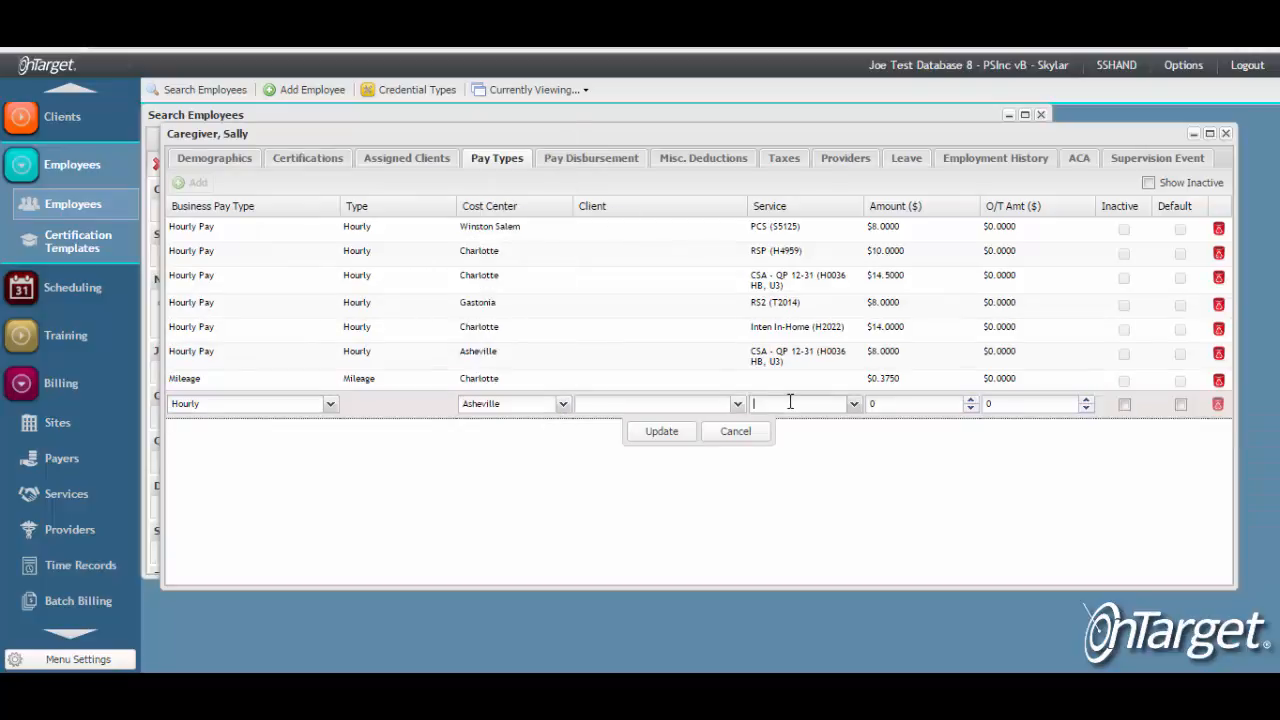
type("seg")
left_click(791, 427)
key("Tab")
type("10")
key("Tab")
type("15")
left_click(681, 434)
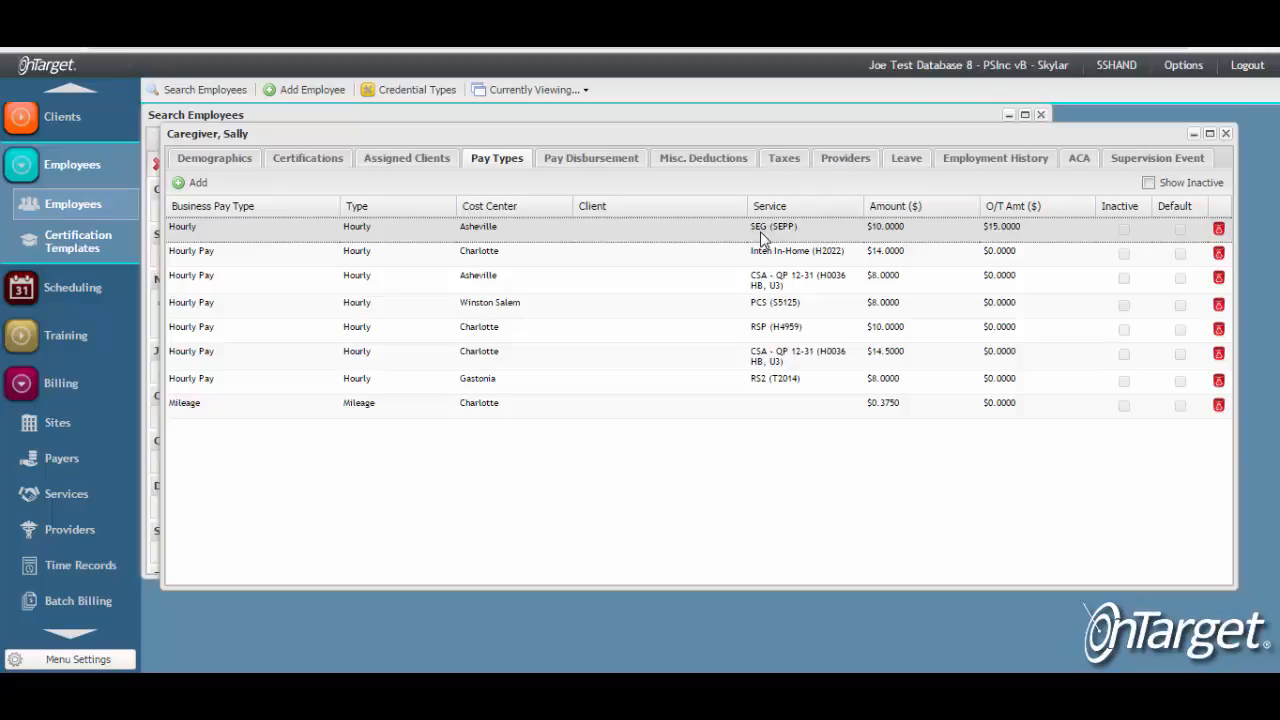
Step: Rerun the employee timesheet report for 07/01/2016 to 07/16/2016 and review the corrected caregiver's SEG hours and rates
left_click(77, 572)
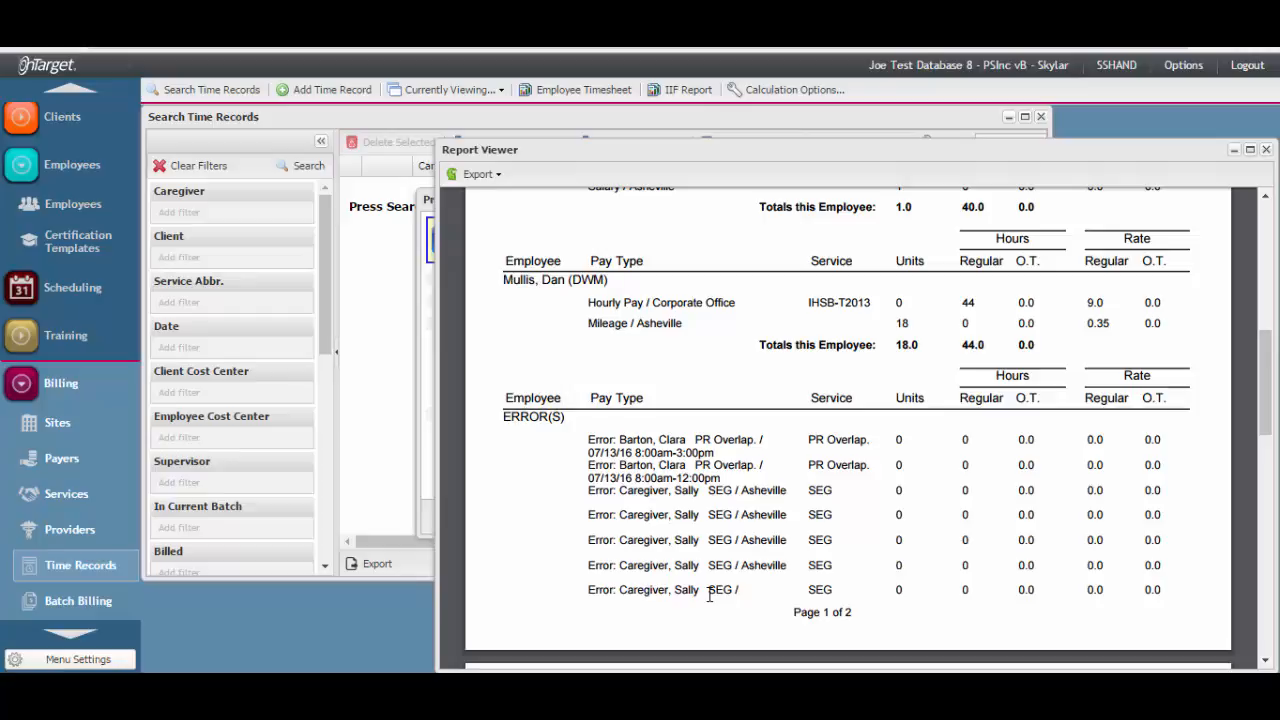
left_click(1266, 151)
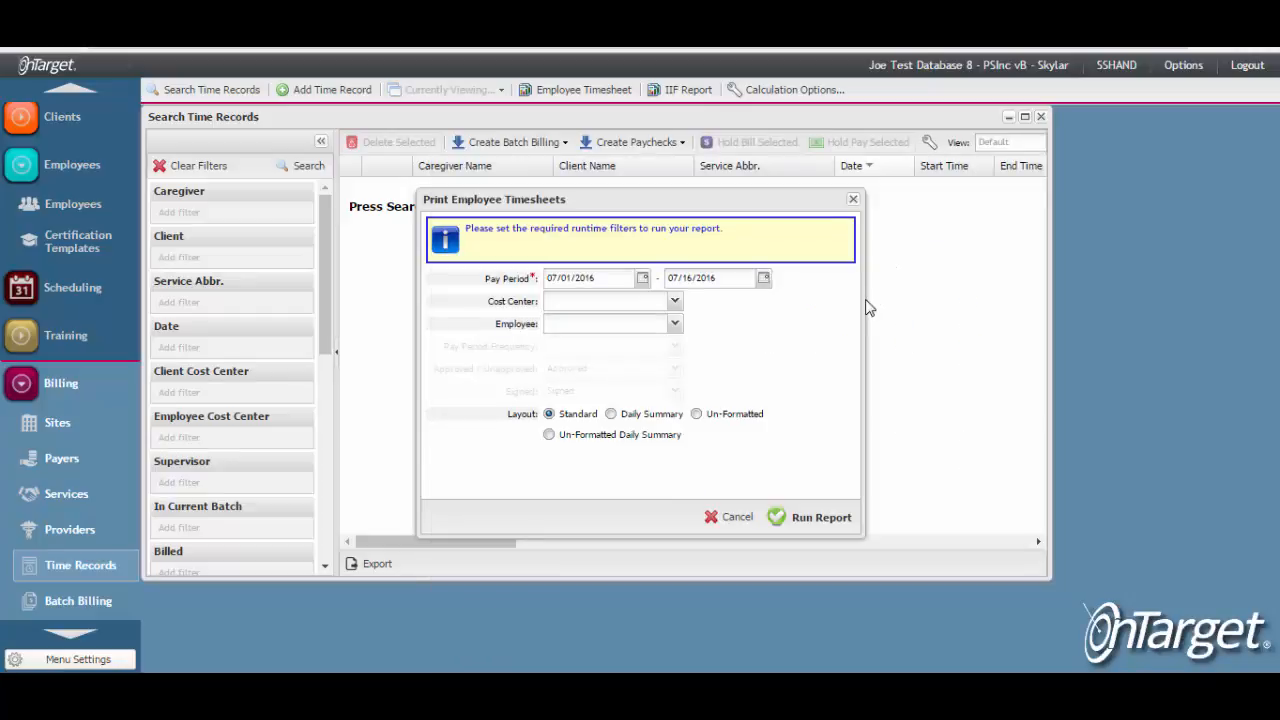
left_click(794, 520)
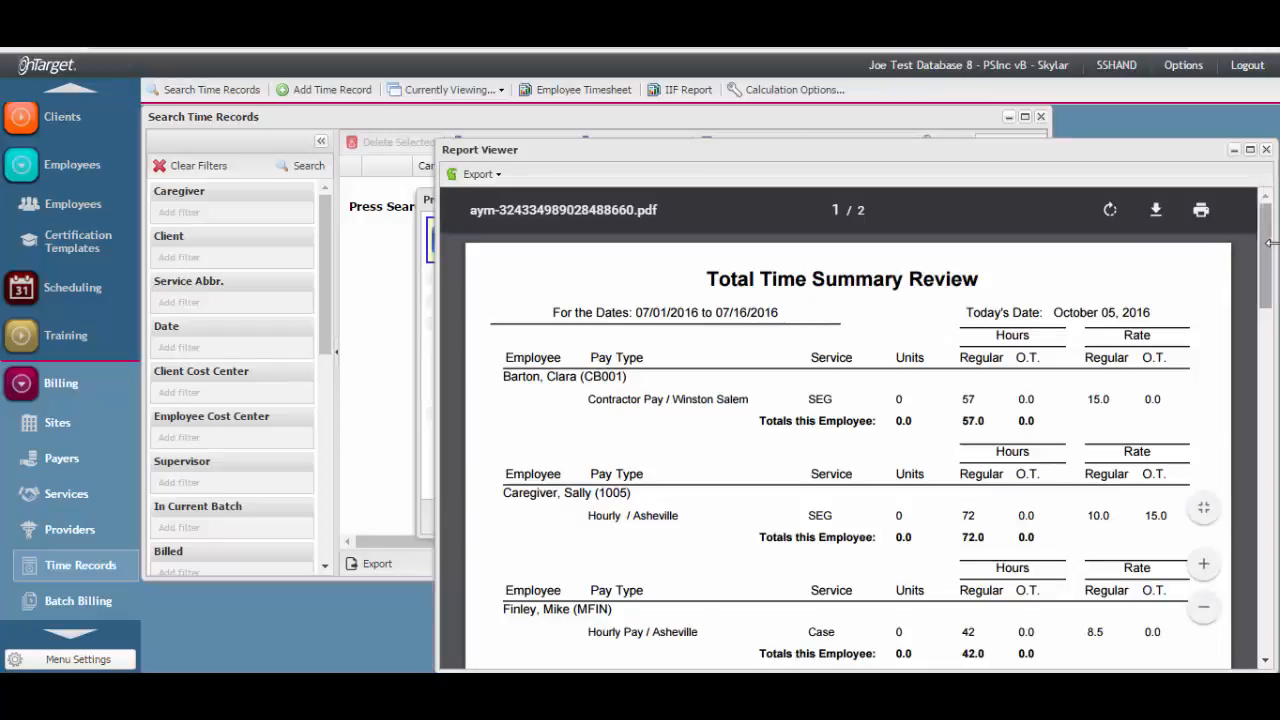
scroll(726, 298, "down", 2)
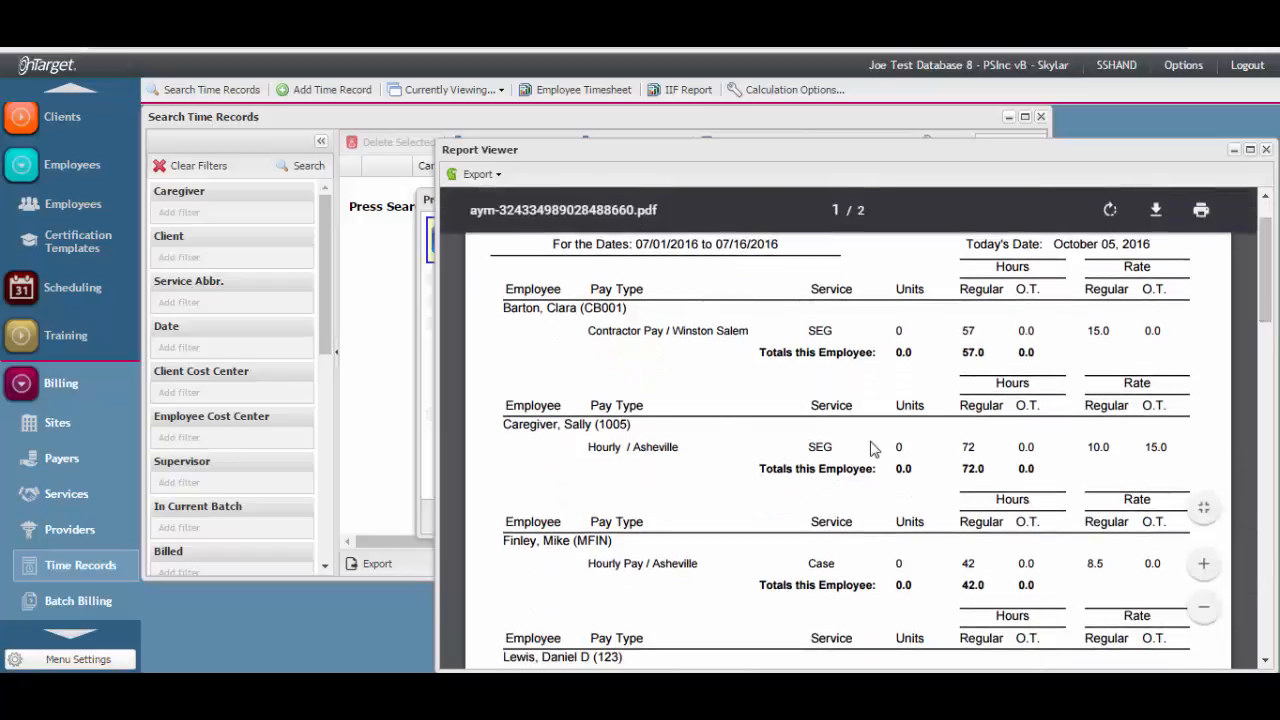
double_click(968, 448)
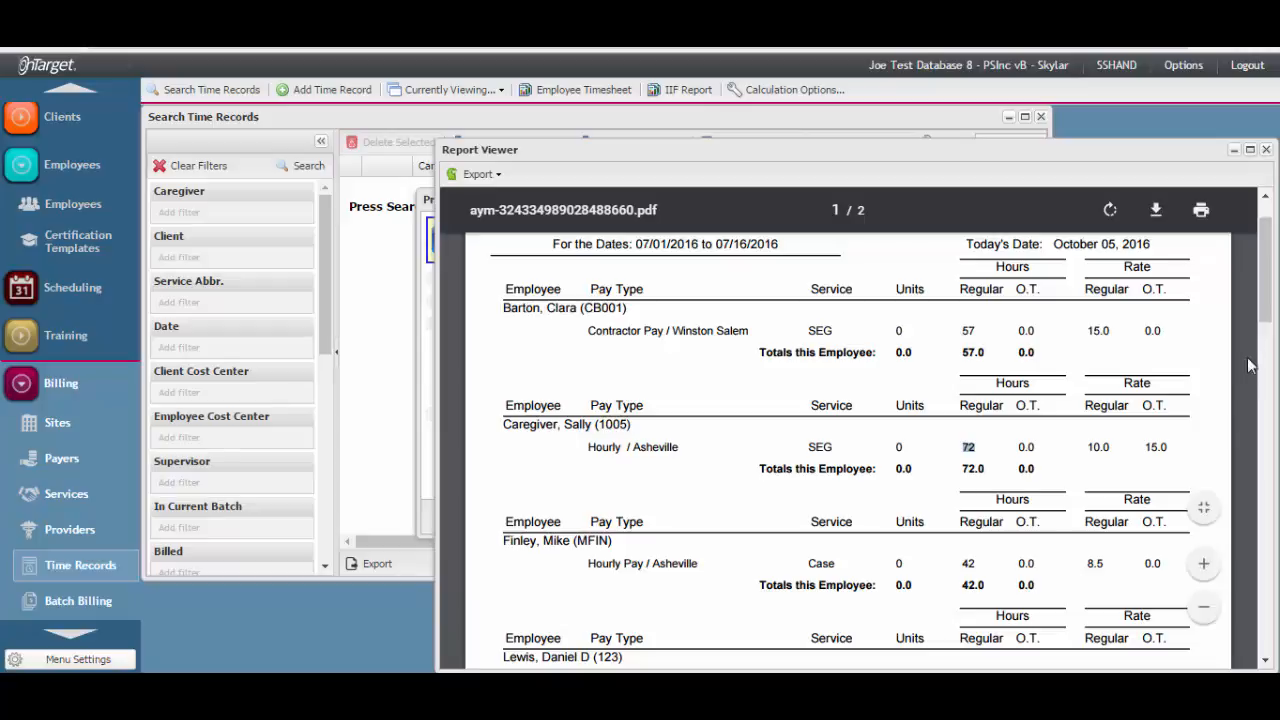
left_click_drag(1262, 316, 1262, 500)
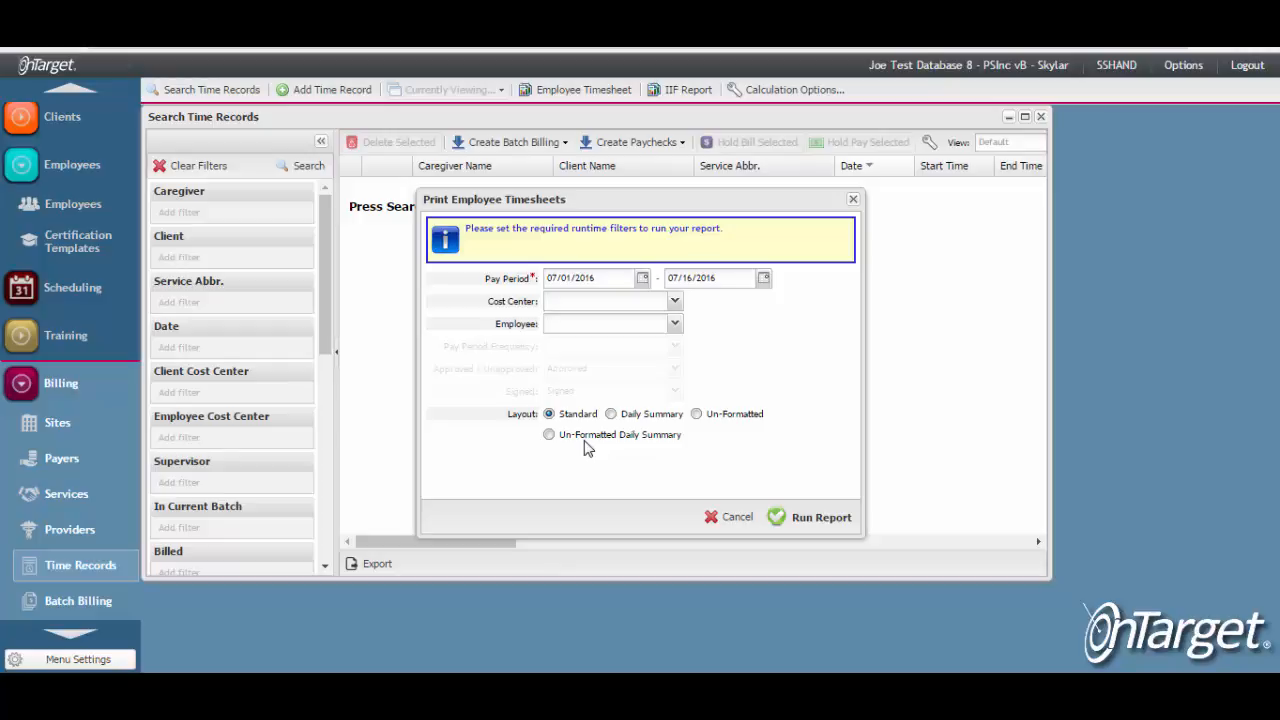
left_click(852, 201)
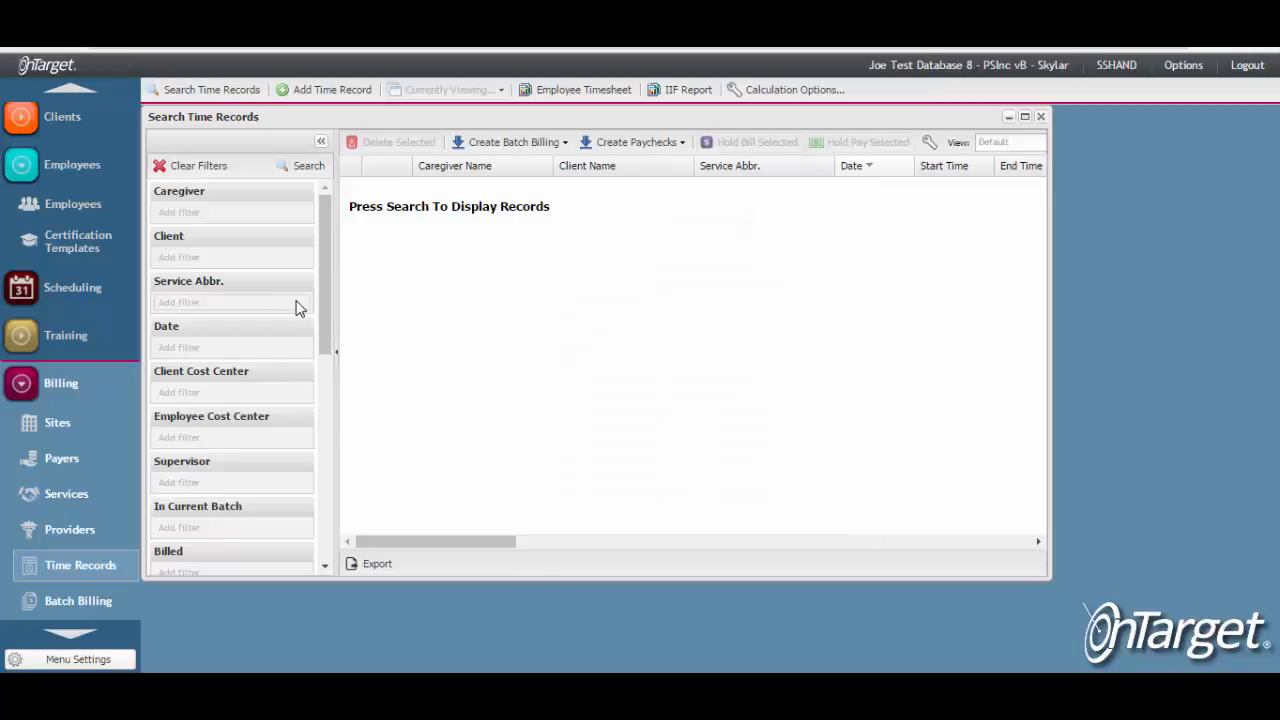
Step: Filter the time records by date, starting 07/01/2016 and ending 07/16/2016
left_click(226, 356)
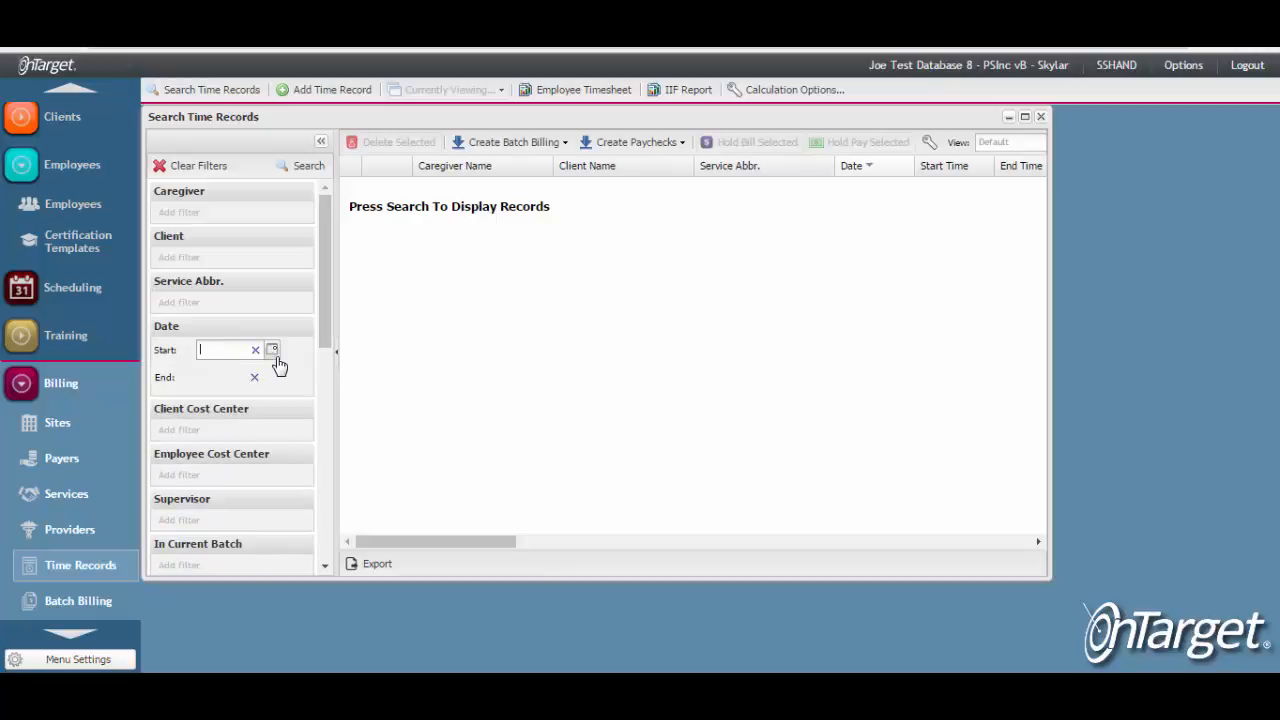
left_click(275, 354)
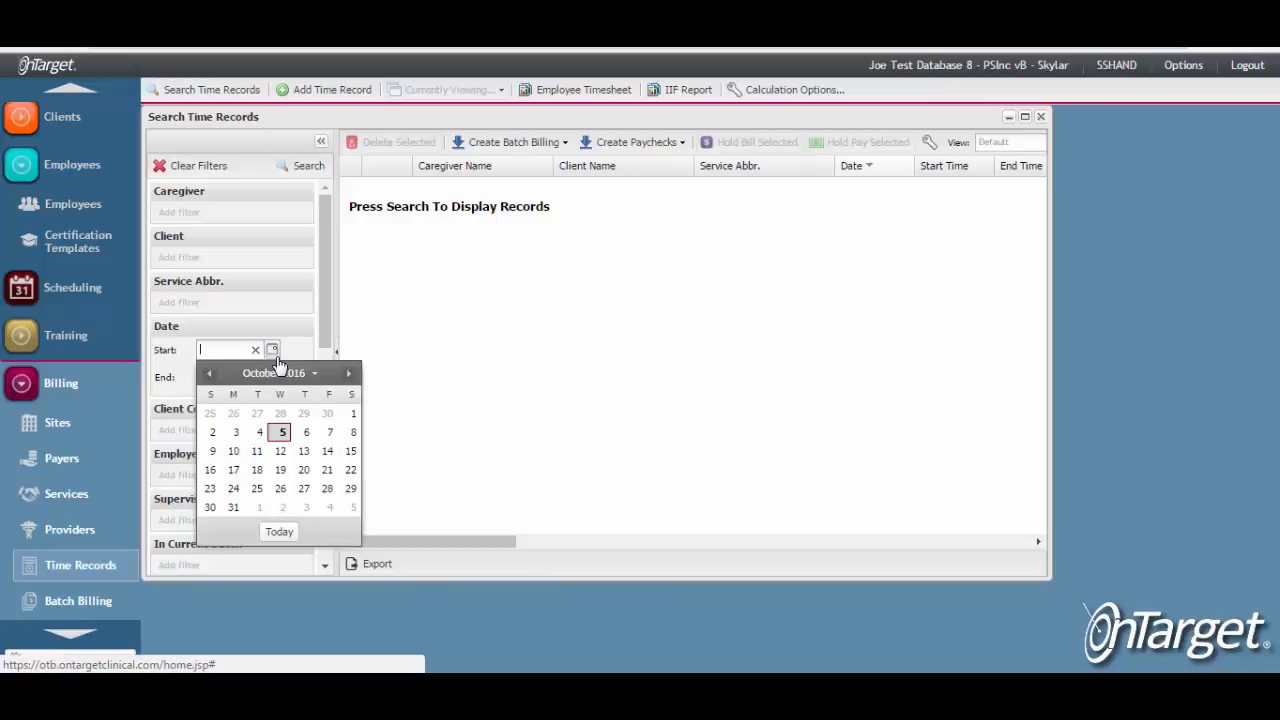
left_click(209, 373)
left_click(209, 373)
left_click(209, 373)
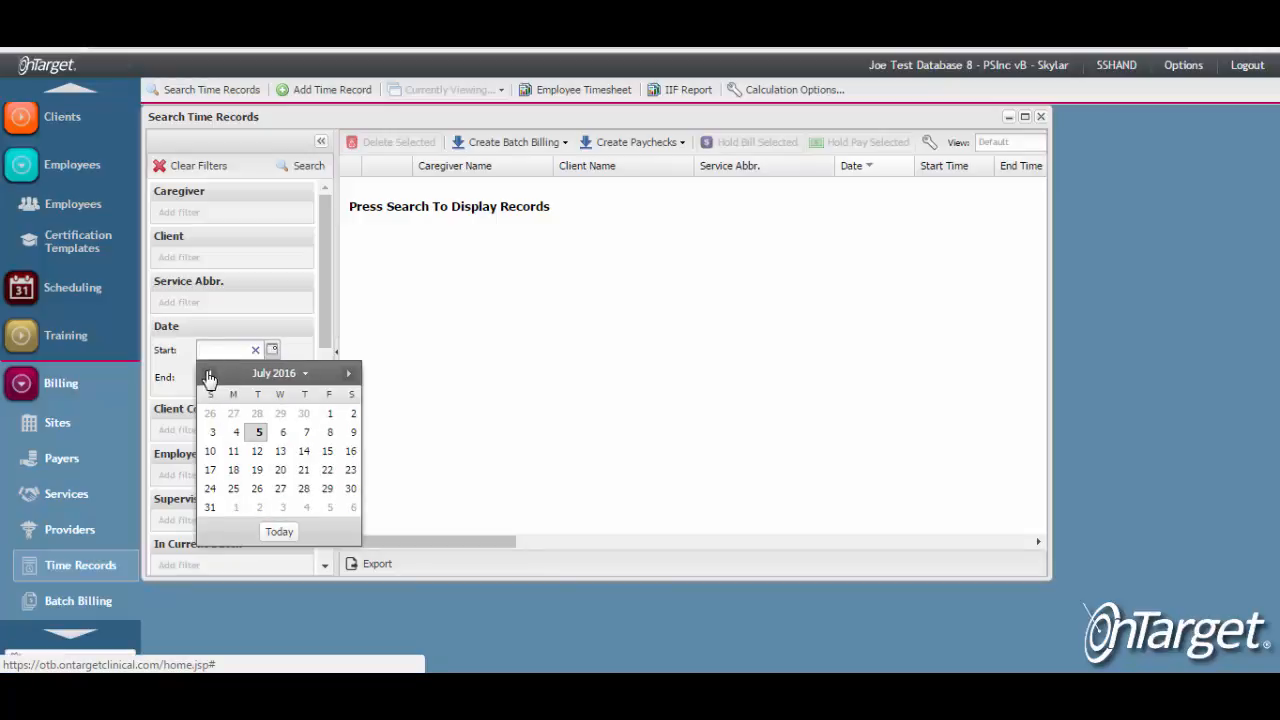
left_click(329, 422)
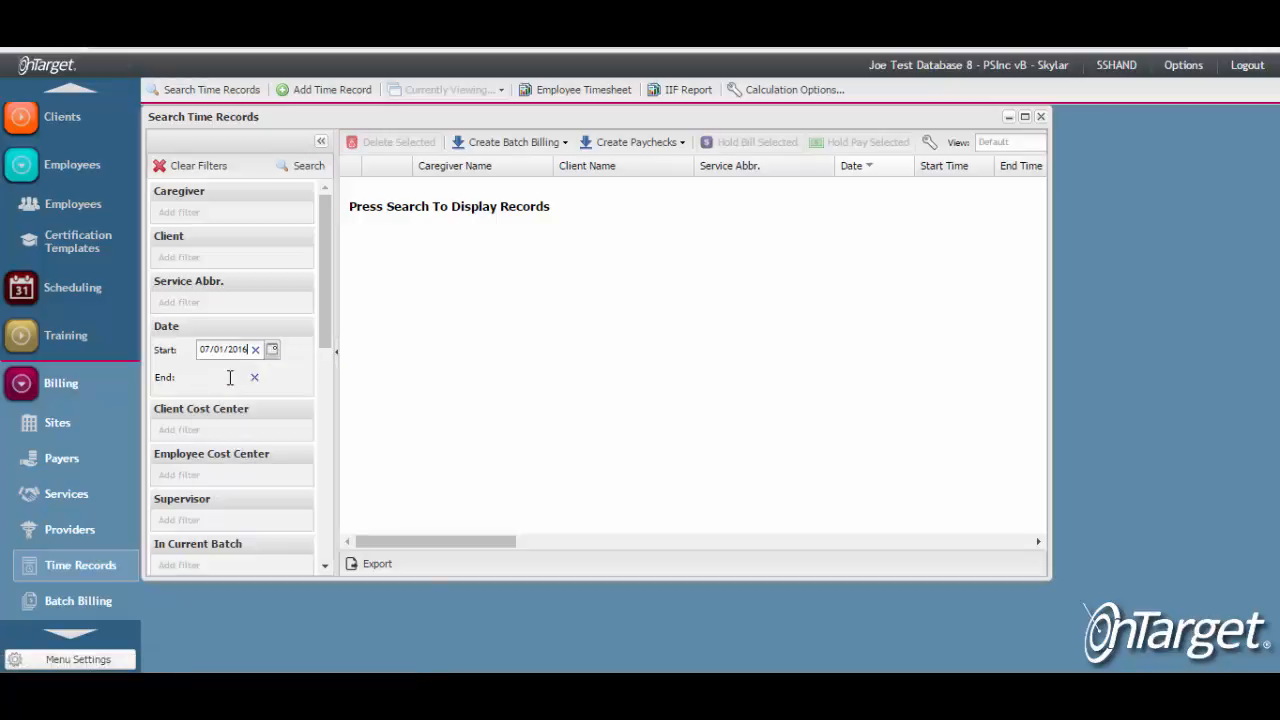
left_click(230, 376)
type("0716")
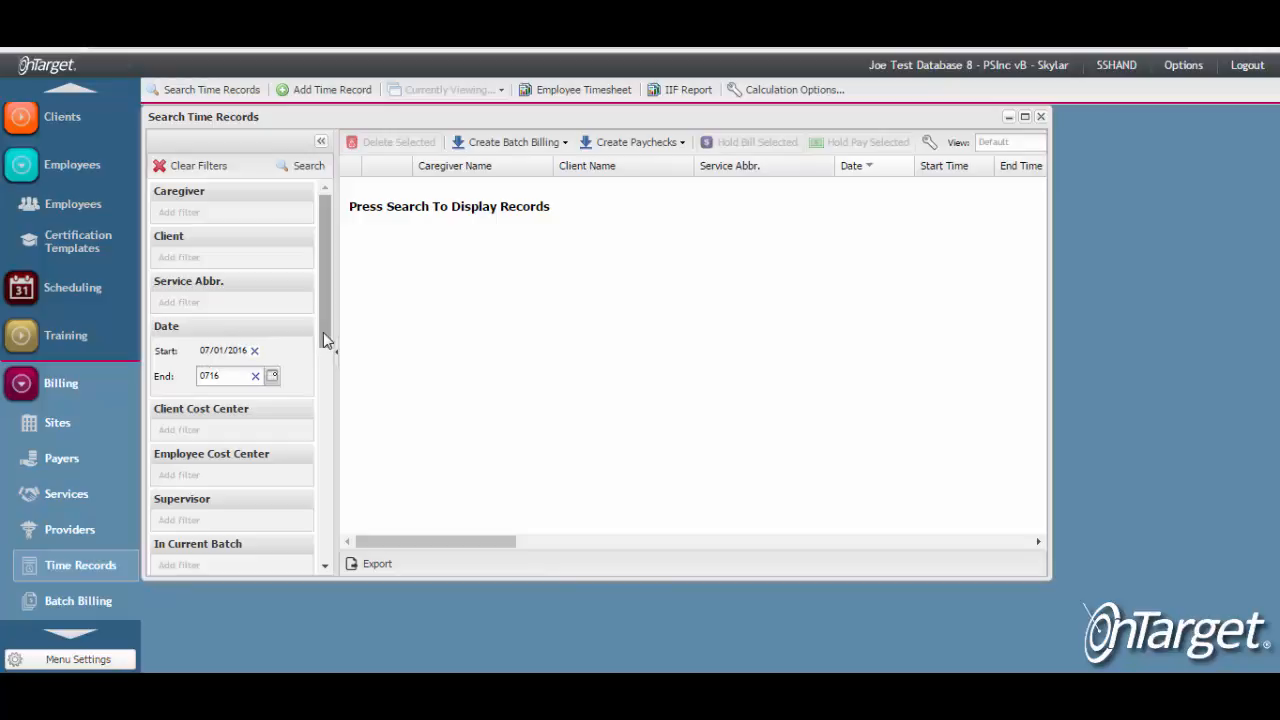
Step: Limit the time records to Not Imported to pay transactions and Not Paid, and run the search
left_click_drag(322, 340, 323, 438)
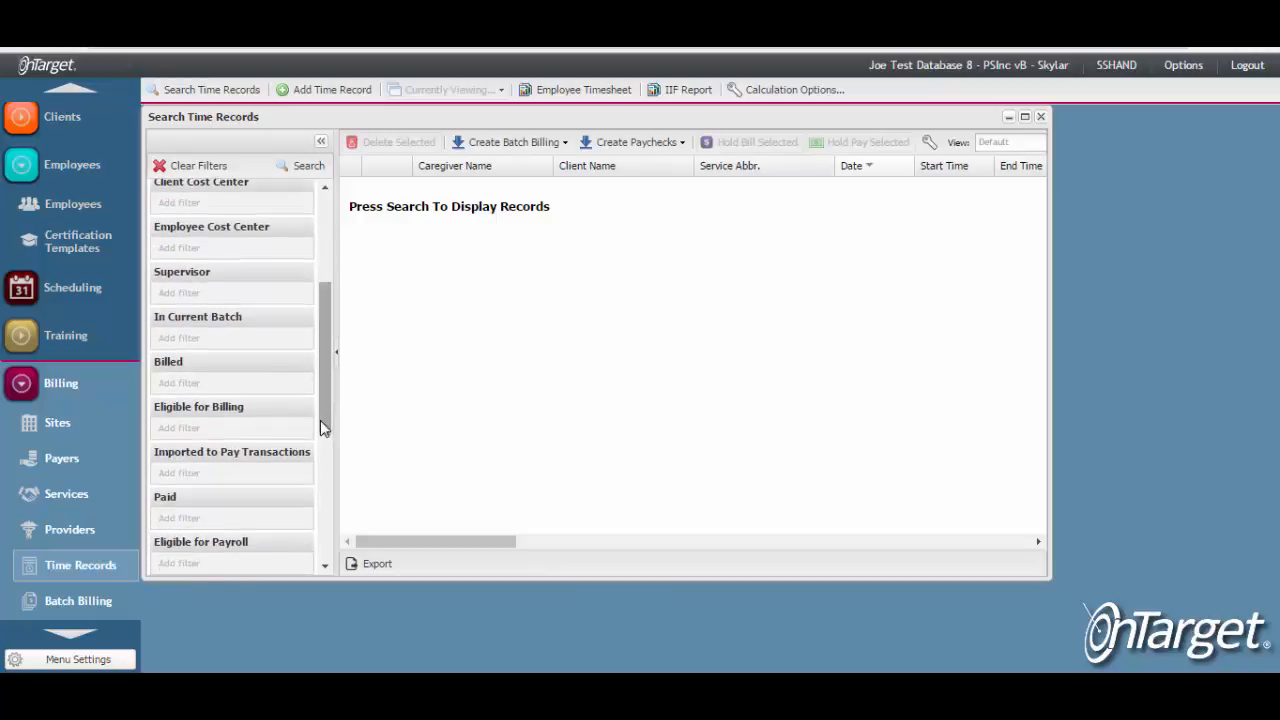
left_click(286, 478)
left_click(281, 477)
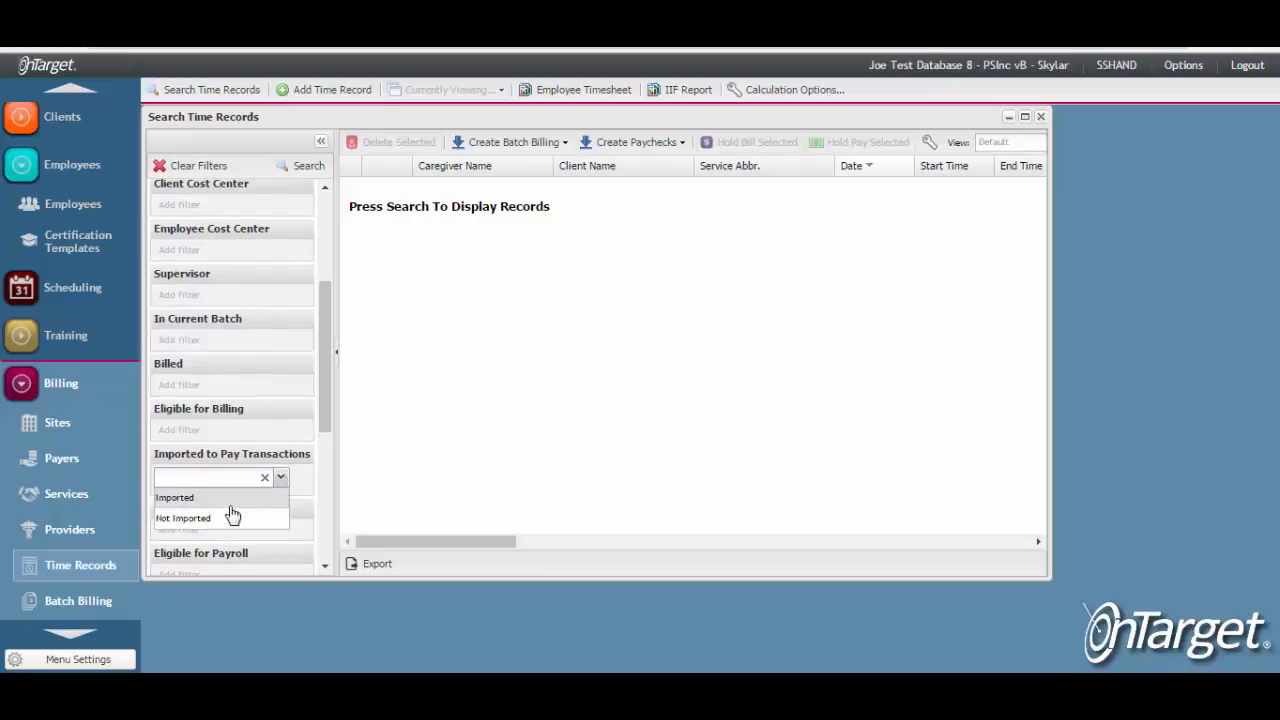
left_click(229, 519)
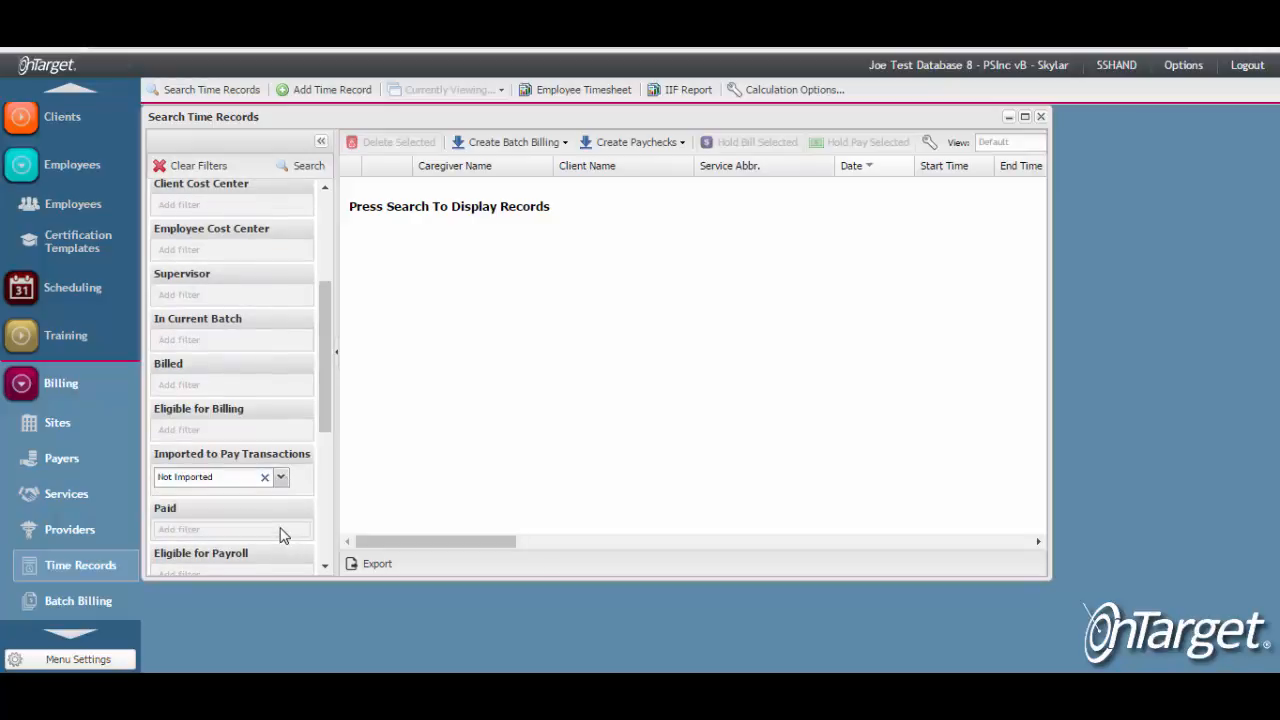
left_click(283, 536)
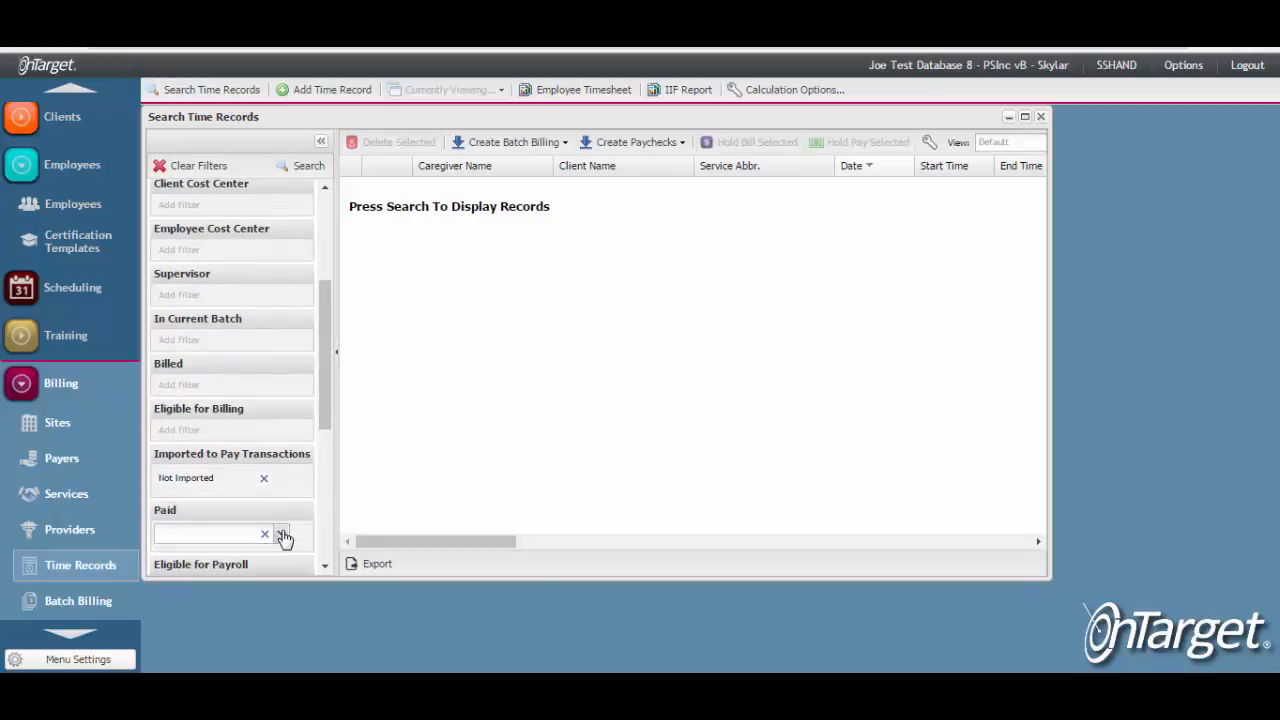
left_click(283, 536)
left_click(243, 574)
left_click(302, 167)
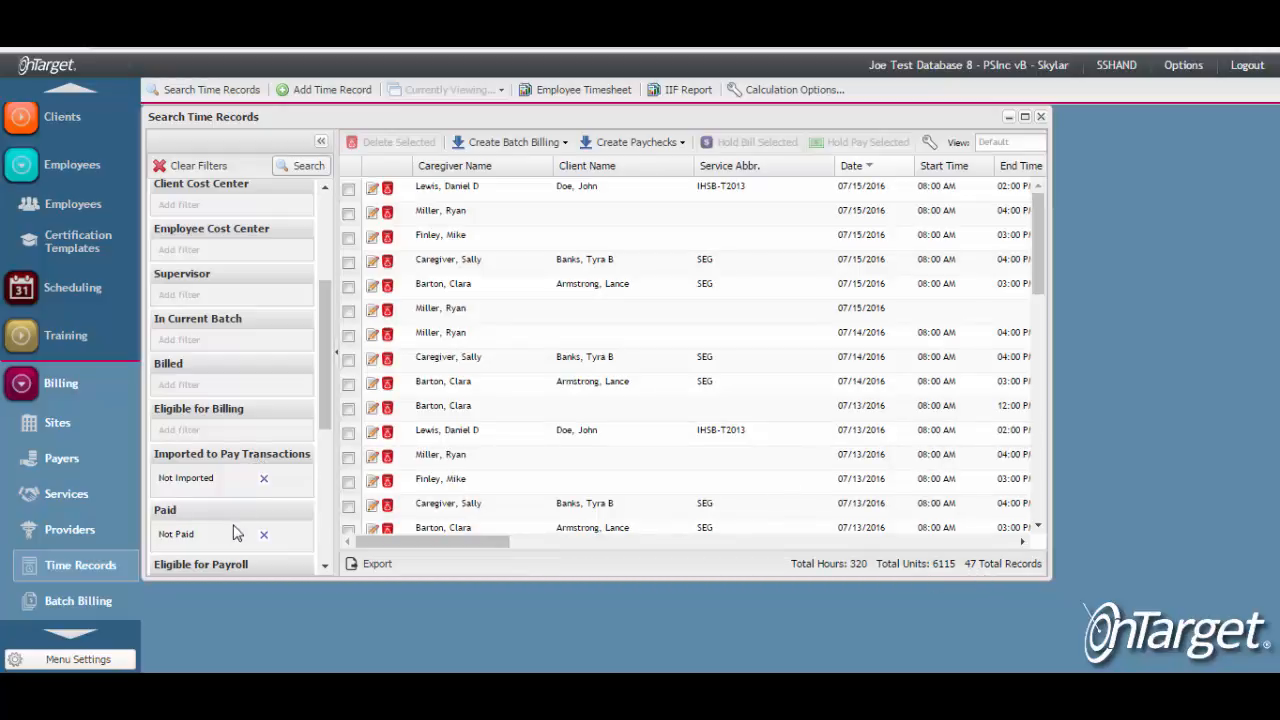
Step: Change the date filter's start to 06/16/2016 and search the time records again
left_click_drag(325, 398, 320, 331)
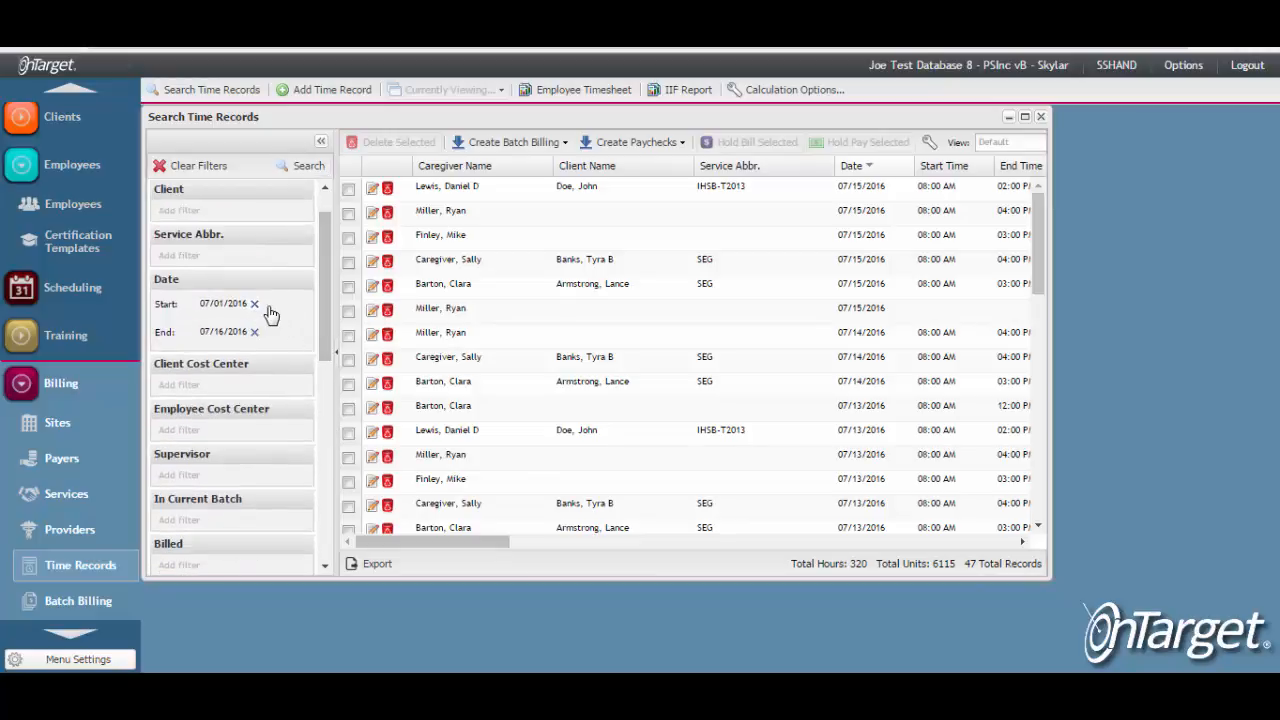
left_click(270, 306)
left_click(213, 331)
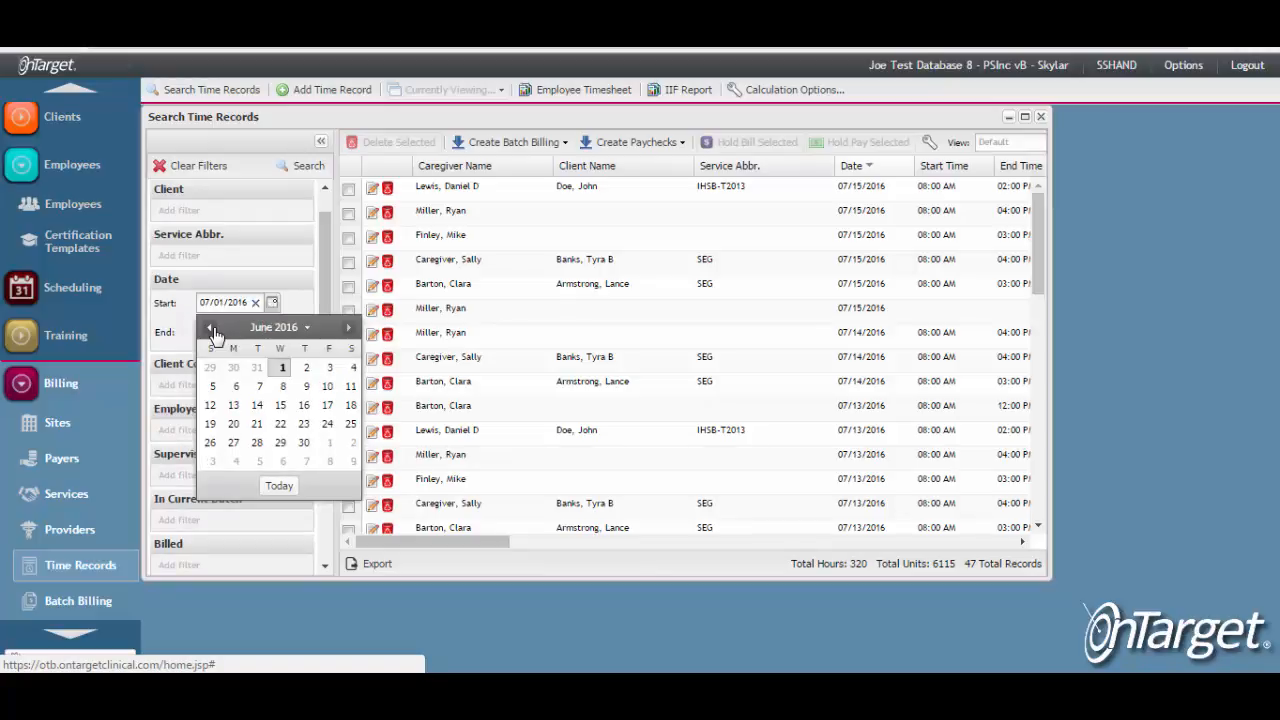
left_click(305, 406)
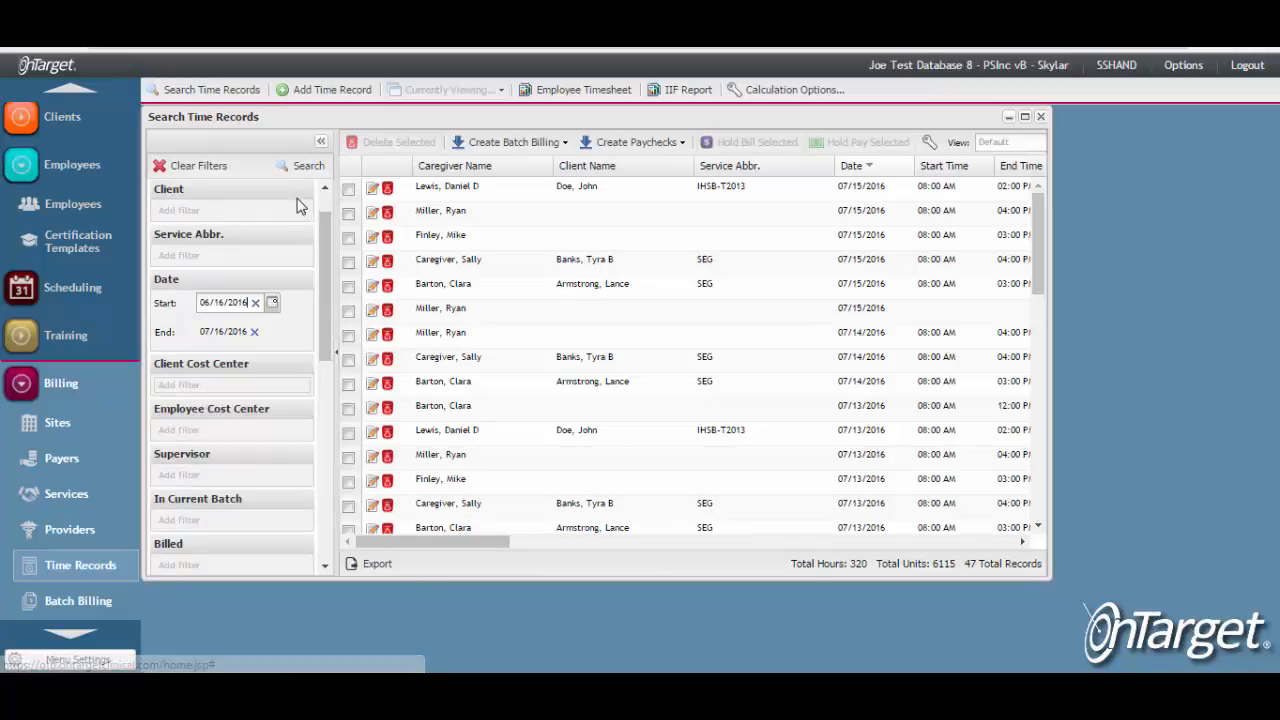
left_click(298, 166)
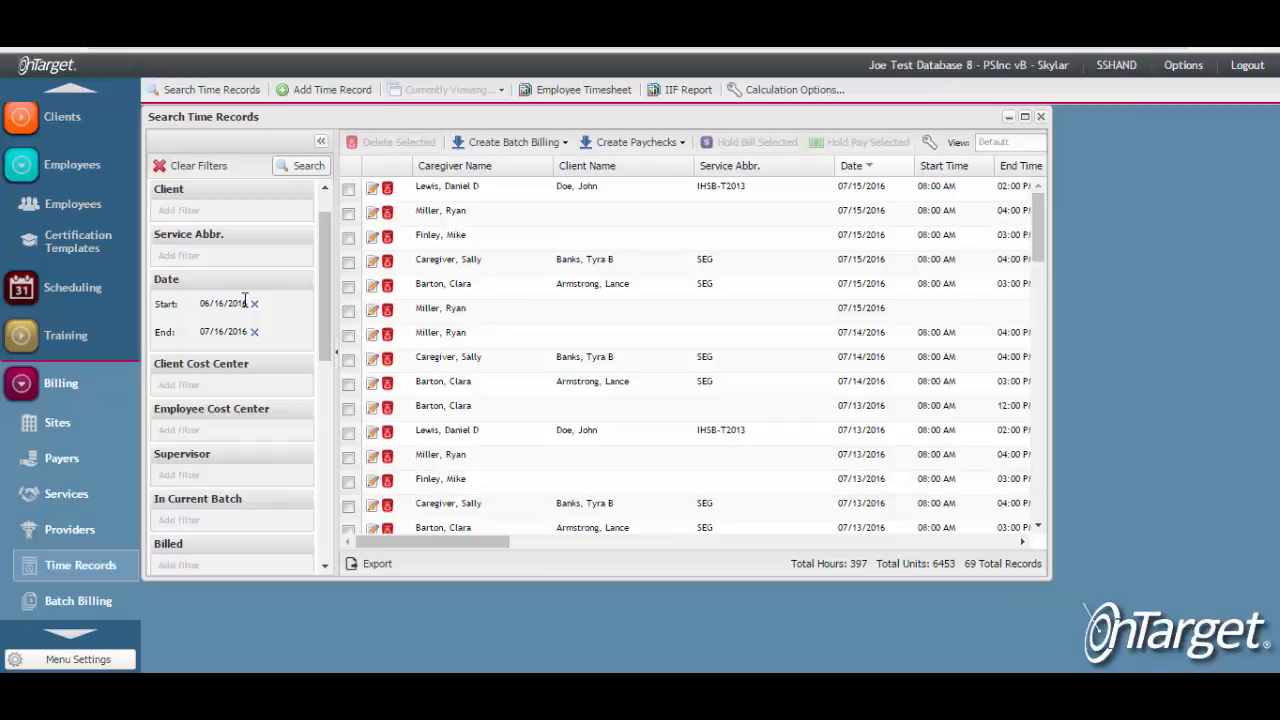
left_click(598, 93)
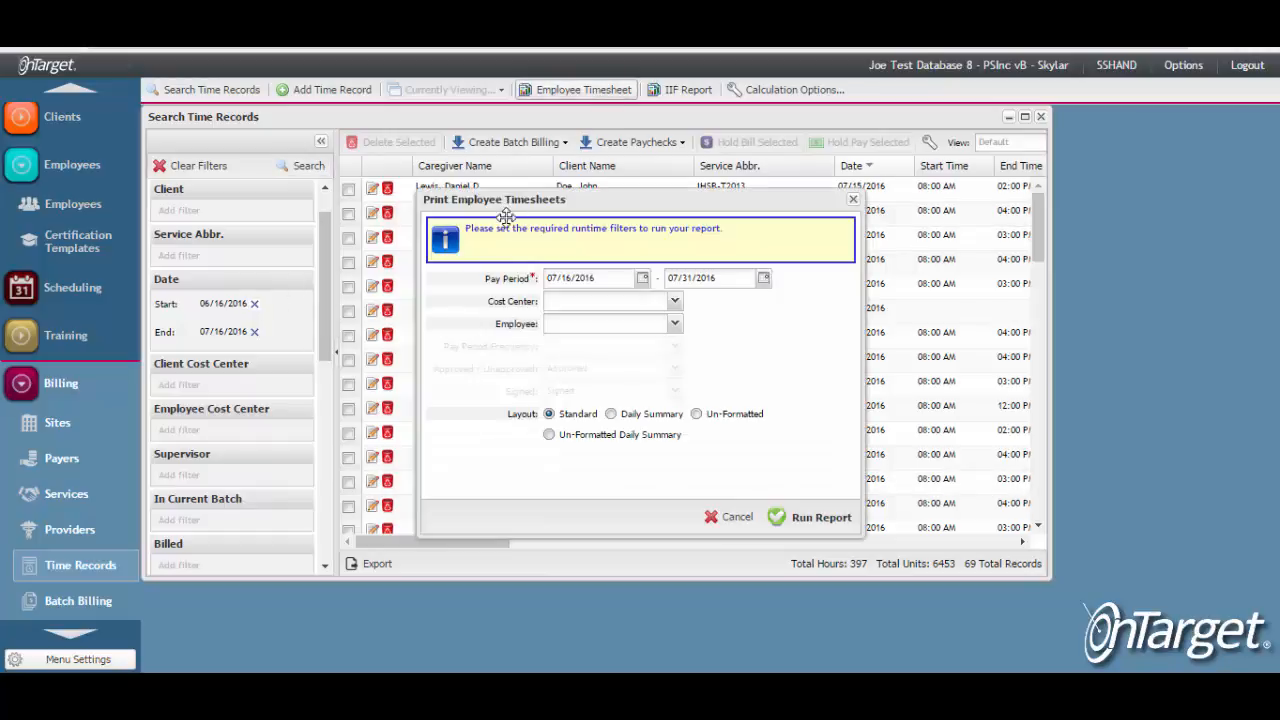
left_click_drag(599, 278, 526, 282)
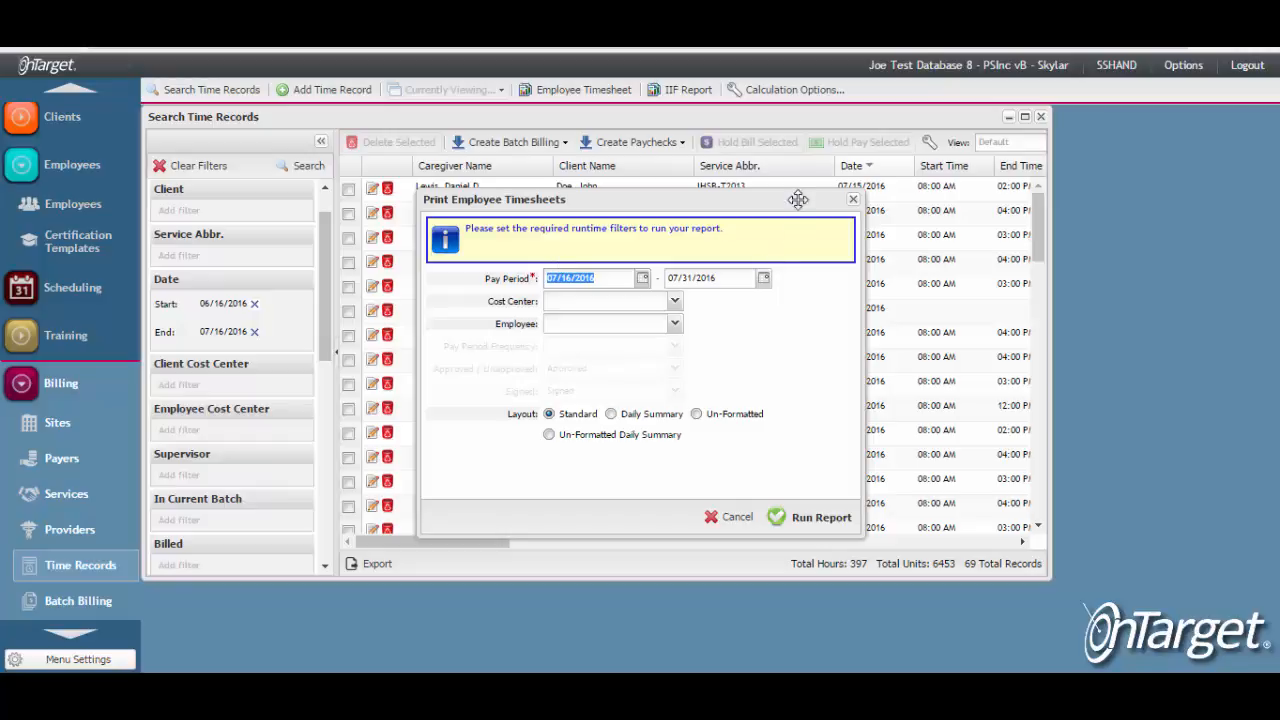
left_click(853, 200)
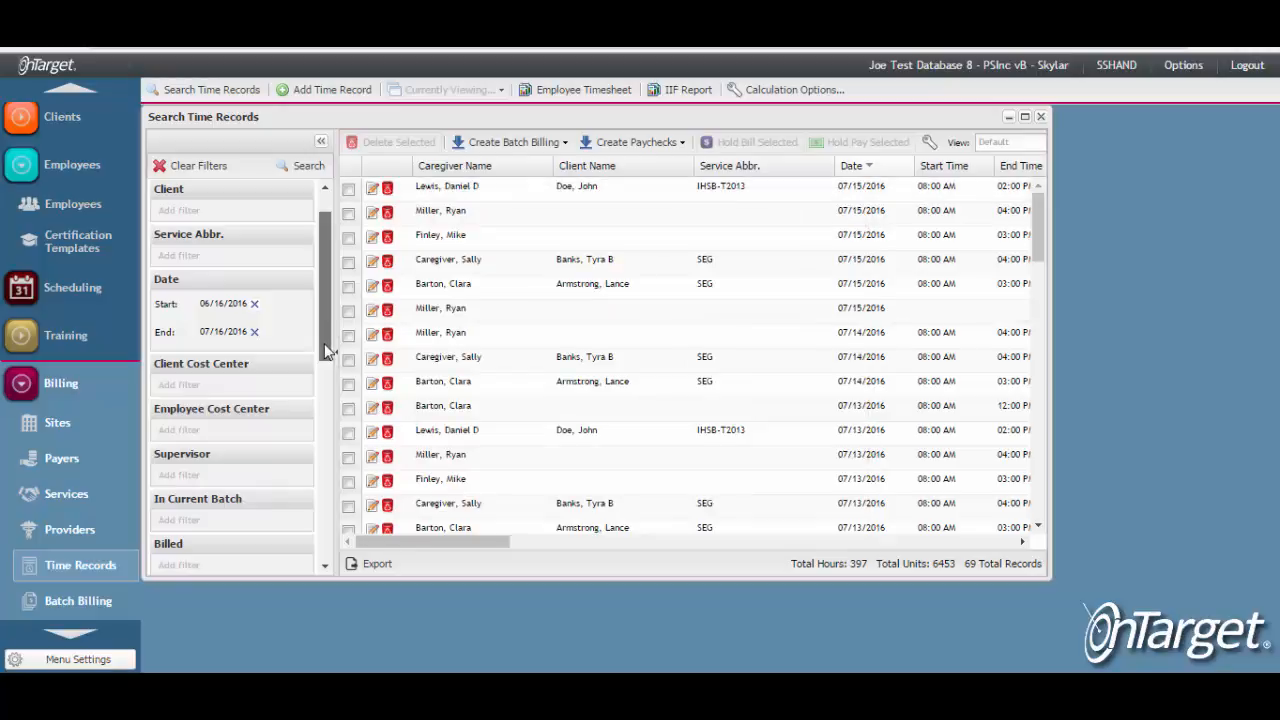
Step: Review the active date, import and paid filters, and sort the time records by caregiver name
scroll(325, 366, "down", 1)
scroll(322, 364, "down", 5)
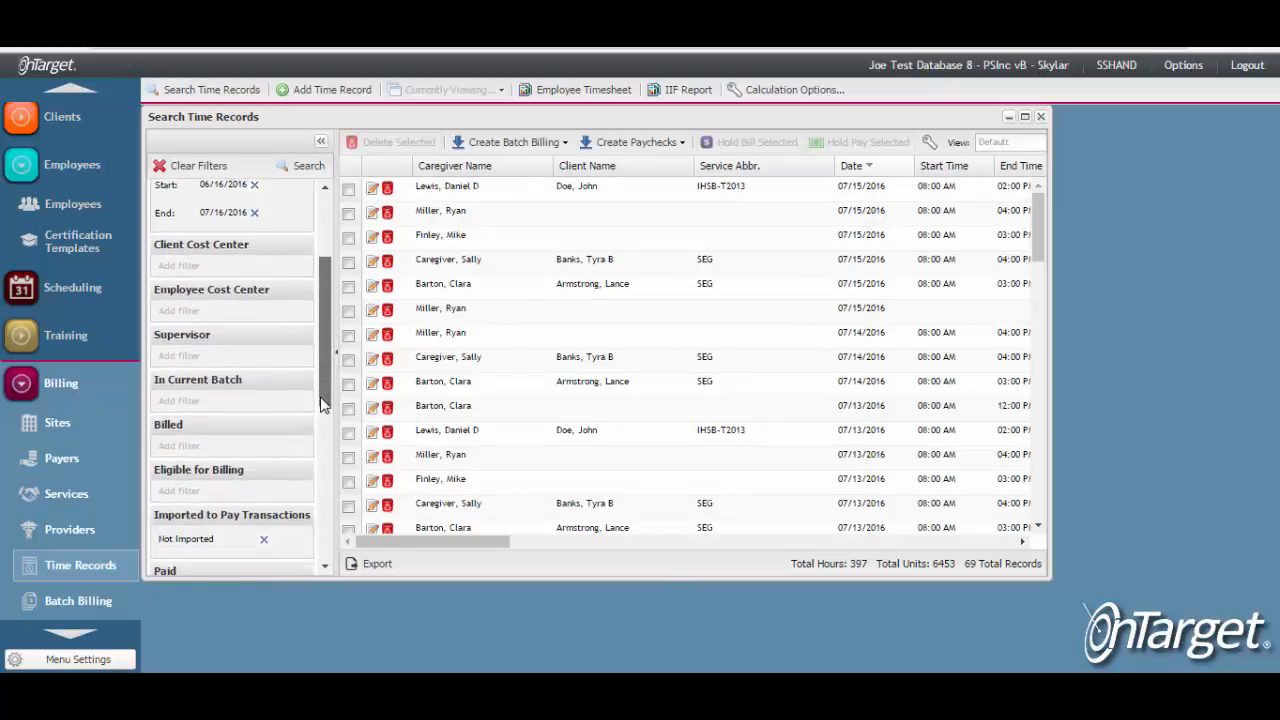
scroll(322, 410, "down", 3)
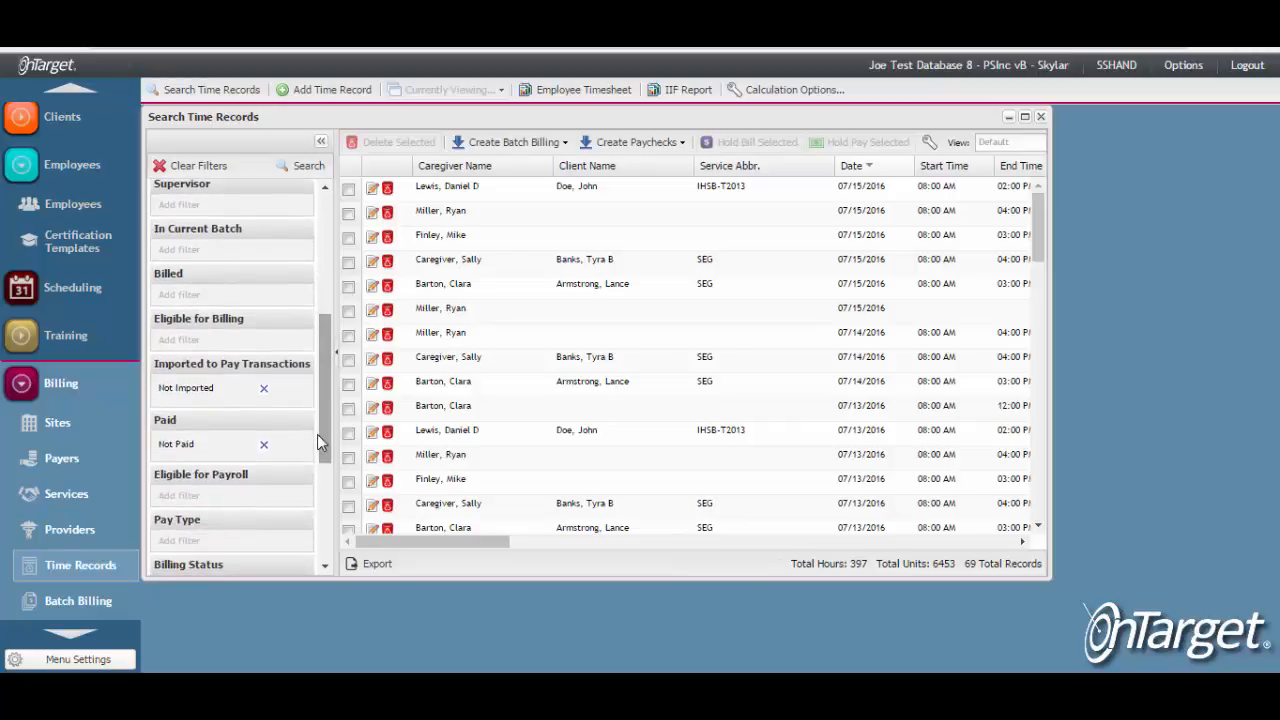
left_click(683, 145)
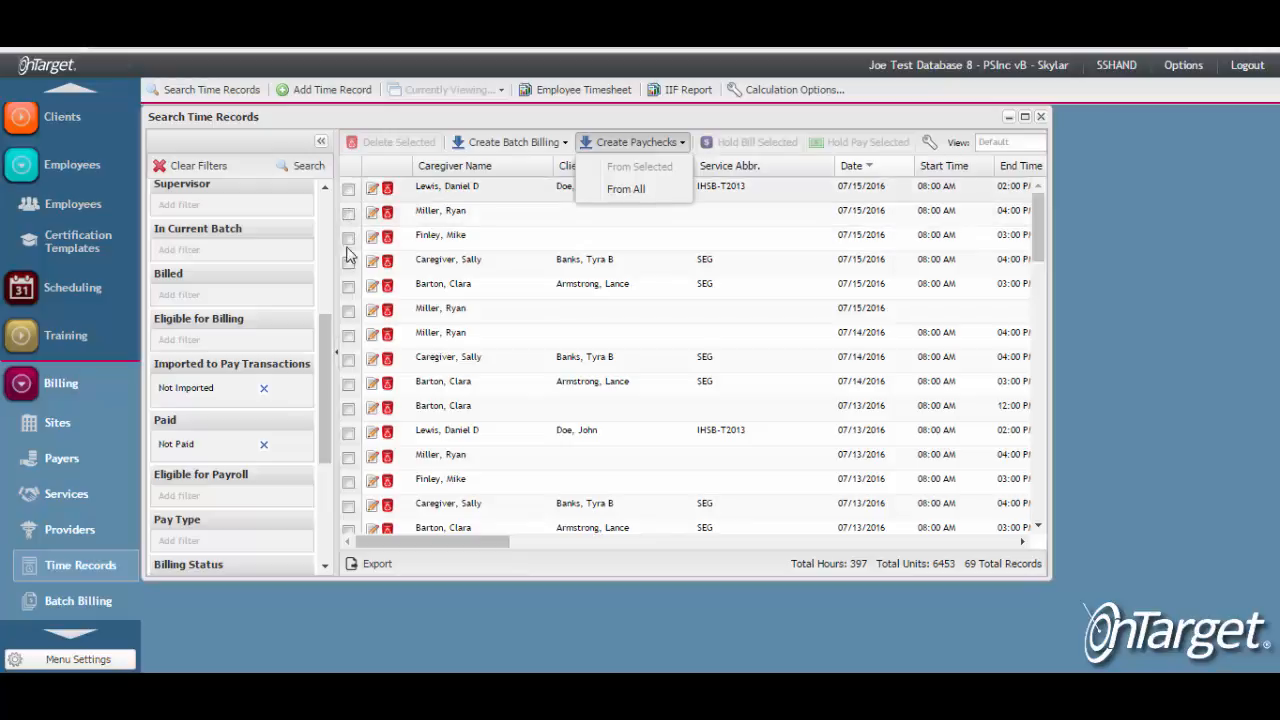
left_click(449, 170)
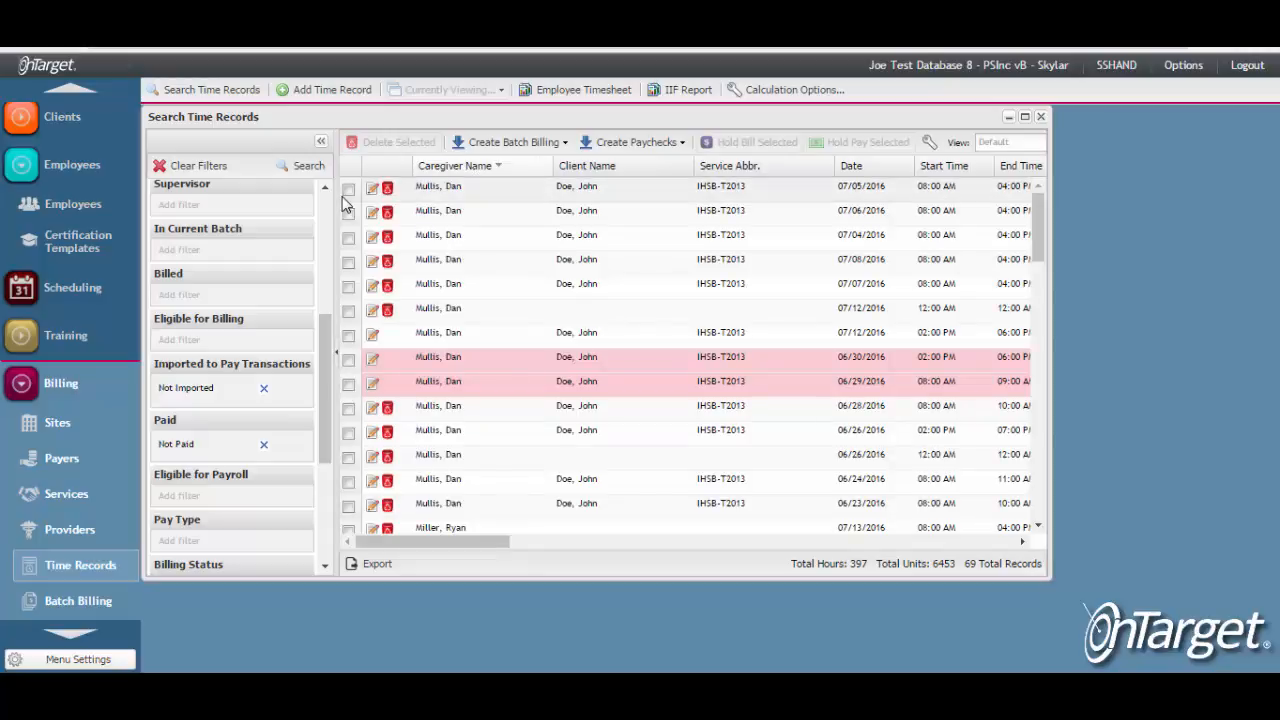
Step: Select the first three listed time records, but create paychecks from all the filtered time records
left_click(348, 188)
left_click(348, 212)
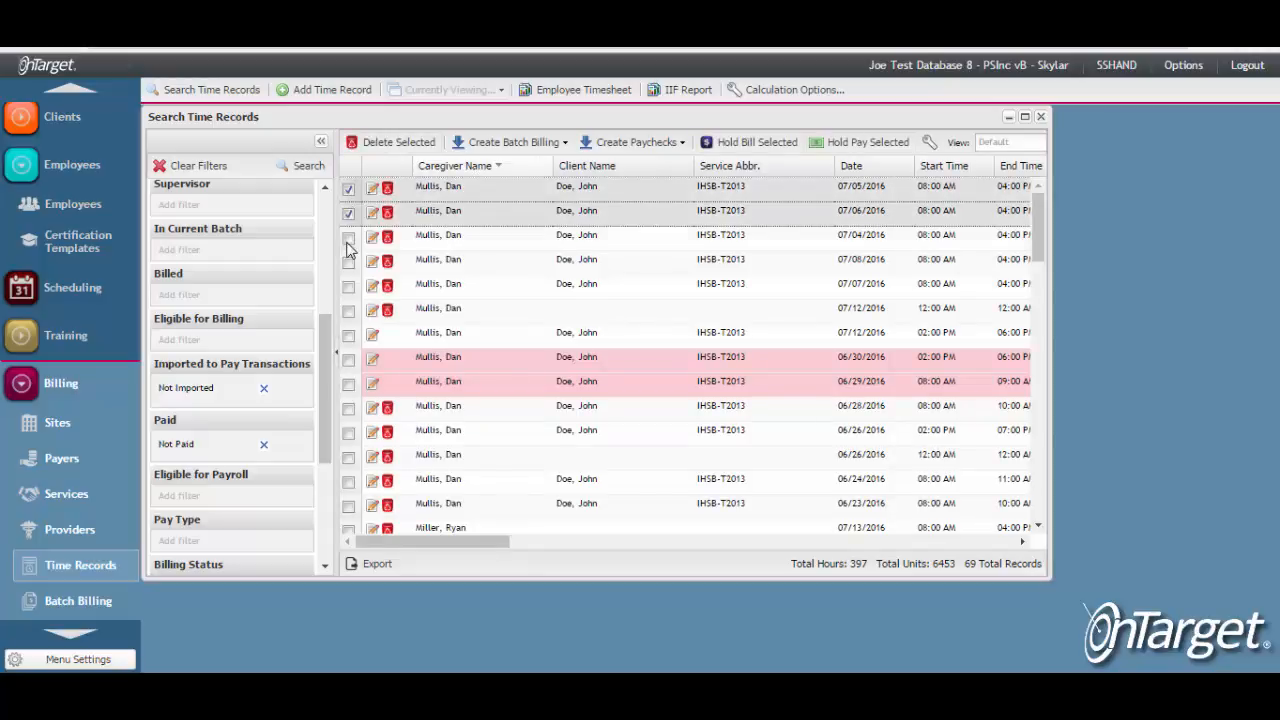
left_click(348, 237)
left_click(645, 147)
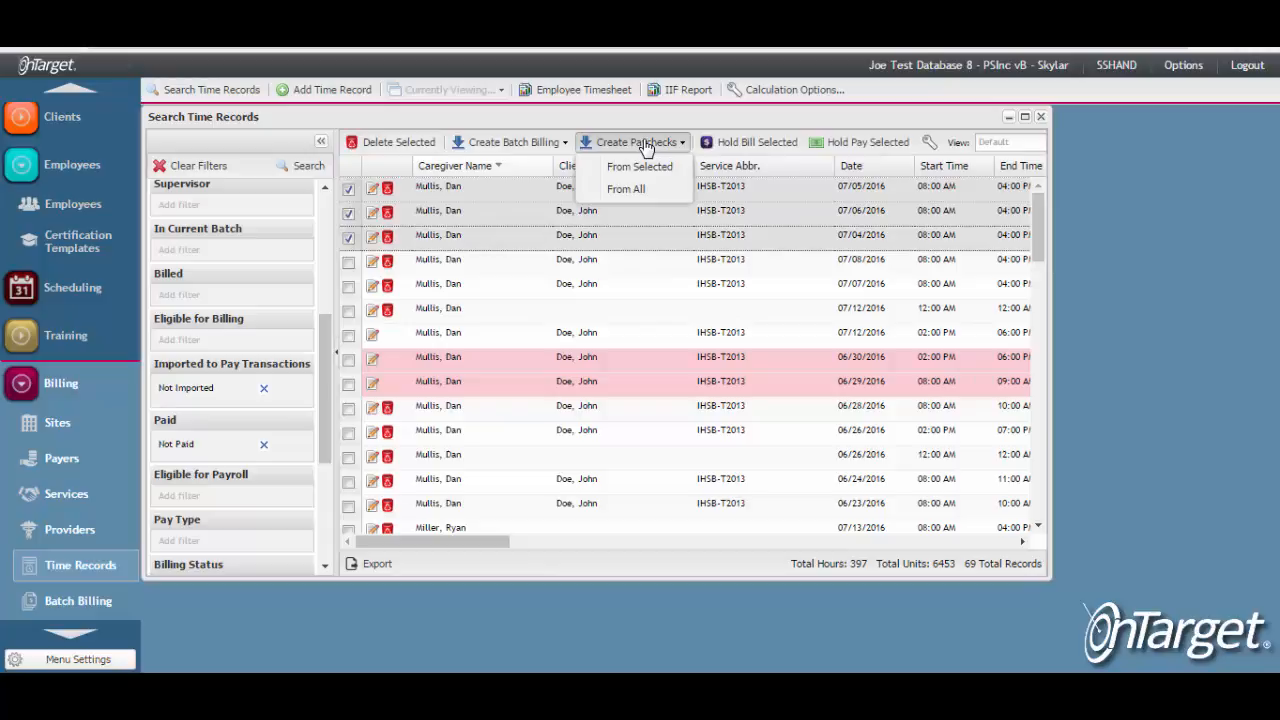
left_click(667, 194)
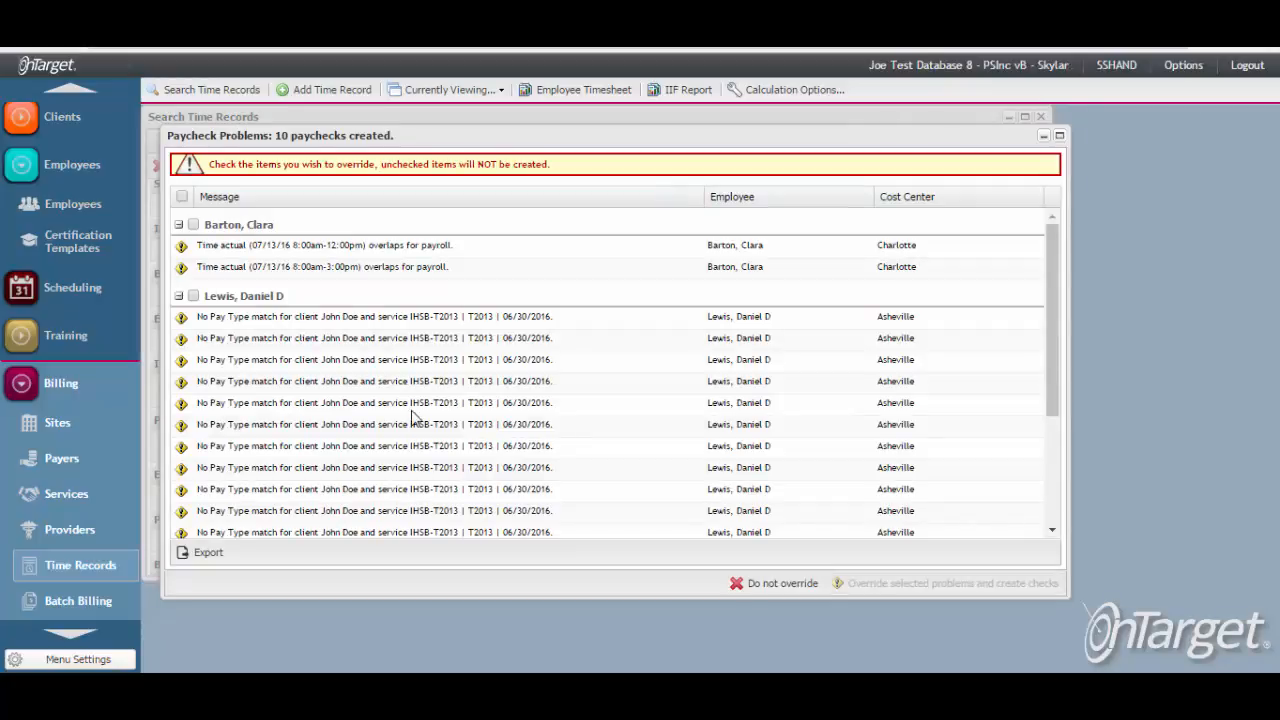
Step: Export the paycheck problems list as a PDF report and close its preview
left_click(208, 556)
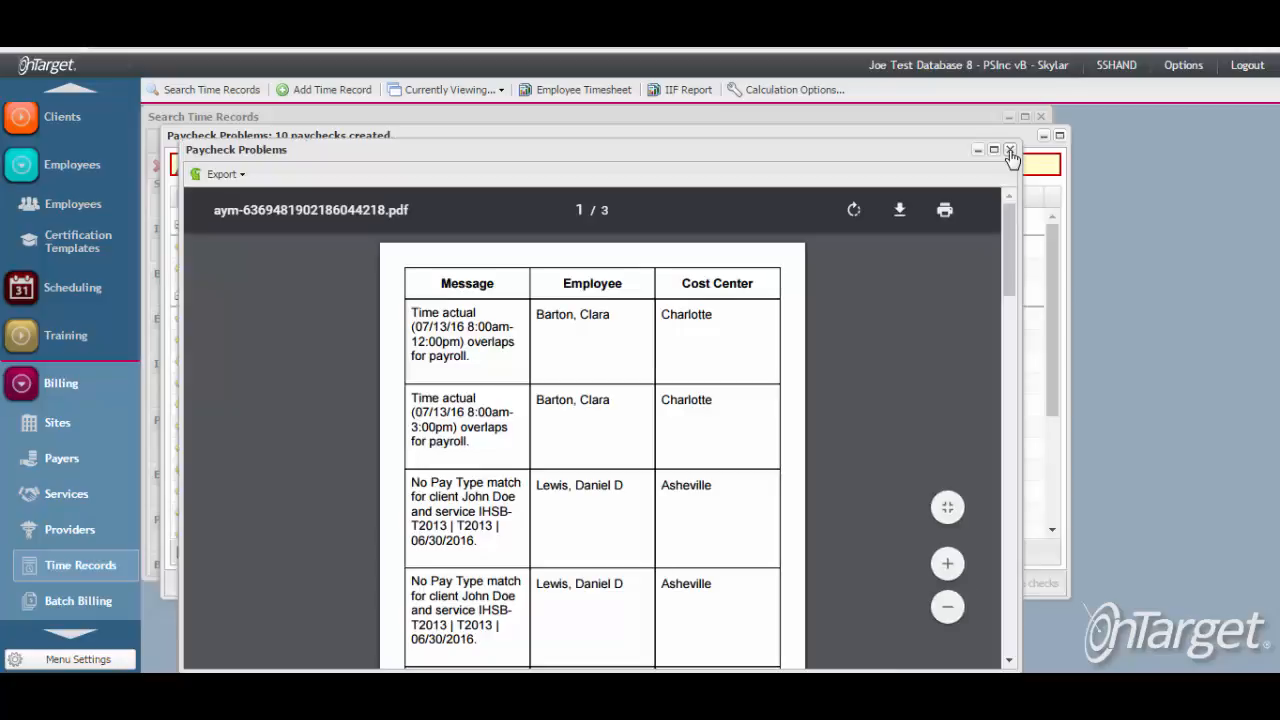
left_click(1010, 150)
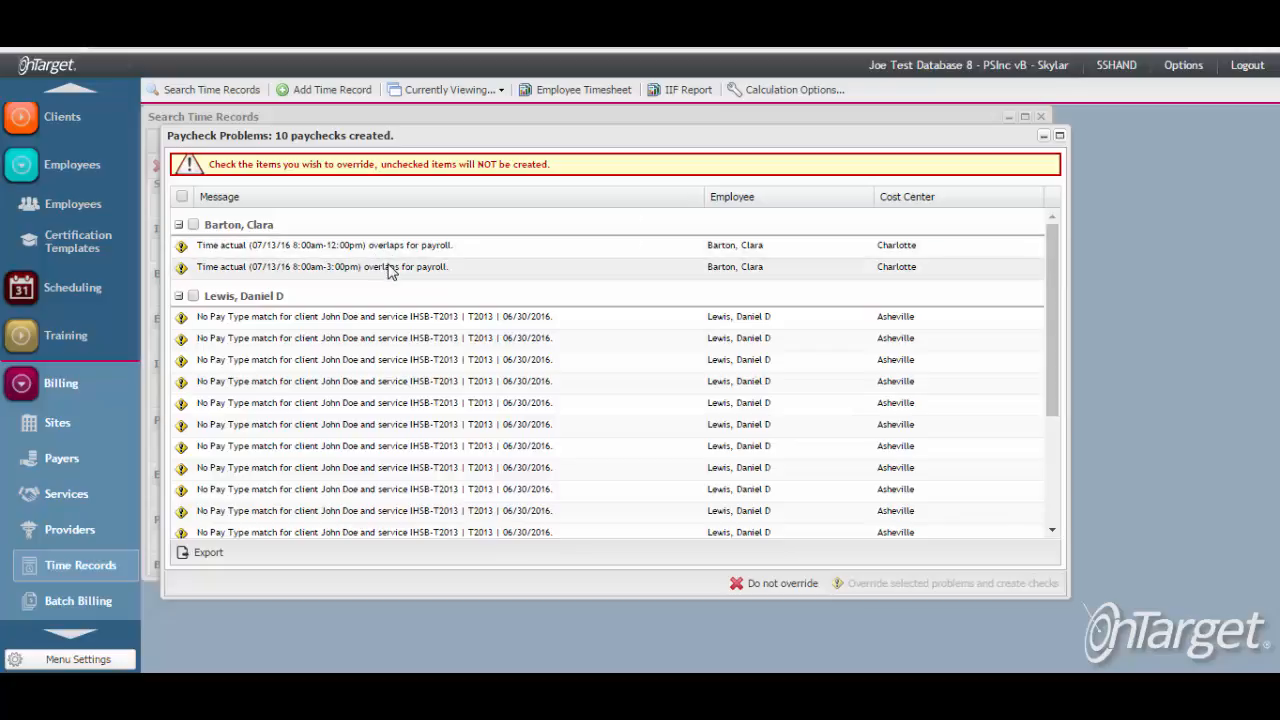
Step: Mark the first employee's overlapping-time problems for override in the paycheck problems list
left_click(194, 225)
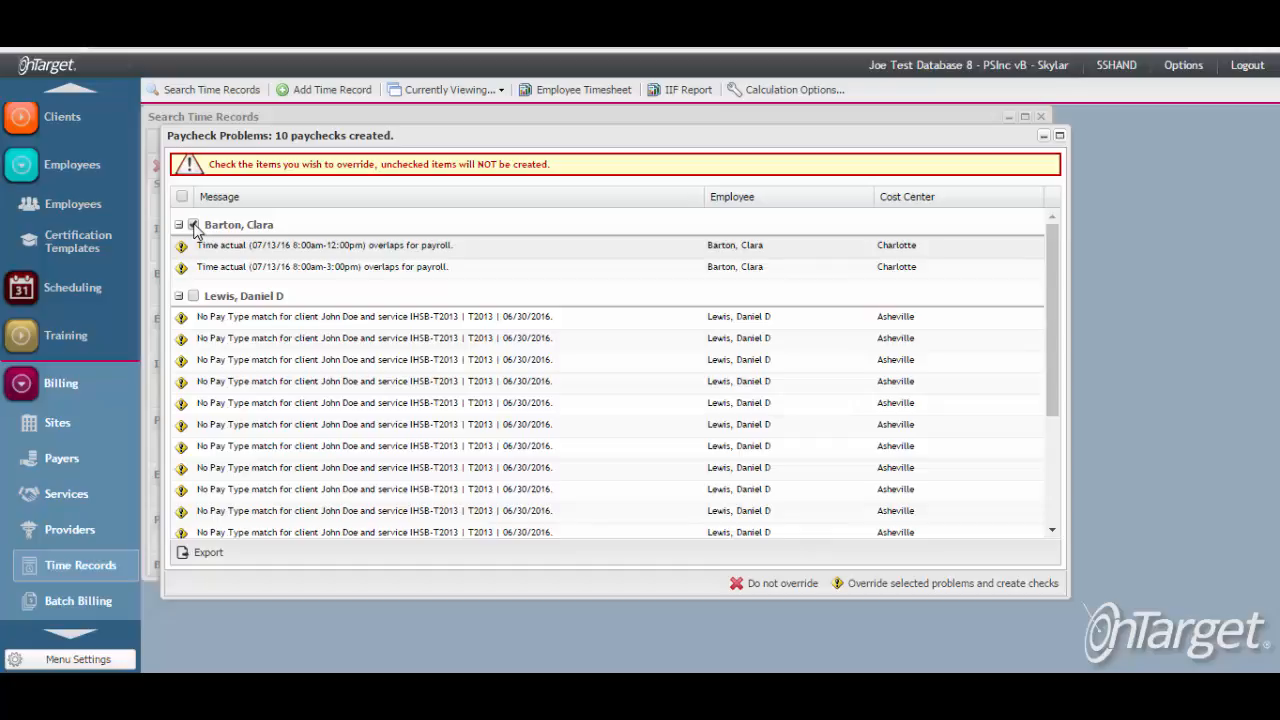
left_click(194, 225)
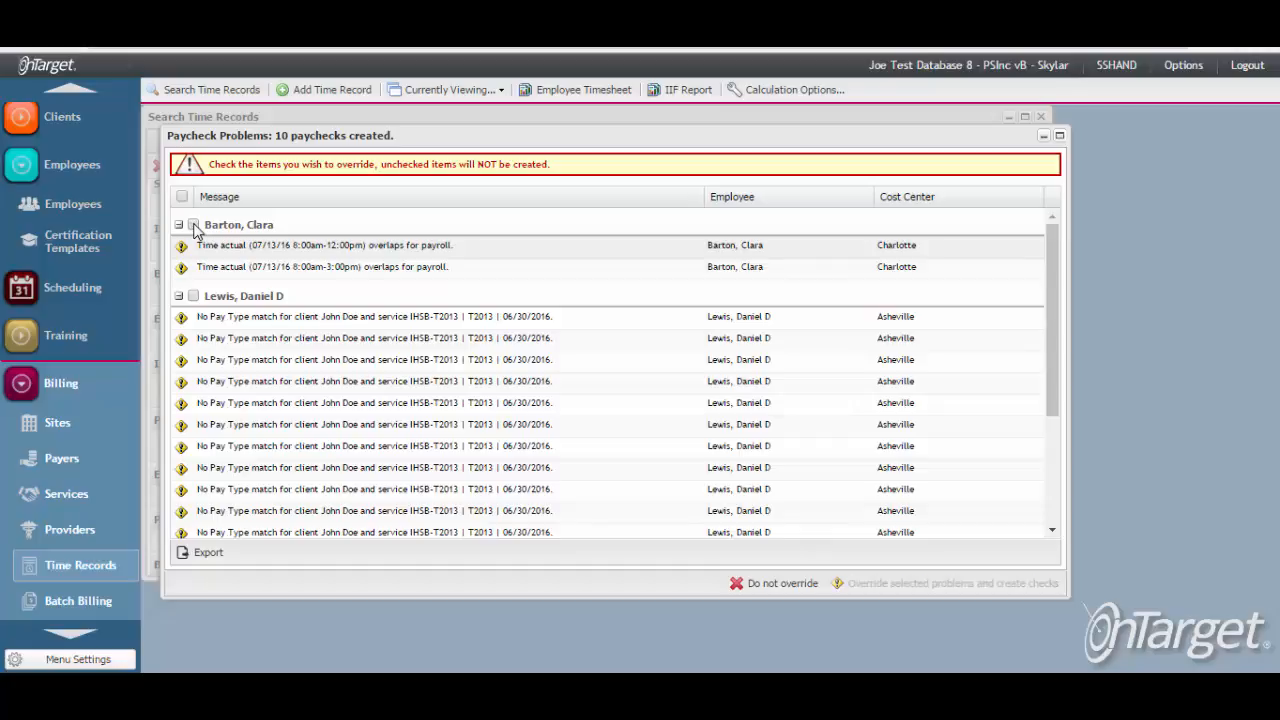
left_click(194, 225)
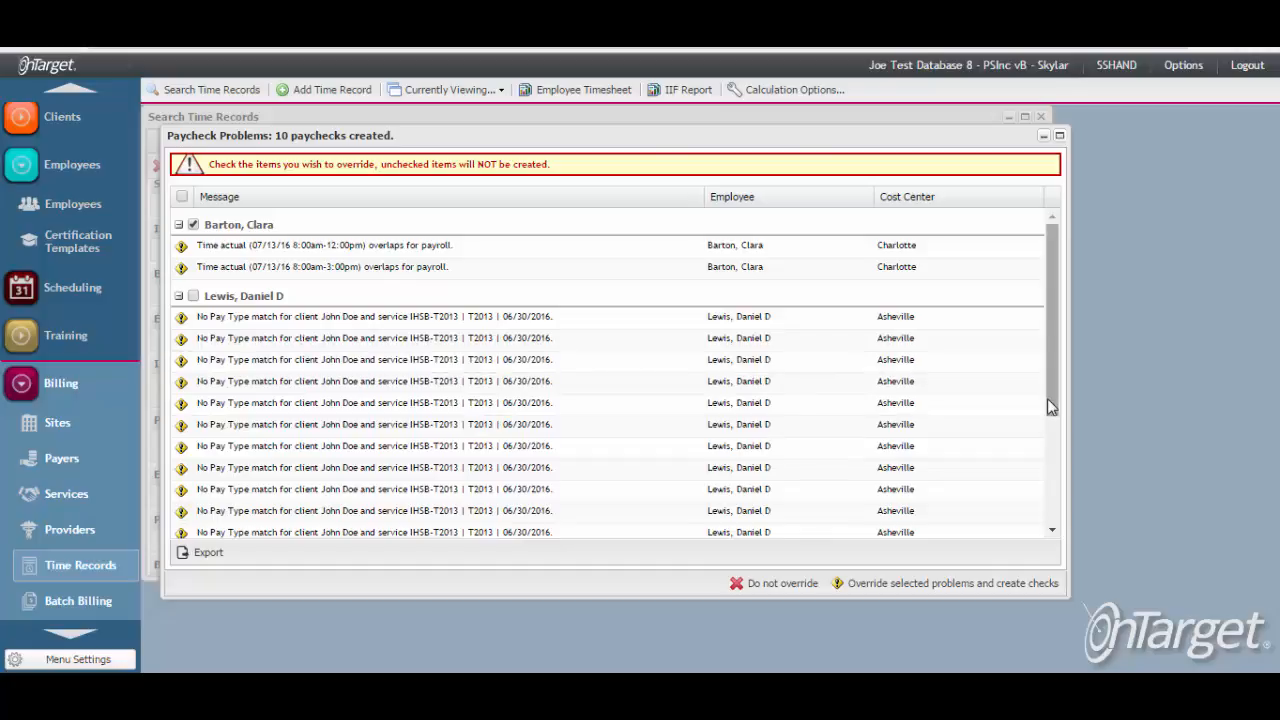
Step: Review the remaining paycheck problems and close the list without overriding any of them
left_click_drag(1048, 405, 1049, 431)
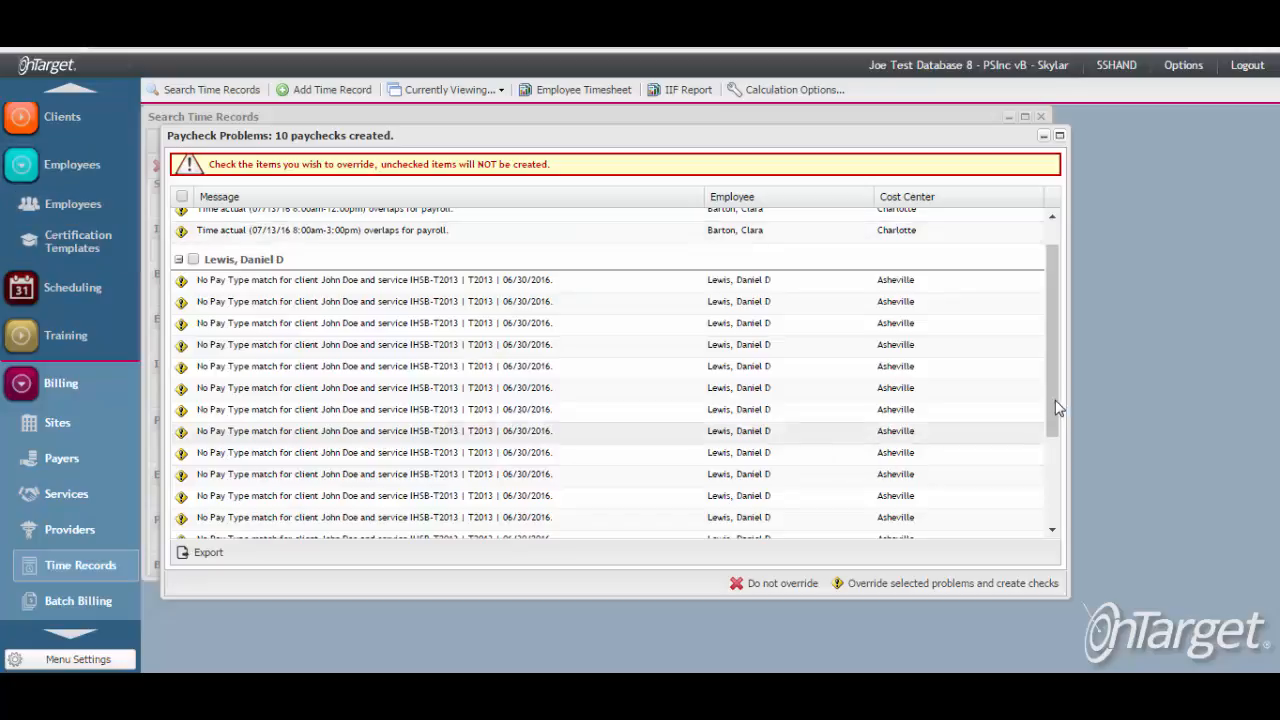
scroll(1052, 497, "down", 1)
scroll(1052, 497, "down", 3)
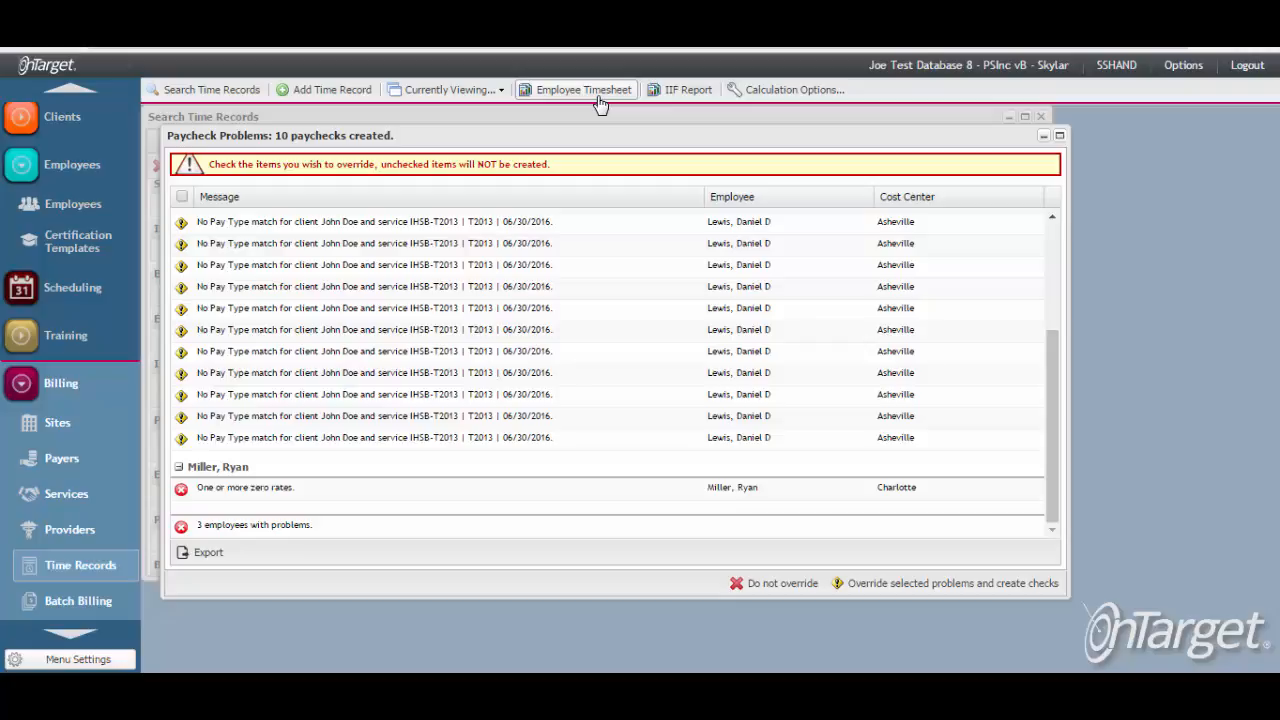
scroll(382, 248, "up", 2)
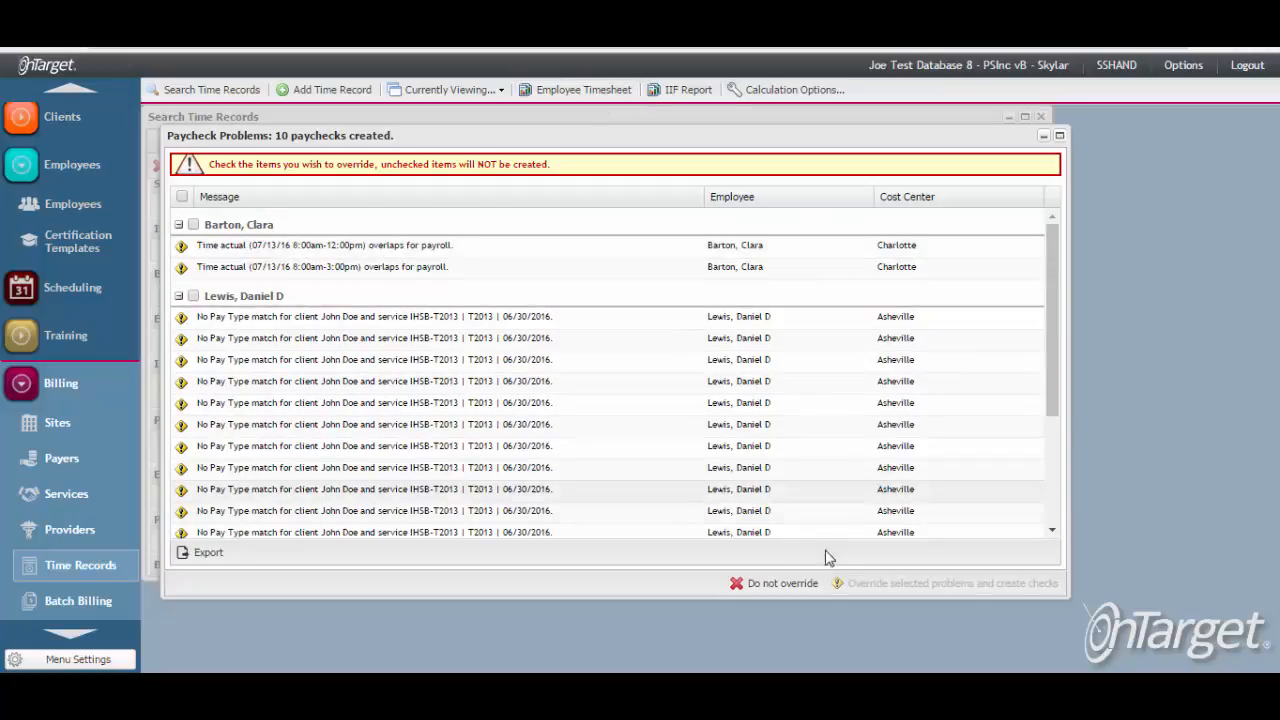
left_click(213, 227)
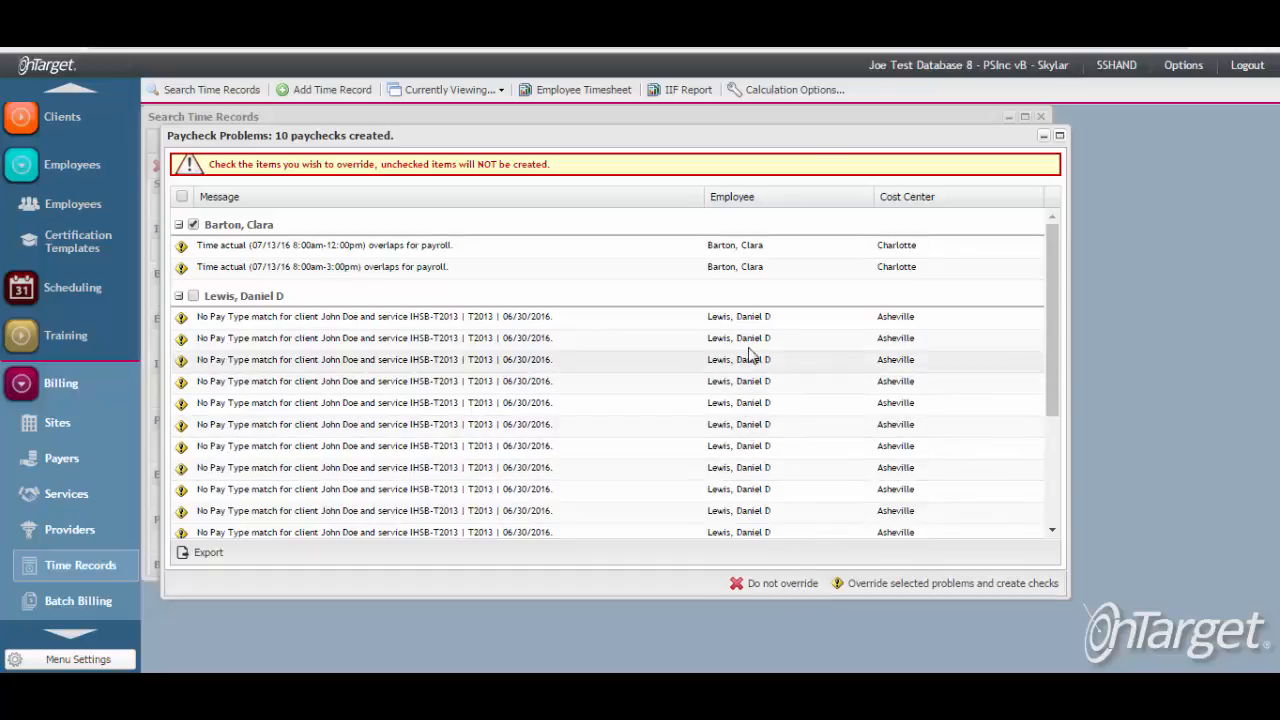
left_click(782, 584)
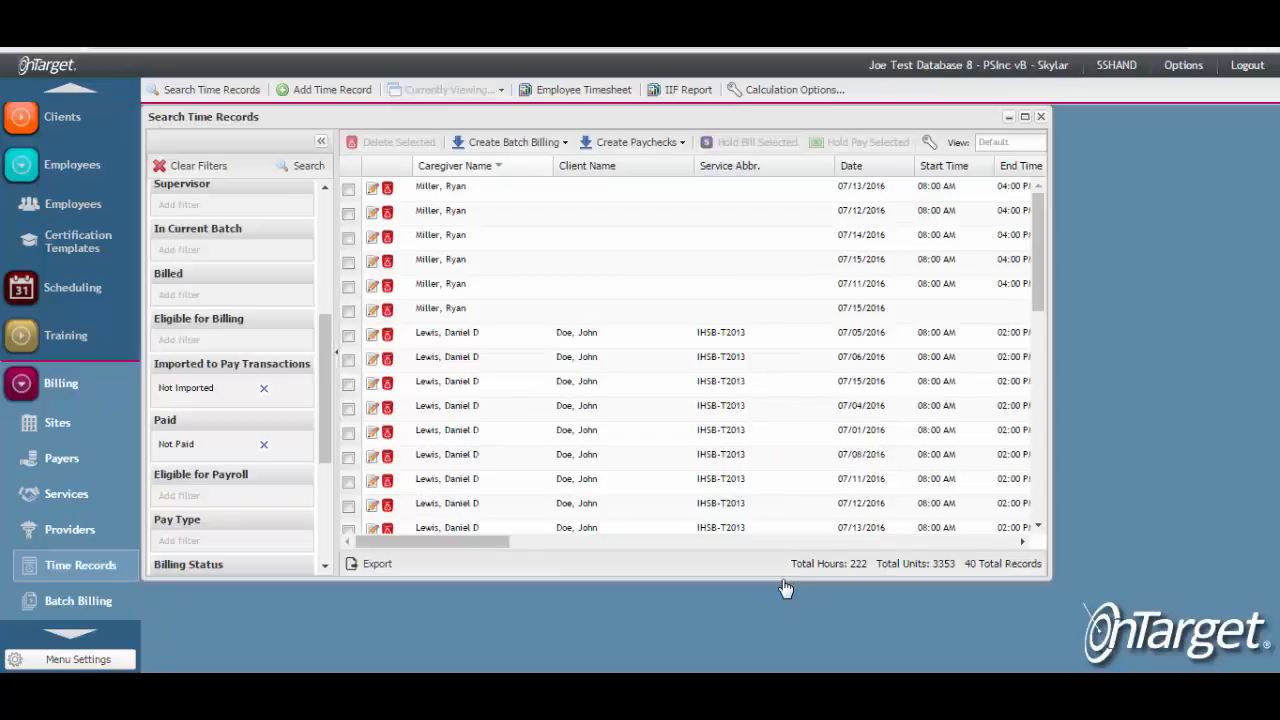
Step: Rerun the time records search and review the remaining unpaid records together with the active filters
left_click(663, 143)
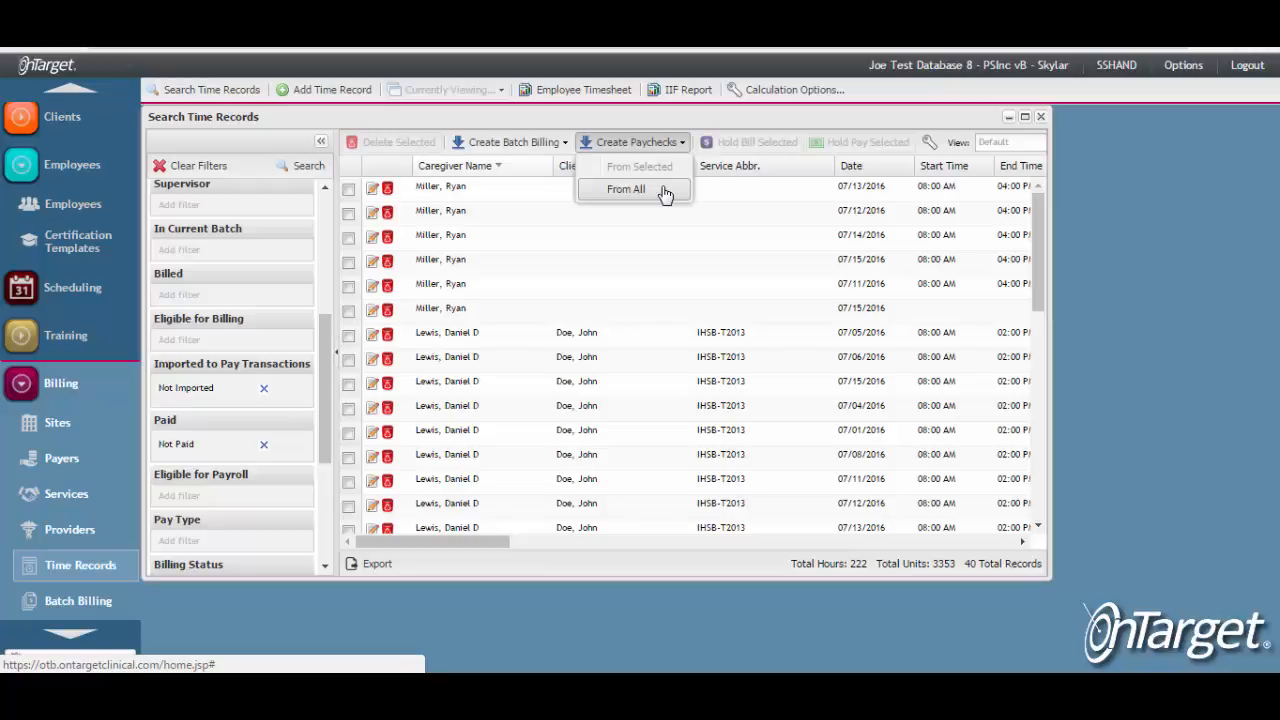
left_click(318, 166)
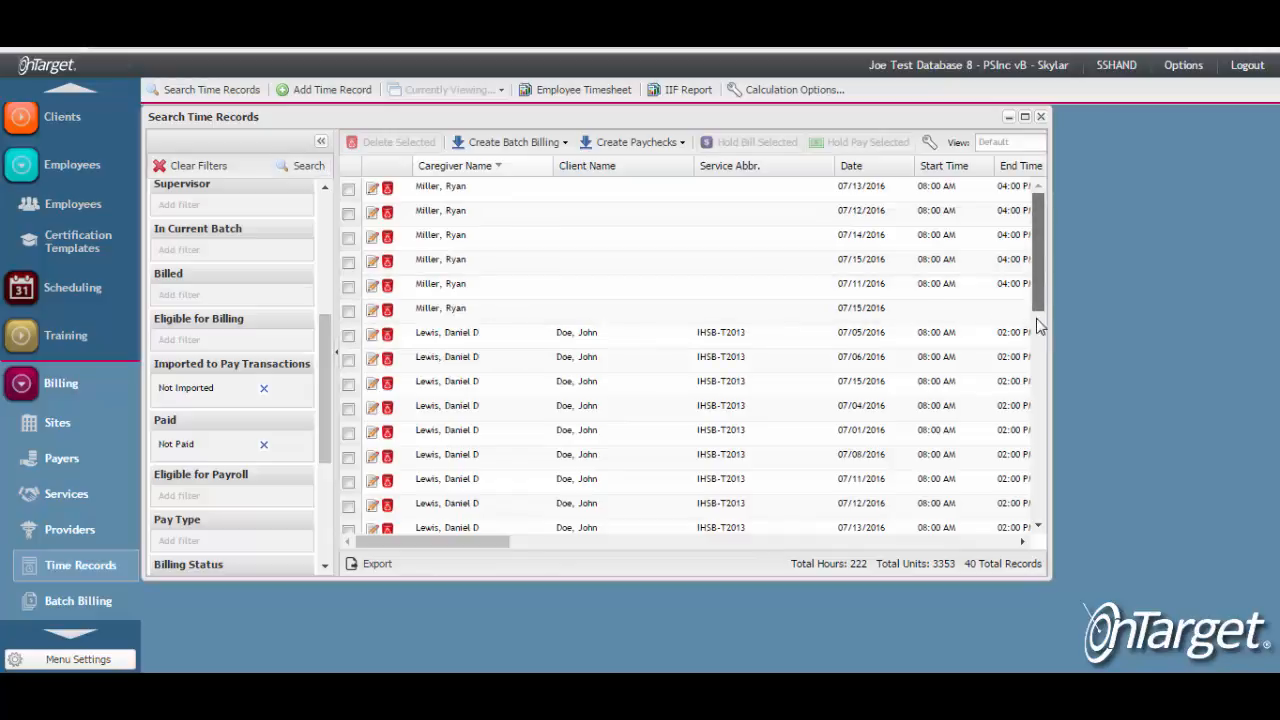
left_click_drag(1035, 288, 1020, 507)
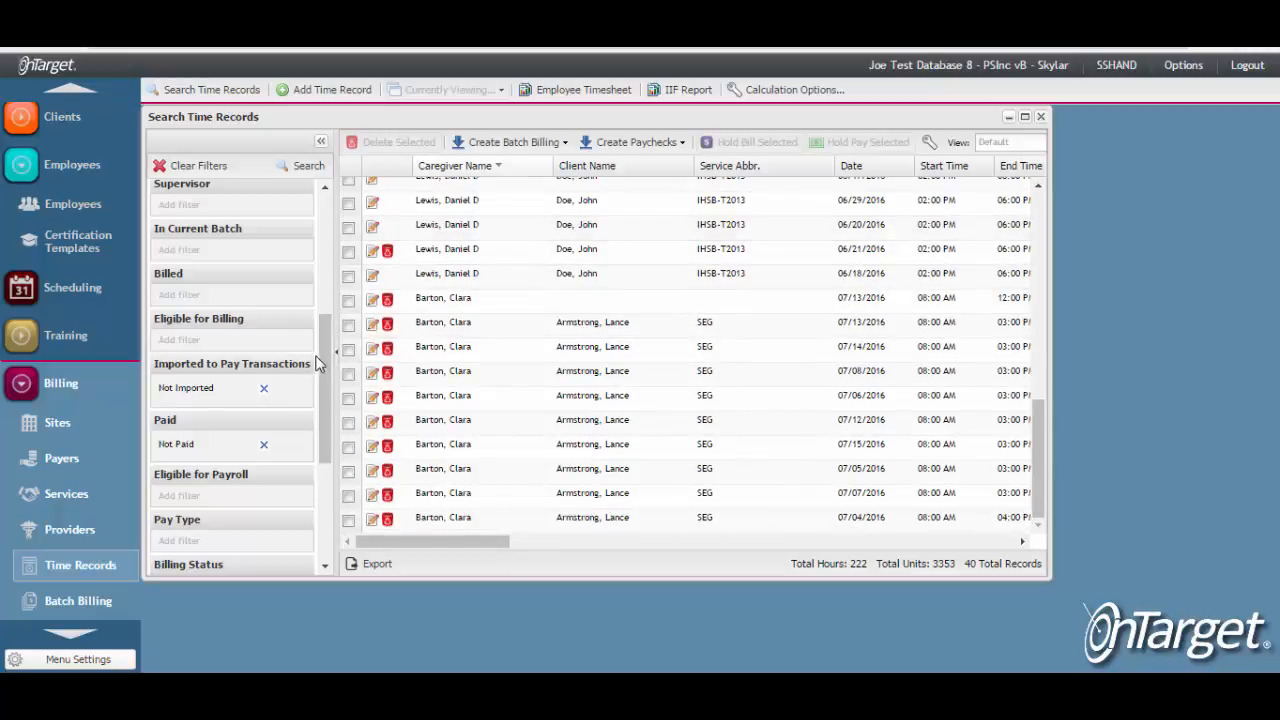
left_click_drag(325, 313, 323, 276)
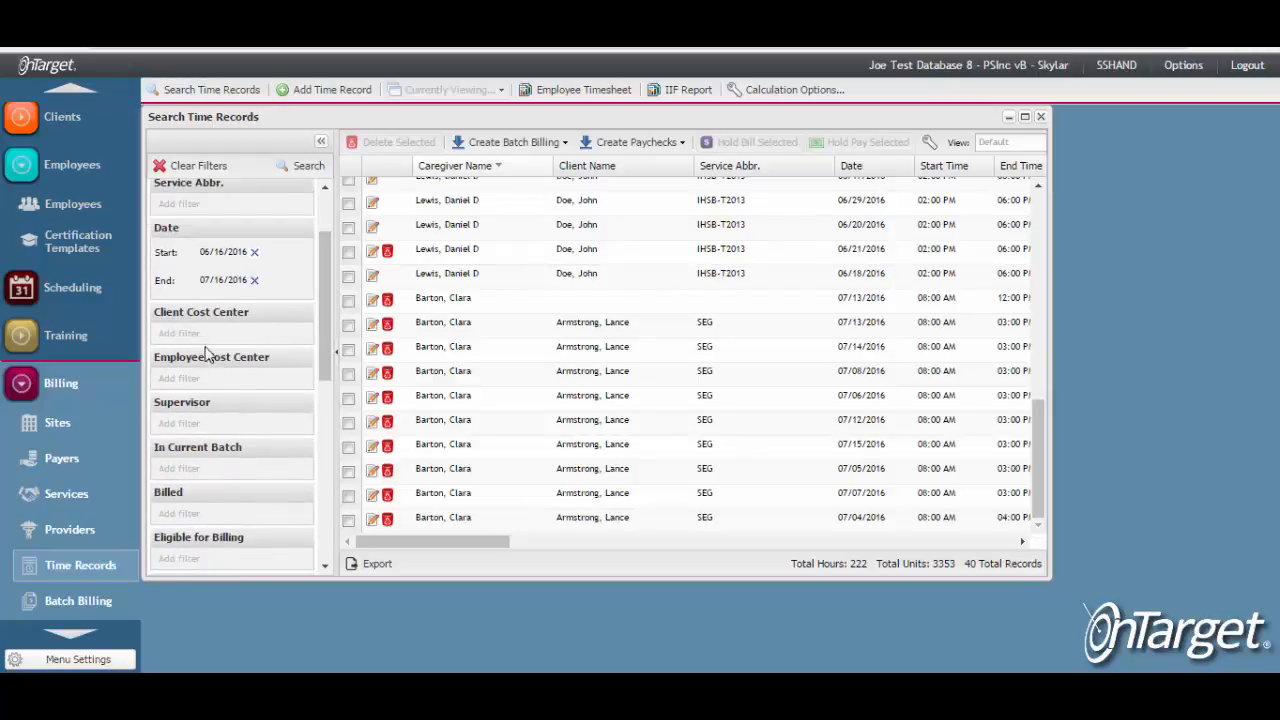
left_click_drag(326, 363, 328, 305)
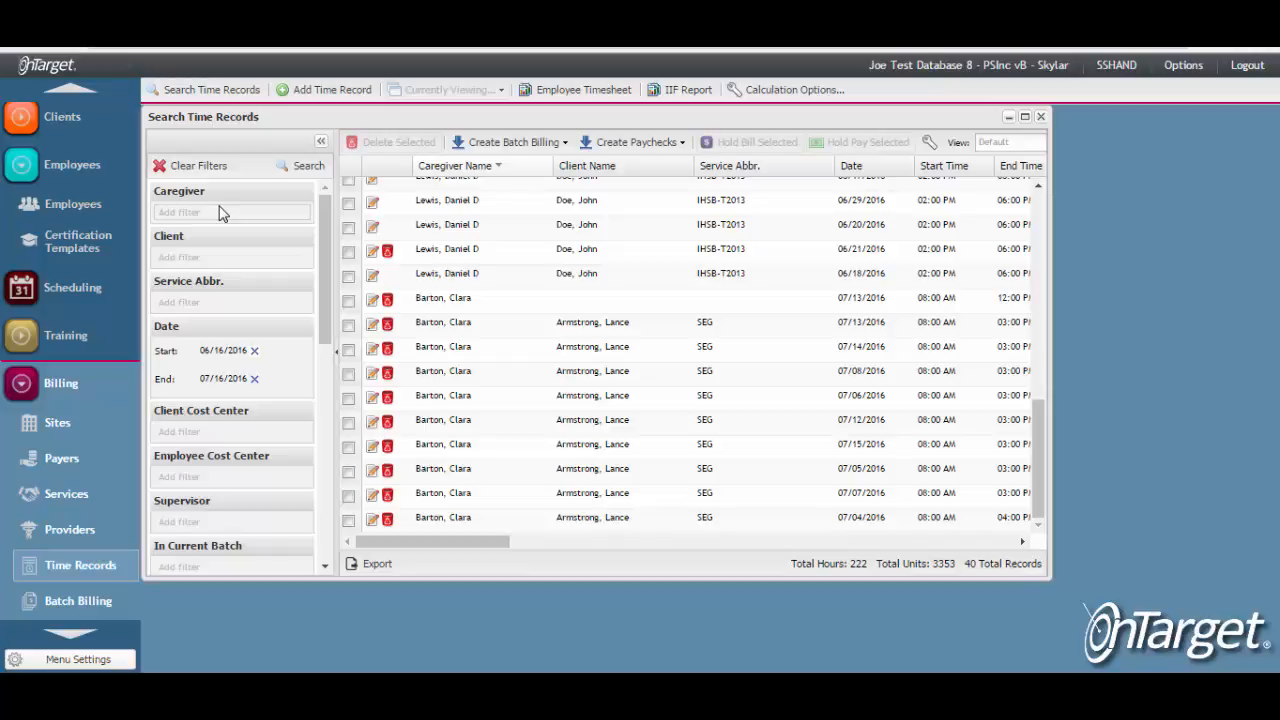
Step: Review the check date, pay period, tax and deduction settings in the calculation options, and cancel without saving
left_click(790, 90)
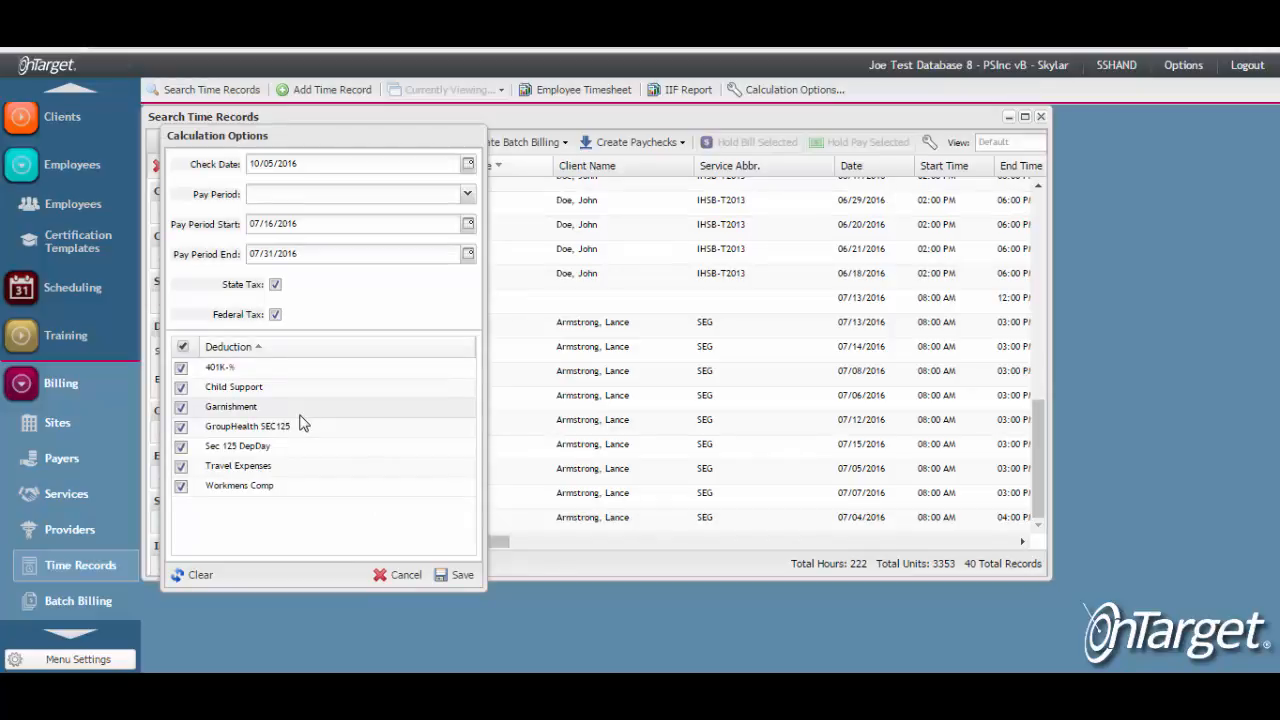
left_click(406, 576)
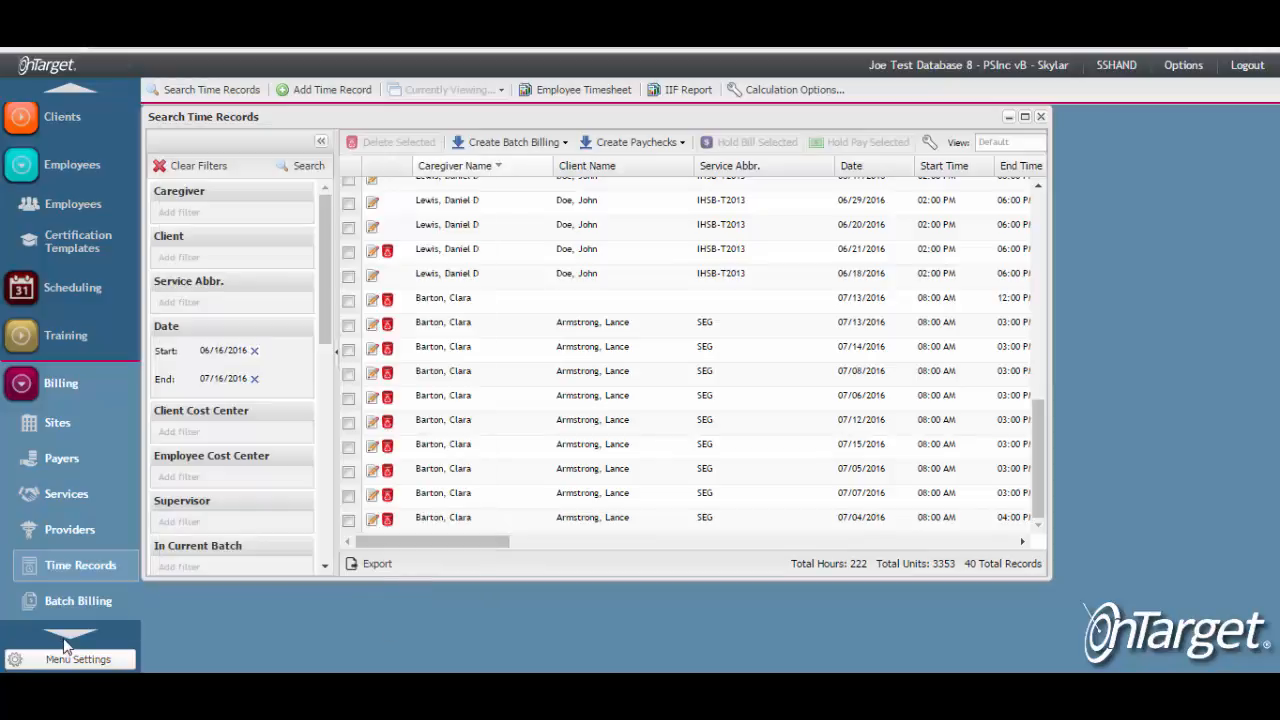
Step: Open the payroll Paychecks search and search for paychecks with a check date starting 10/05/2016
left_click(72, 640)
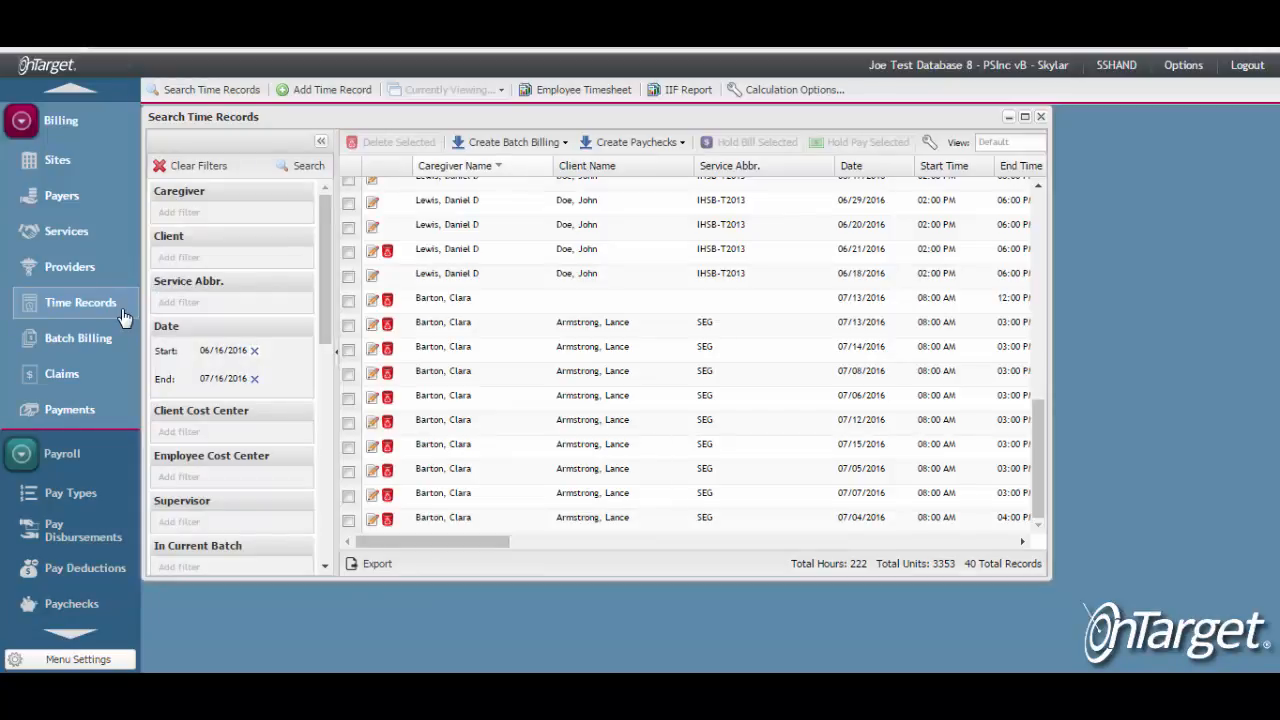
left_click(112, 614)
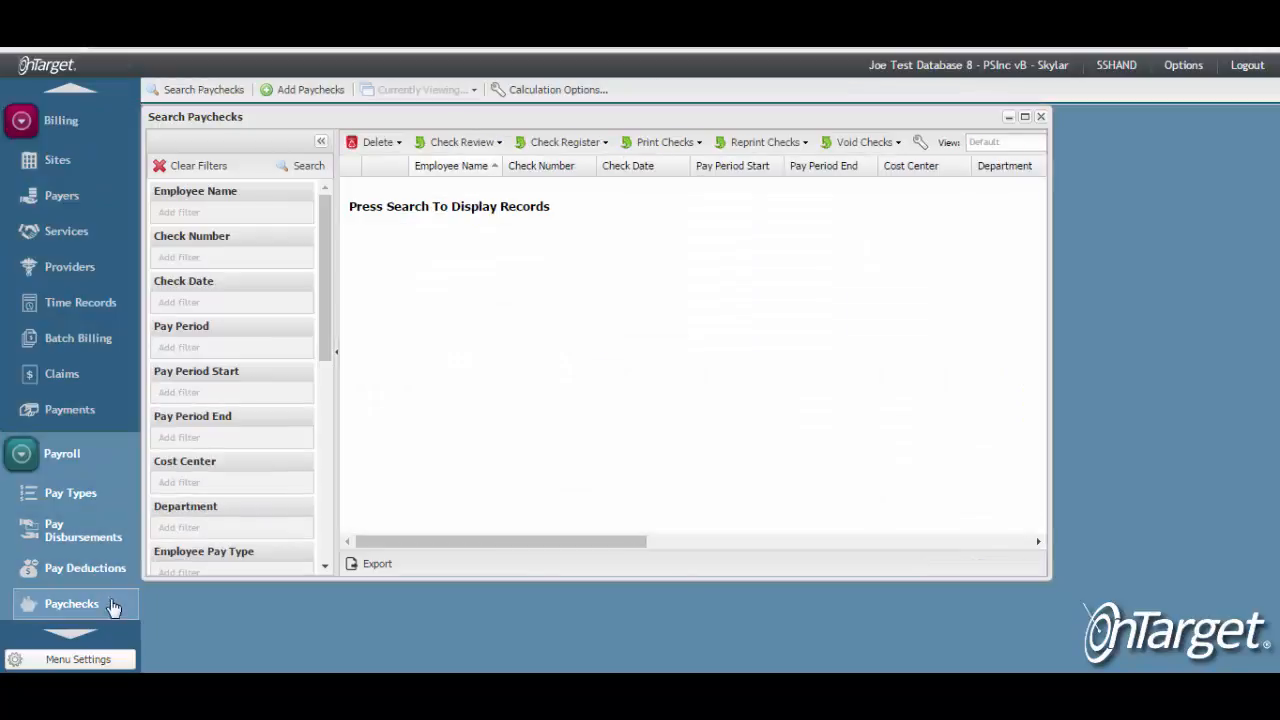
left_click(288, 307)
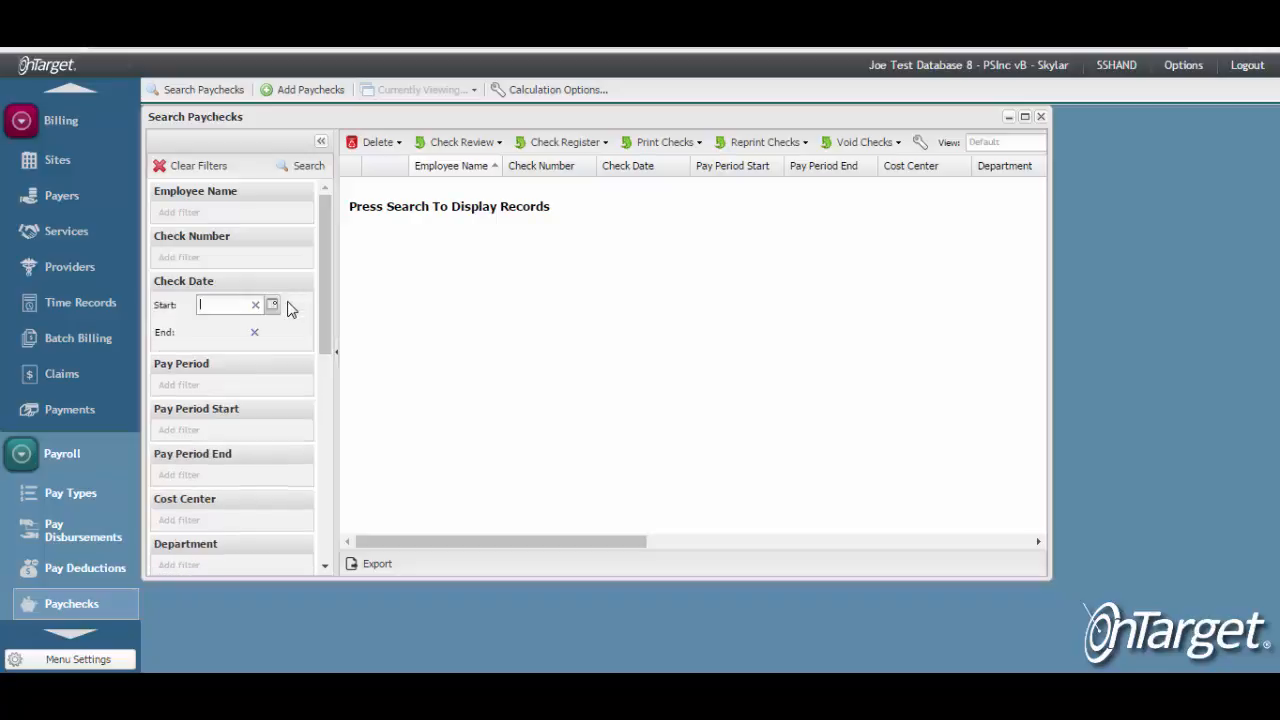
left_click(272, 305)
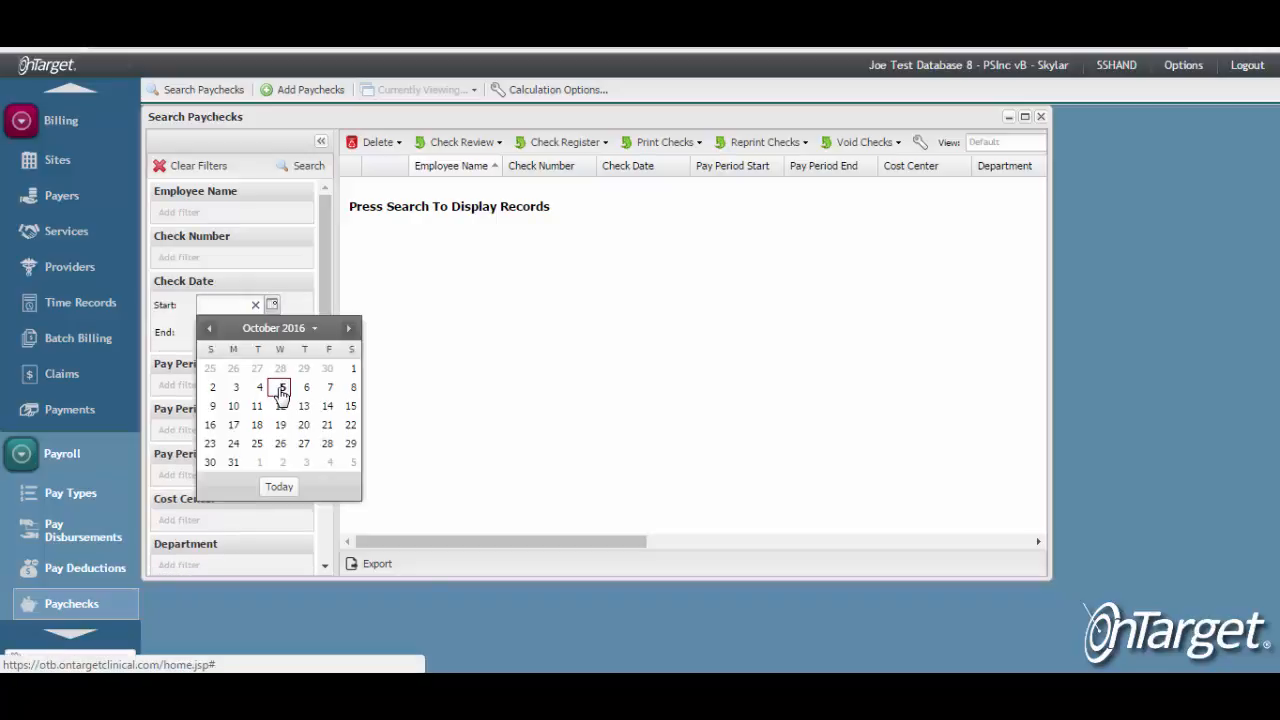
left_click(282, 388)
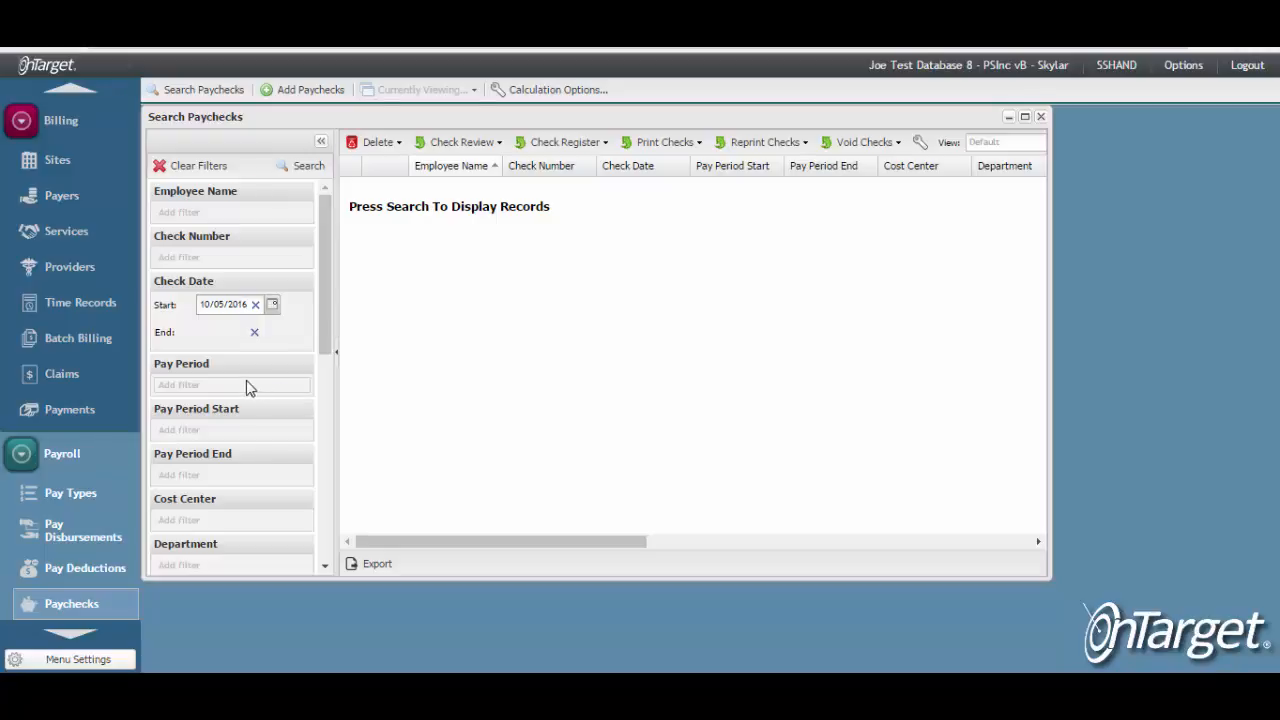
left_click(303, 171)
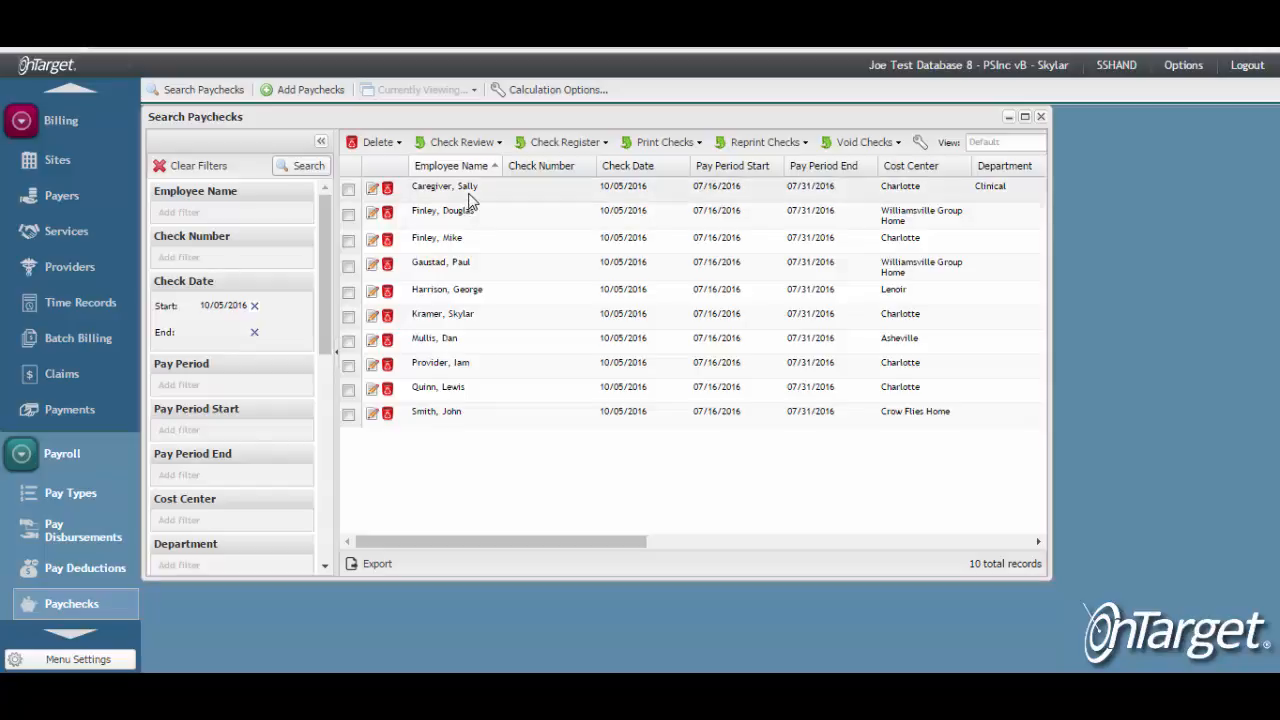
Step: Open the first listed paycheck, enlarge its check stub, and review the stub and the pay type lines
left_click(377, 196)
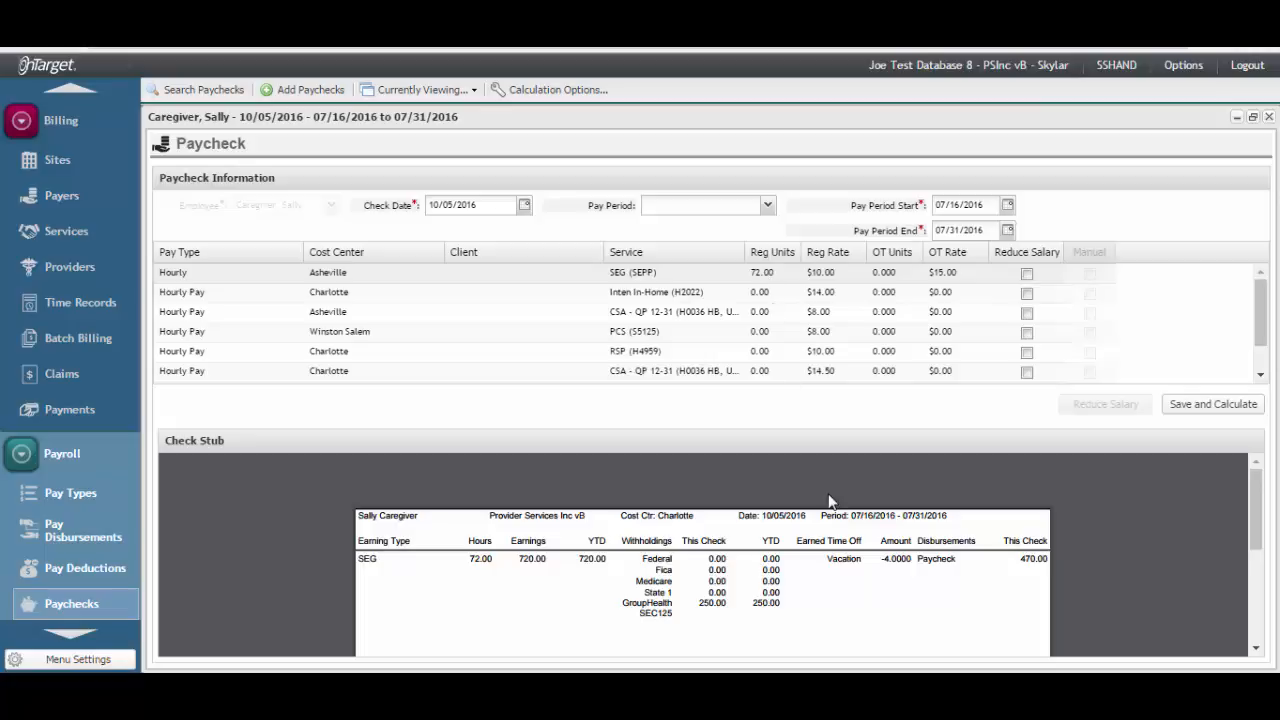
mouse_move(1154, 506)
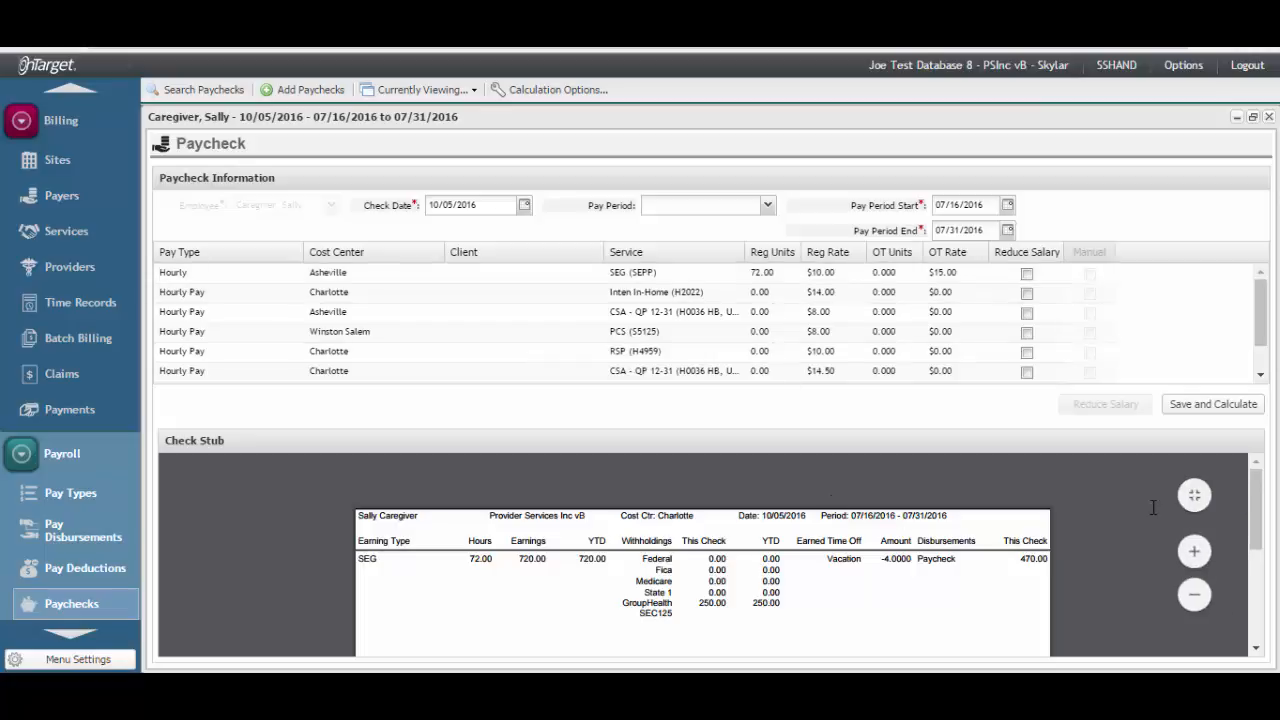
left_click(1199, 562)
left_click(1199, 562)
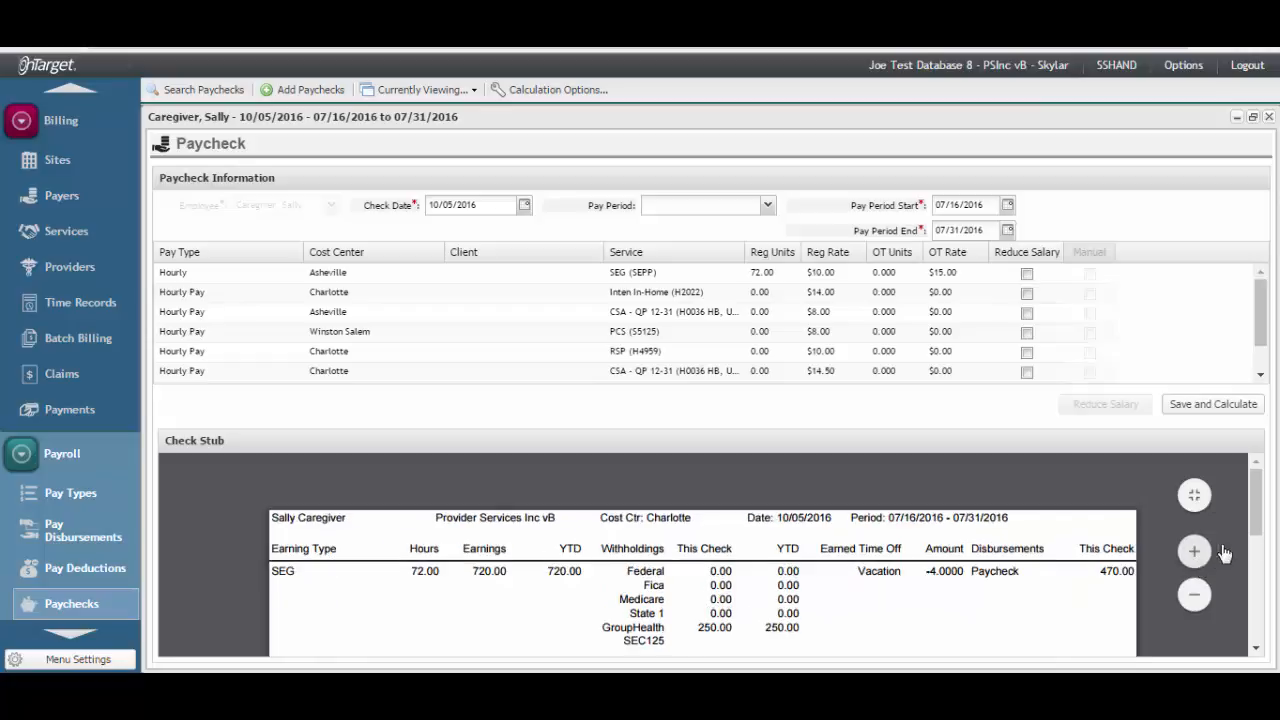
left_click_drag(1257, 500, 1260, 545)
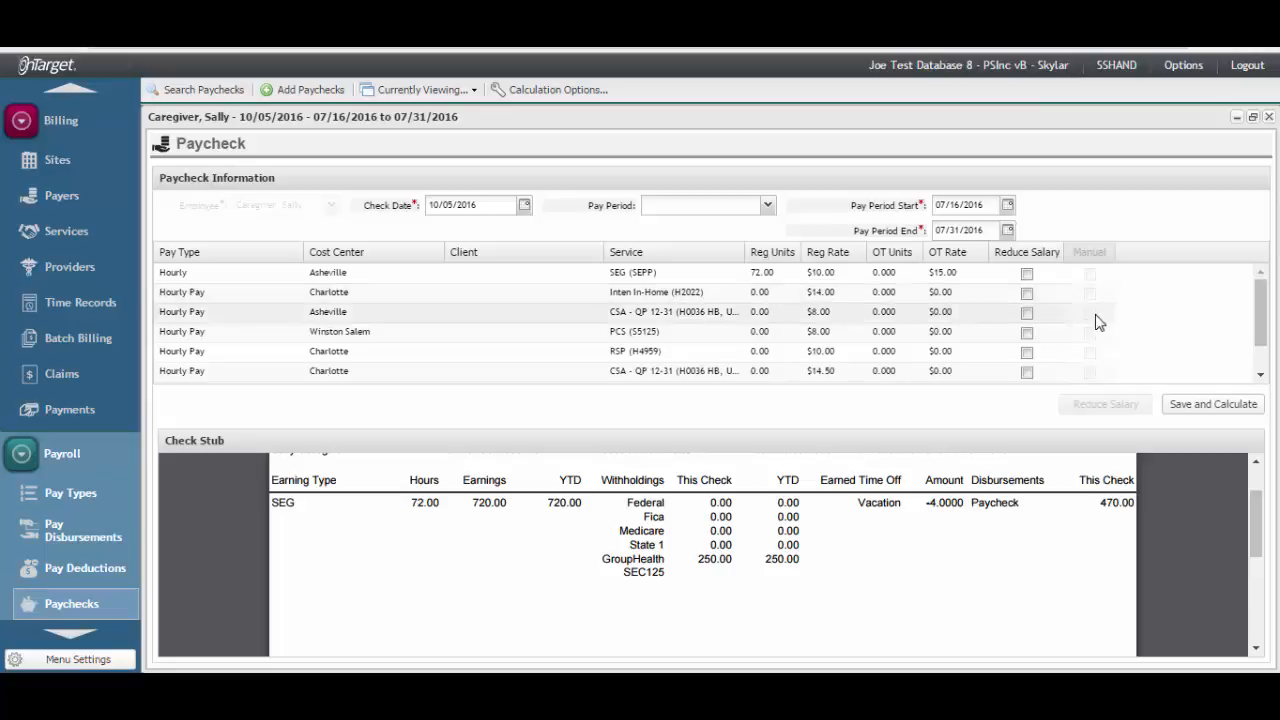
scroll(1250, 318, "down", 2)
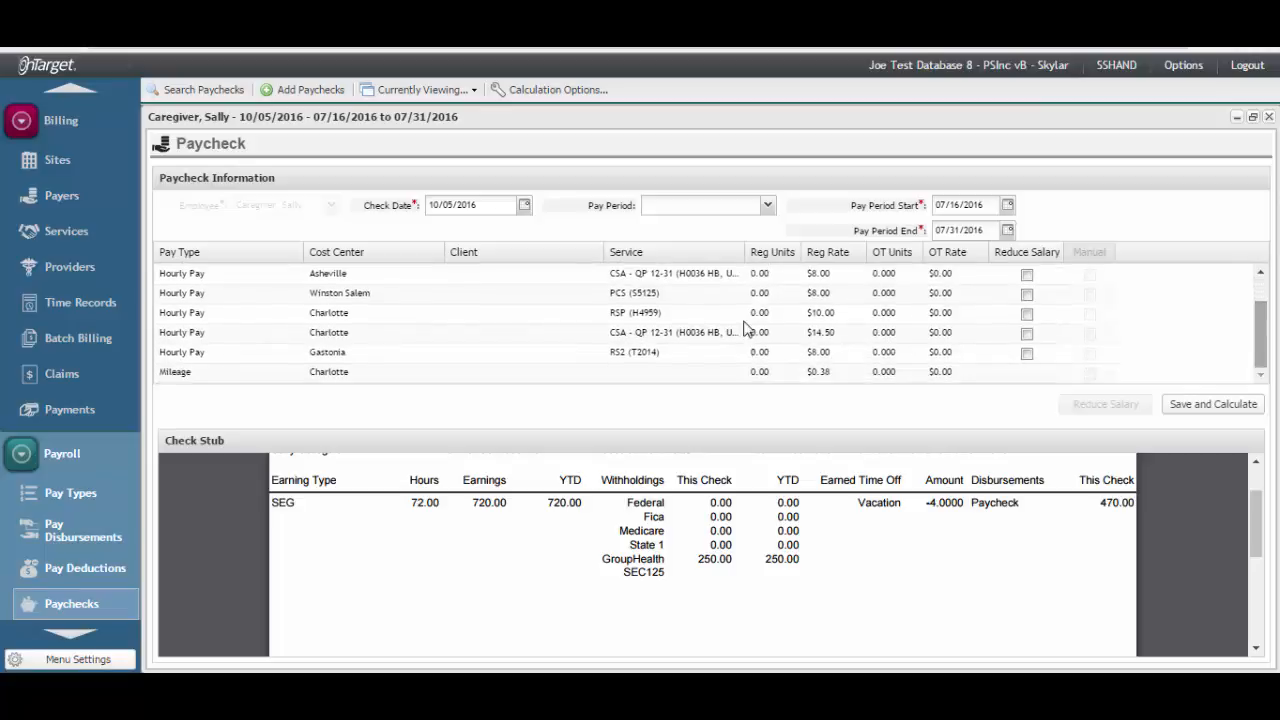
Step: Set the regular units of the Charlotte Mileage line to 100, and save and recalculate the paycheck
left_click(753, 372)
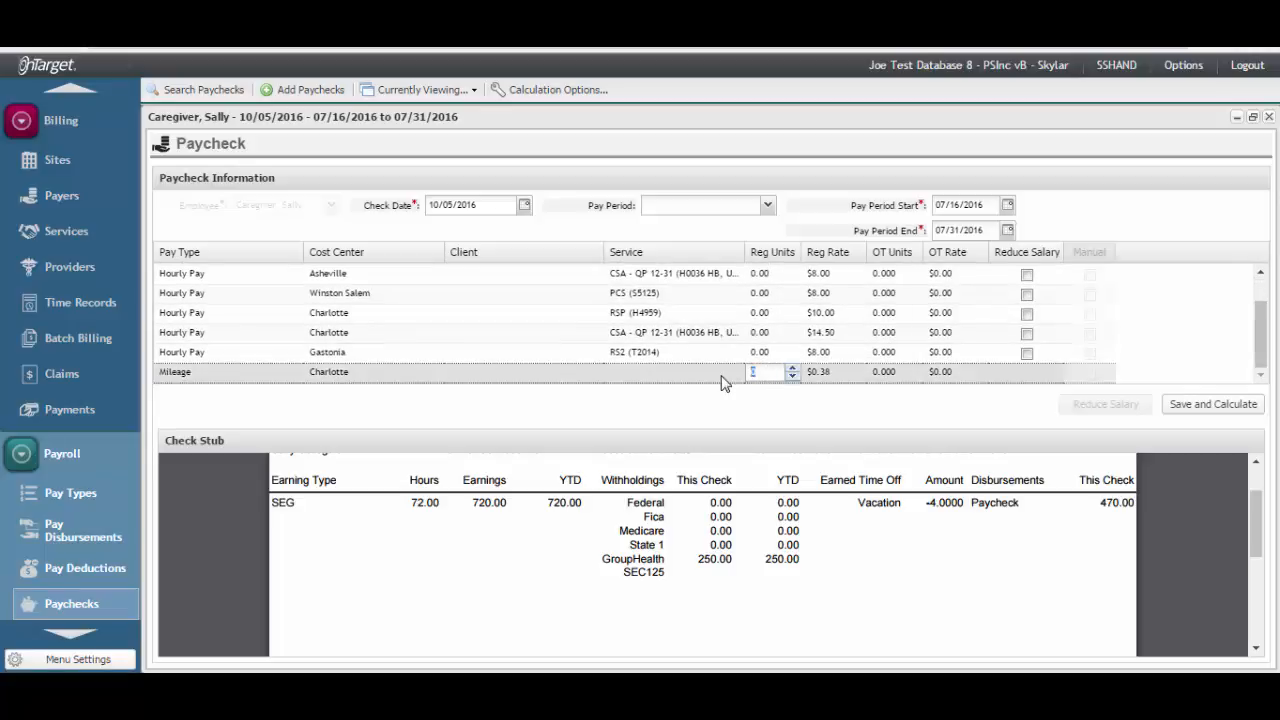
type("100")
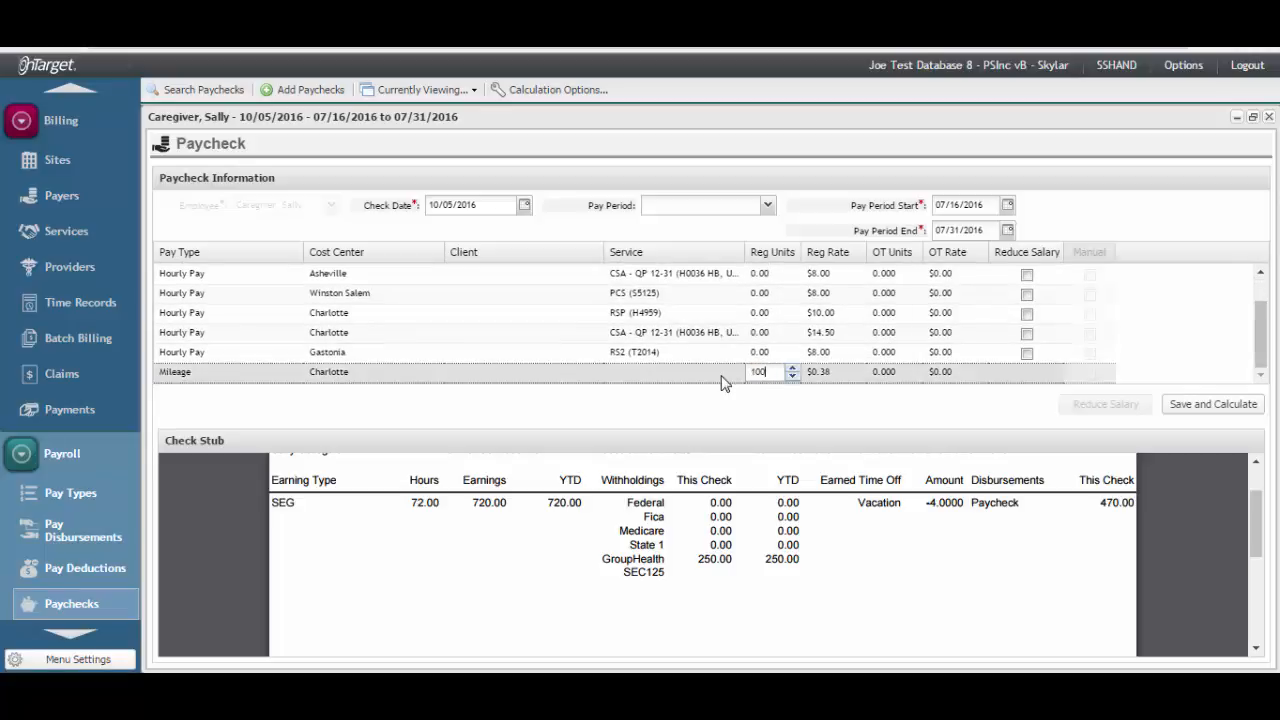
left_click(1219, 406)
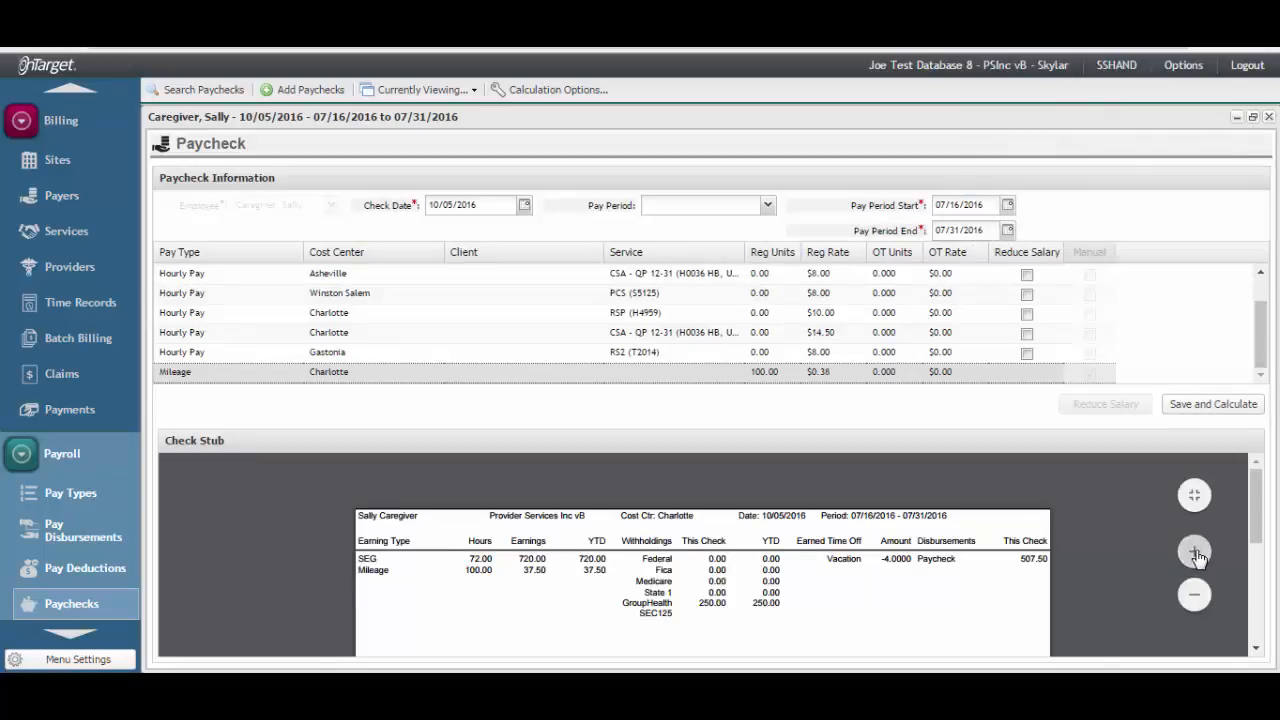
Step: Enlarge the recalculated check stub, examine its Mileage earning and paycheck disbursement, and close the paycheck
left_click(1195, 553)
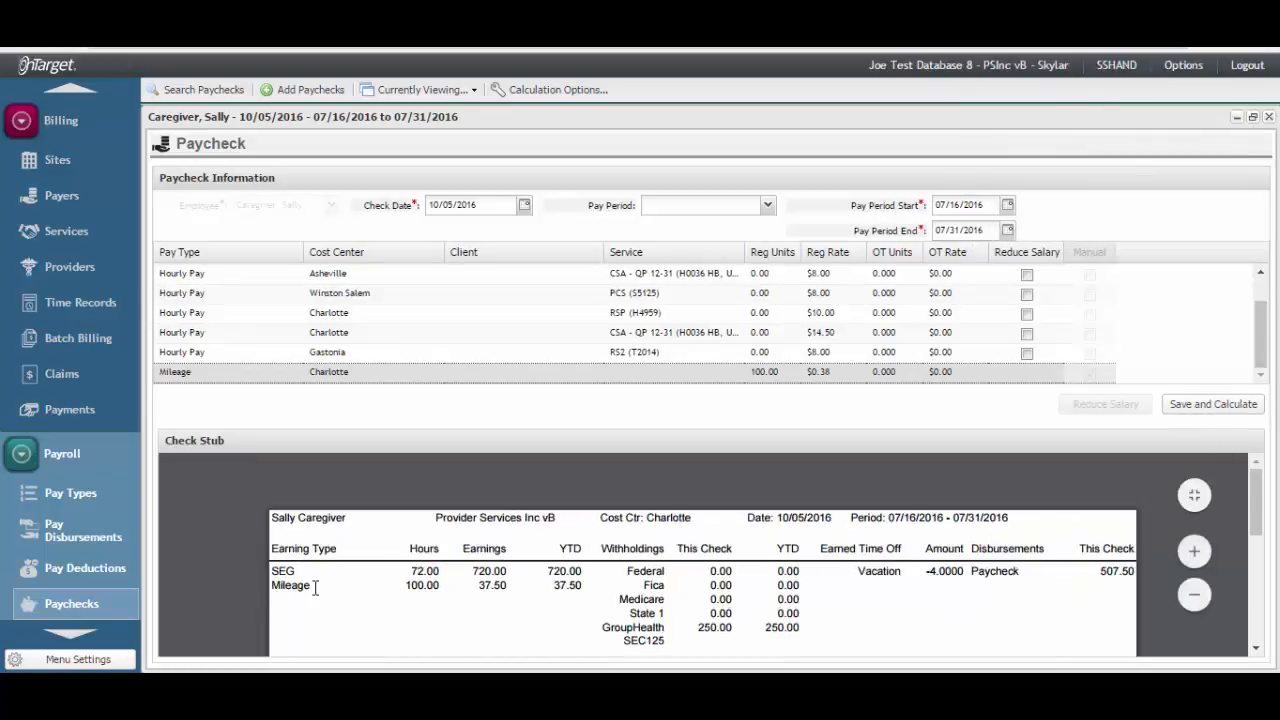
double_click(276, 588)
left_click_drag(1096, 571, 1137, 572)
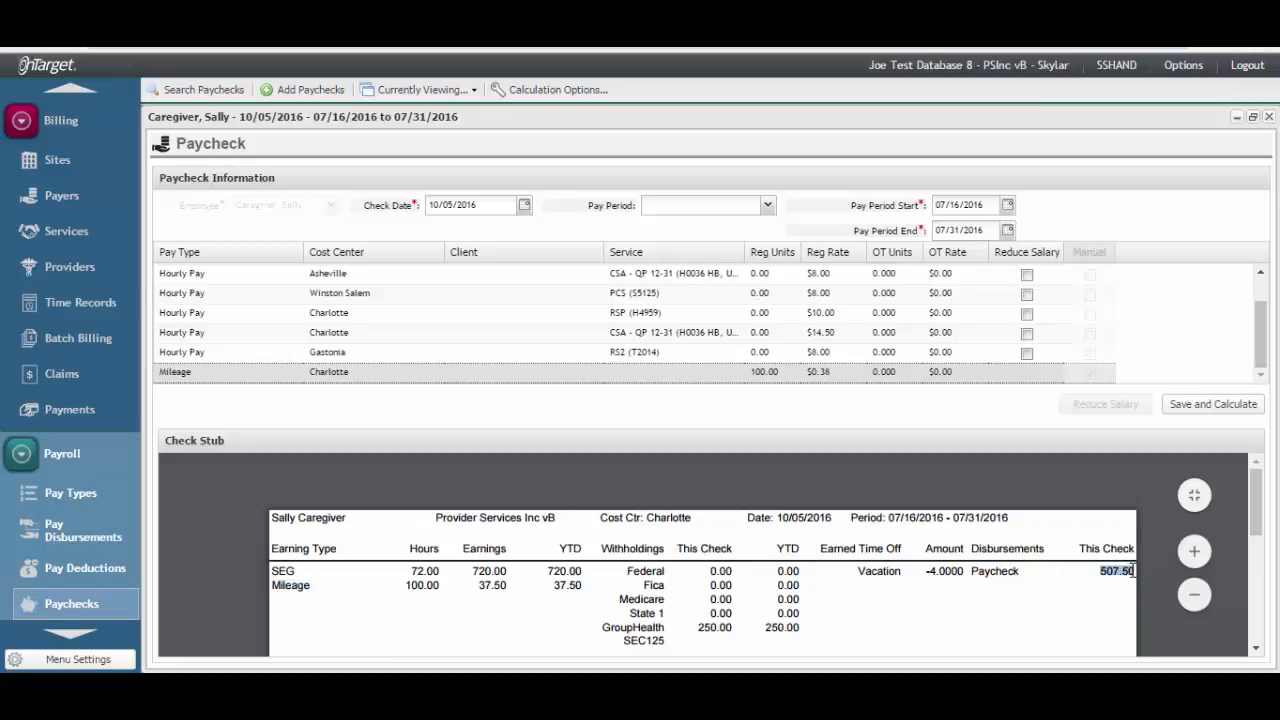
left_click(1268, 117)
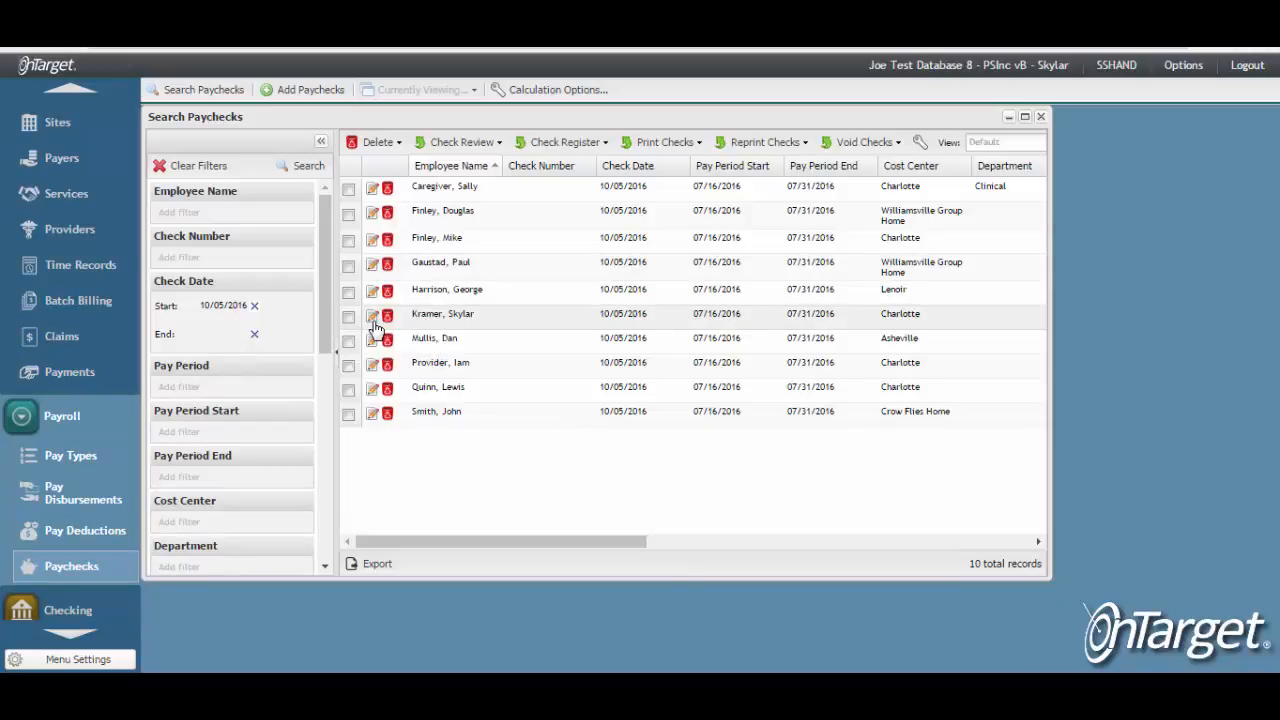
Step: In the sixth listed paycheck, reduce salary by the Gastonia Hourly and Charlotte PTO lines, recalculate, and check the stub totals before closing
left_click(372, 316)
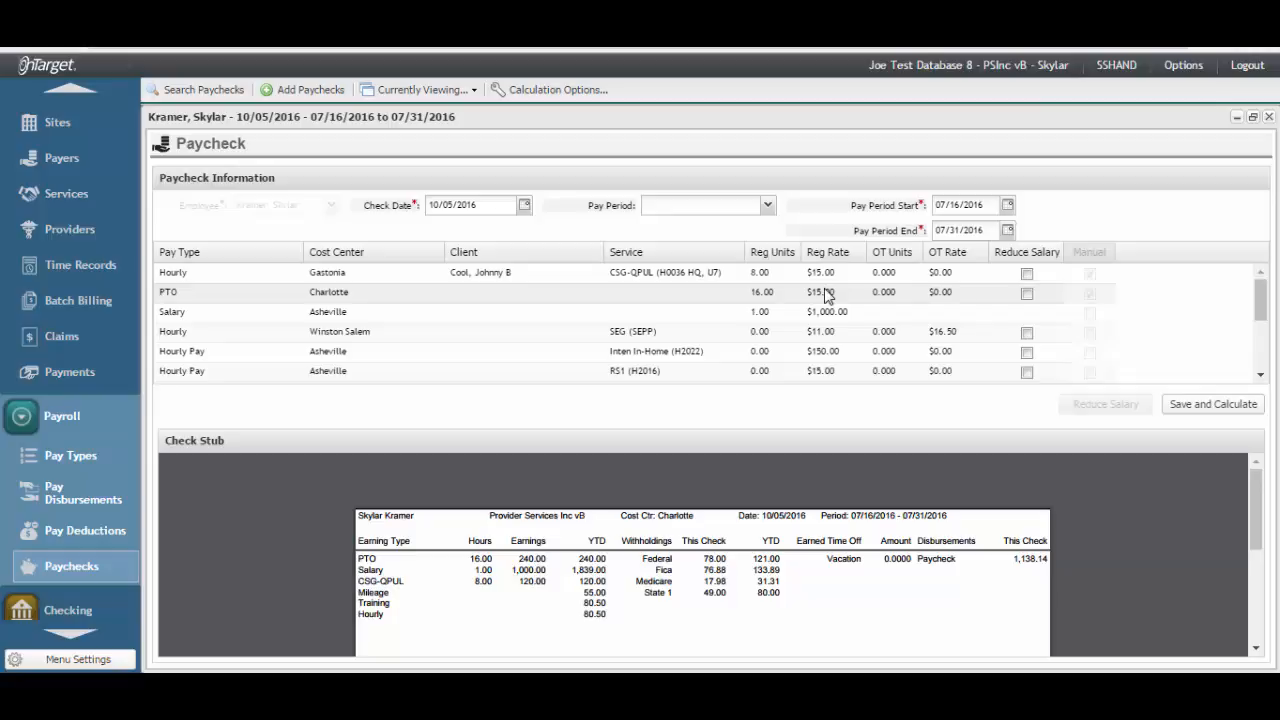
left_click(1028, 274)
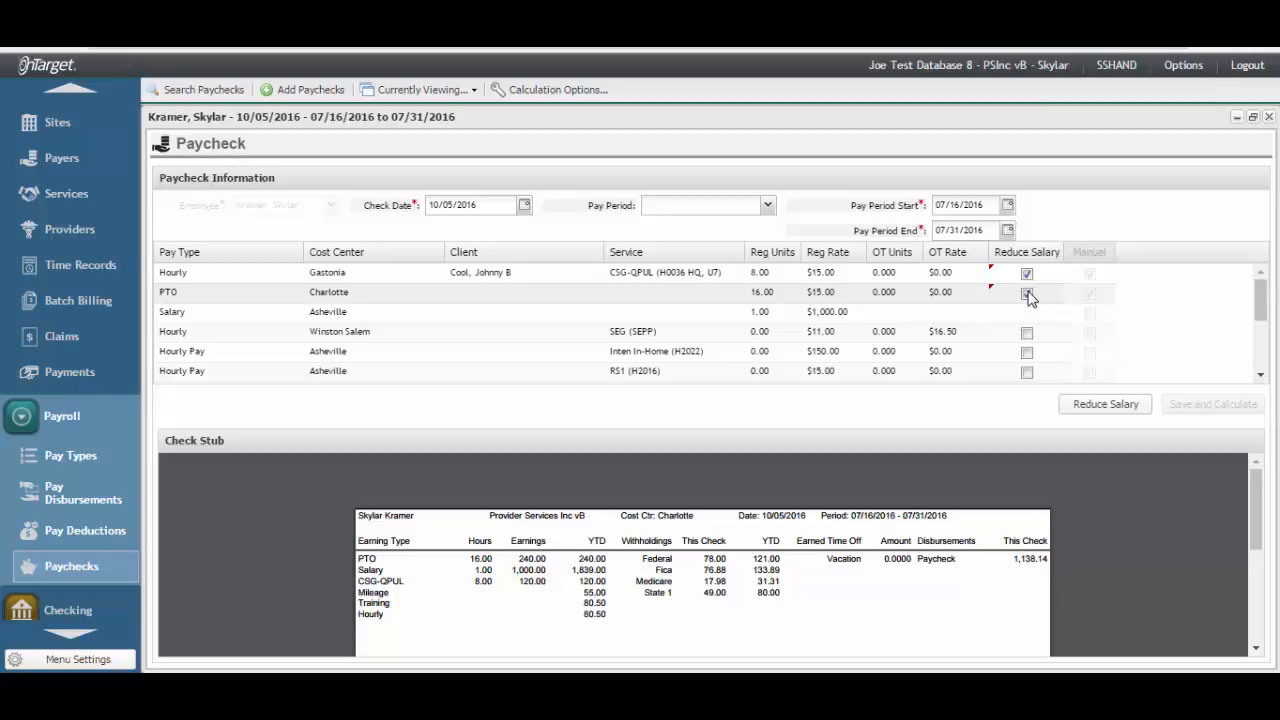
left_click(1027, 294)
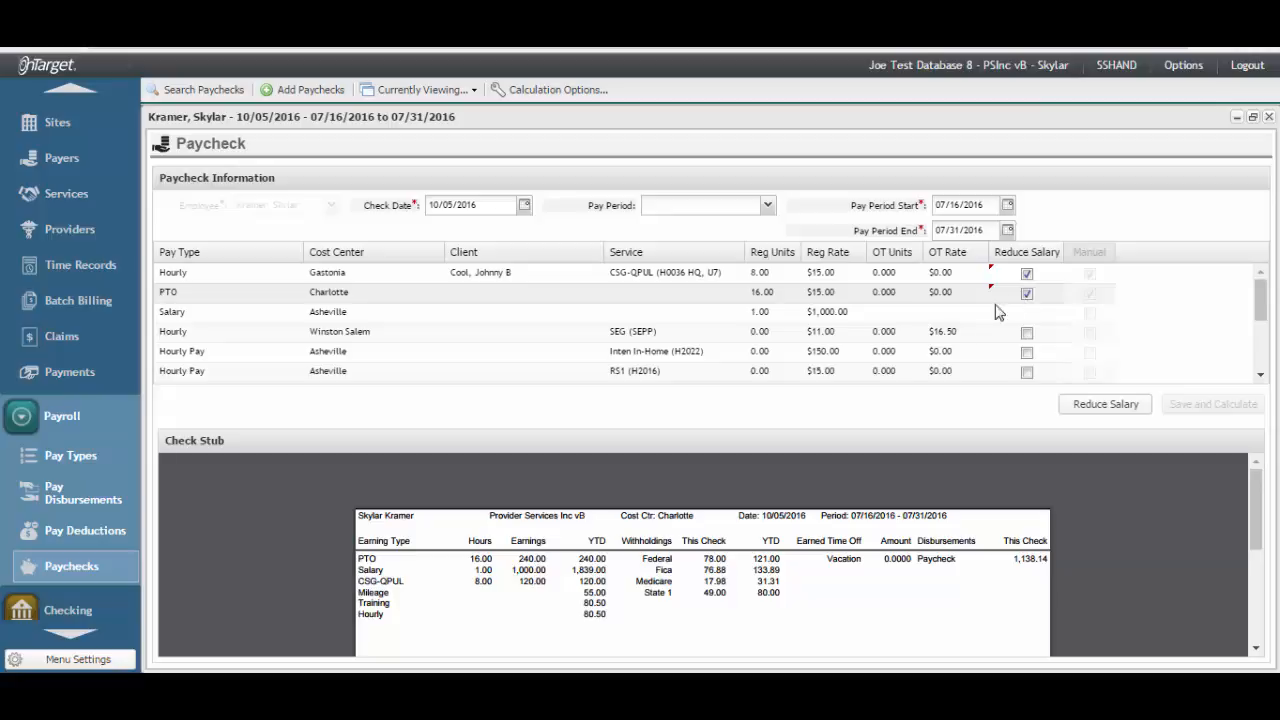
left_click(1105, 405)
mouse_move(830, 318)
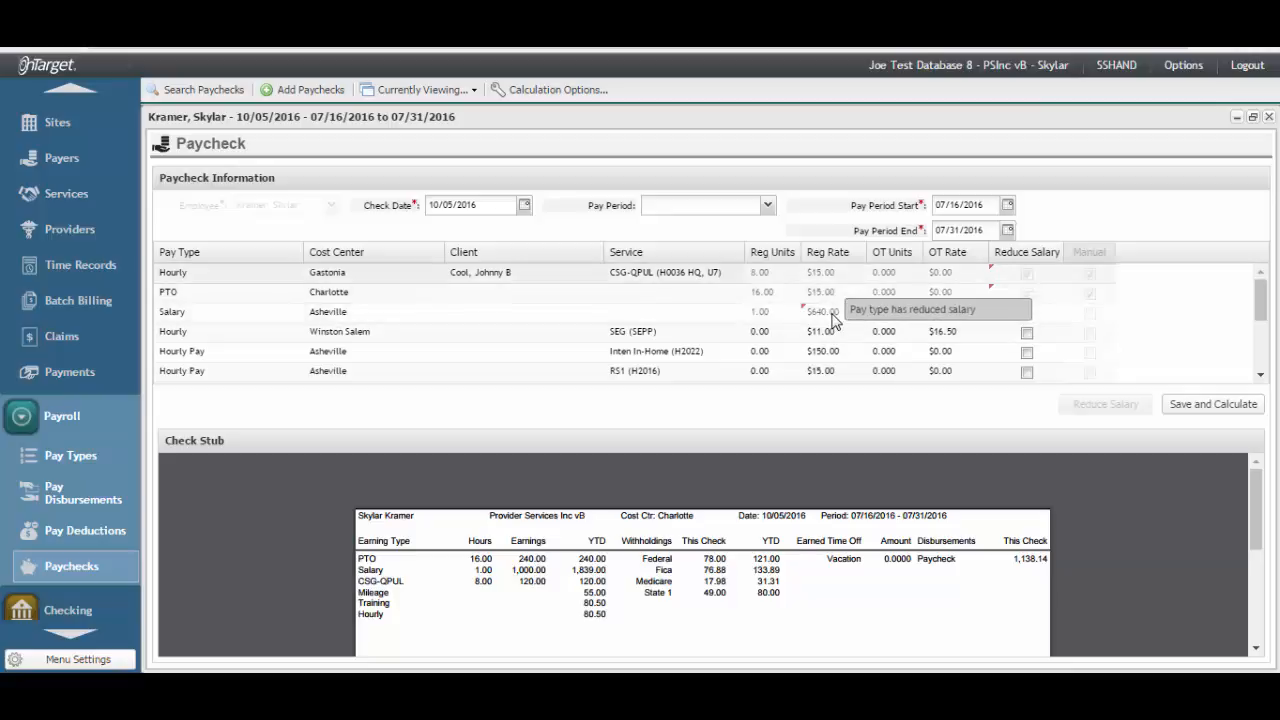
left_click(1188, 405)
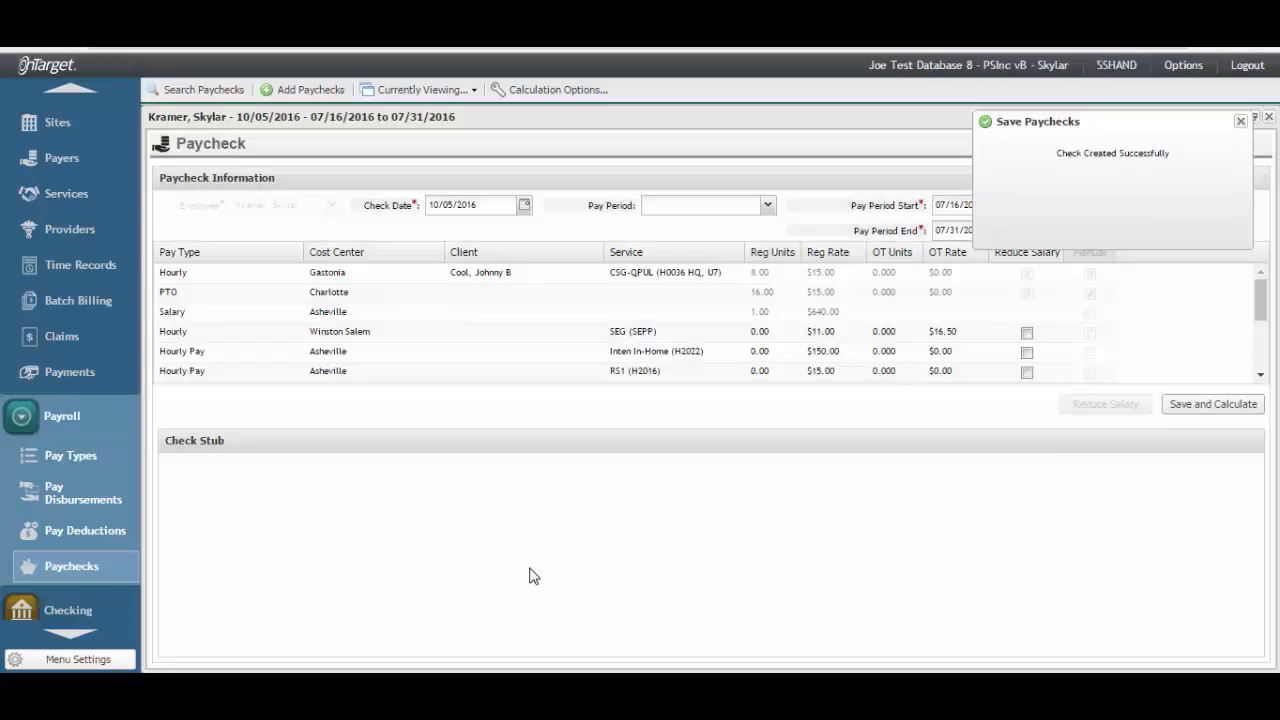
left_click_drag(1255, 533, 1254, 640)
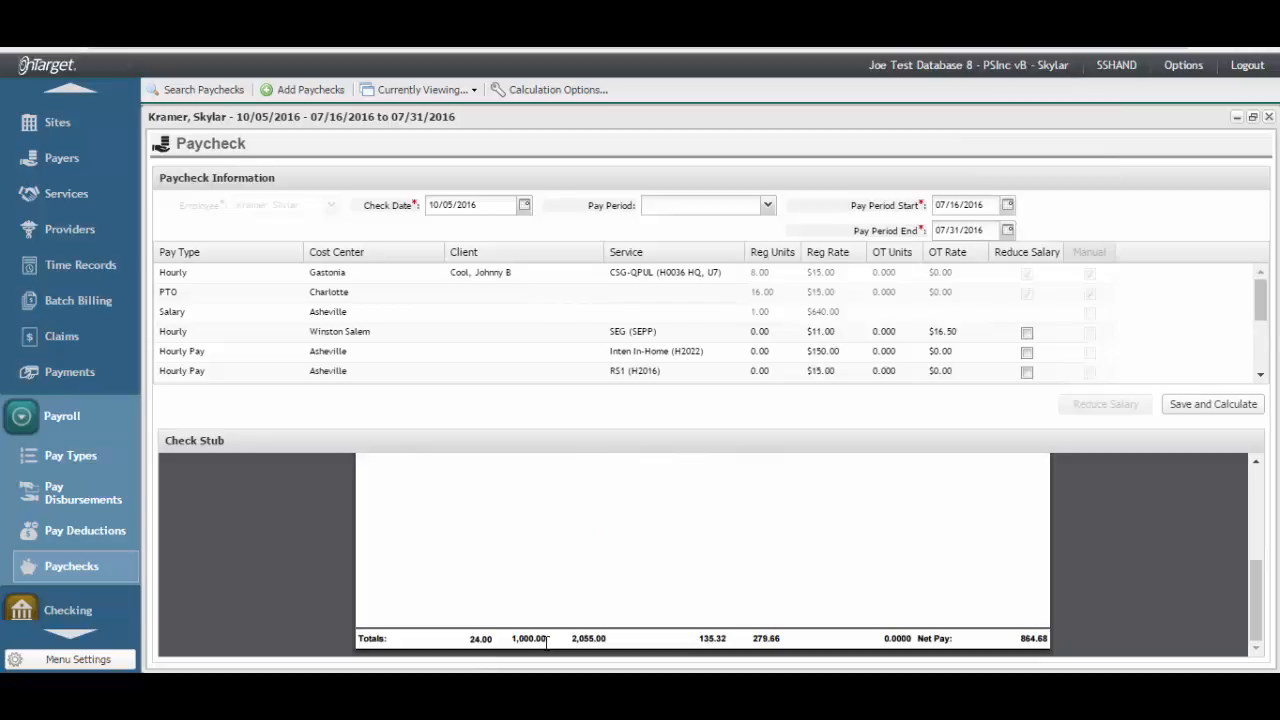
key("Escape")
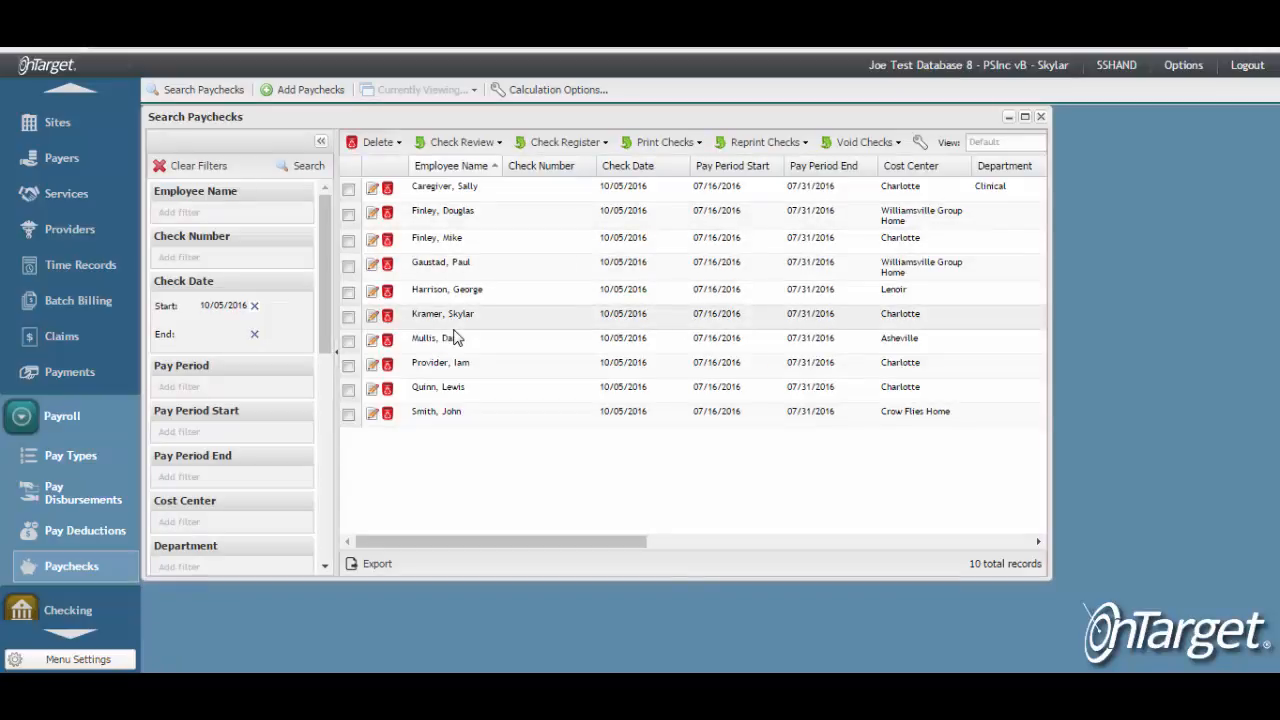
Step: Run the full Check Review report for all paychecks, examine the stubs and the pay type totals on the last page, and close it
left_click(488, 150)
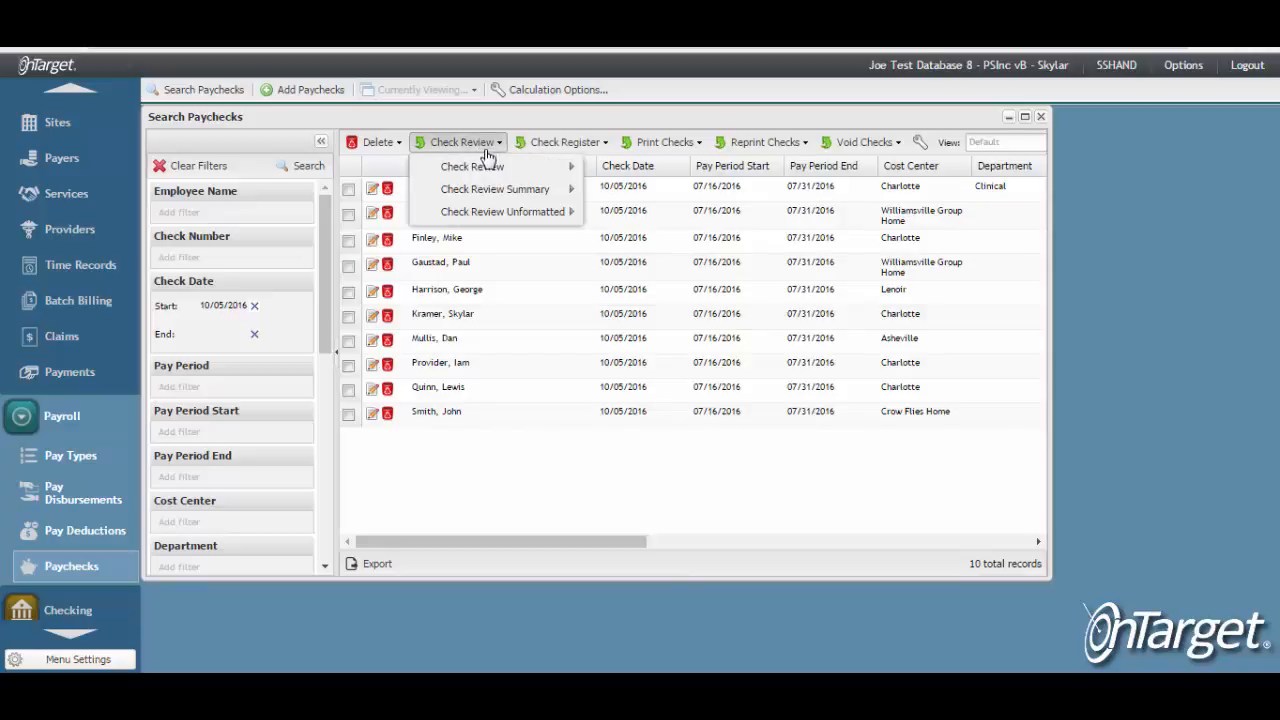
mouse_move(569, 172)
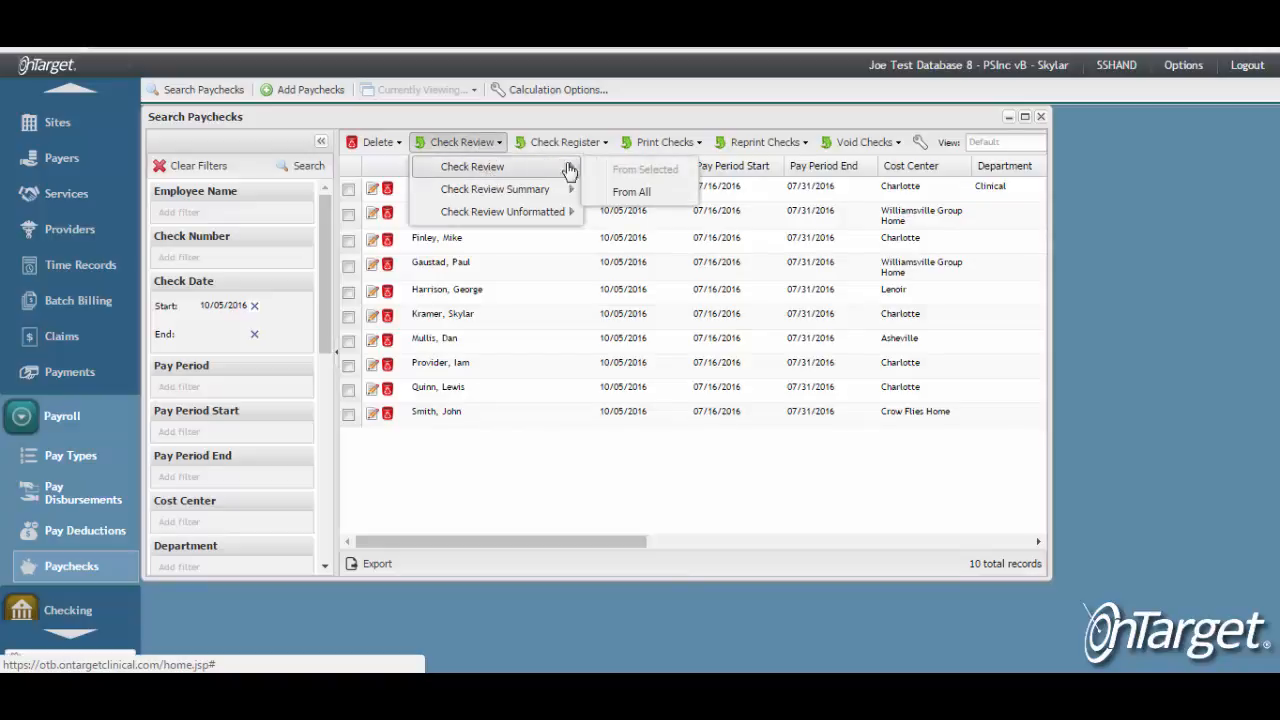
left_click(632, 192)
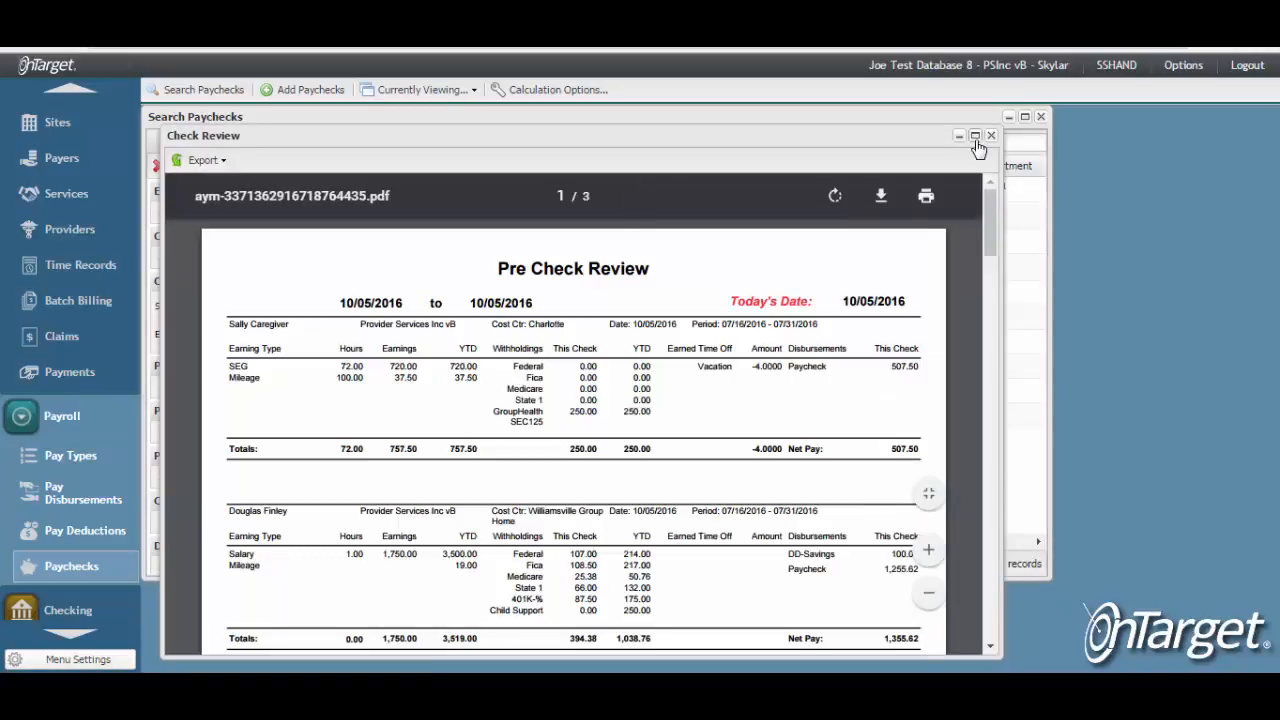
left_click(975, 135)
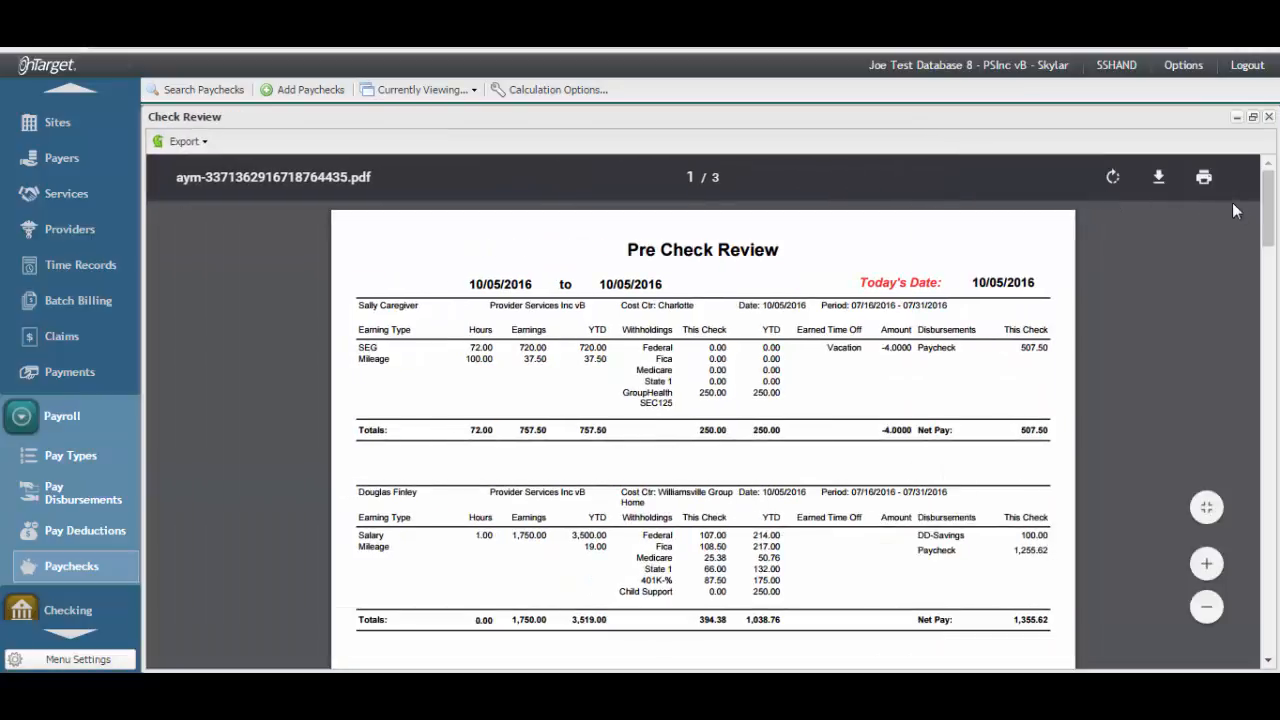
left_click_drag(1267, 222, 1263, 548)
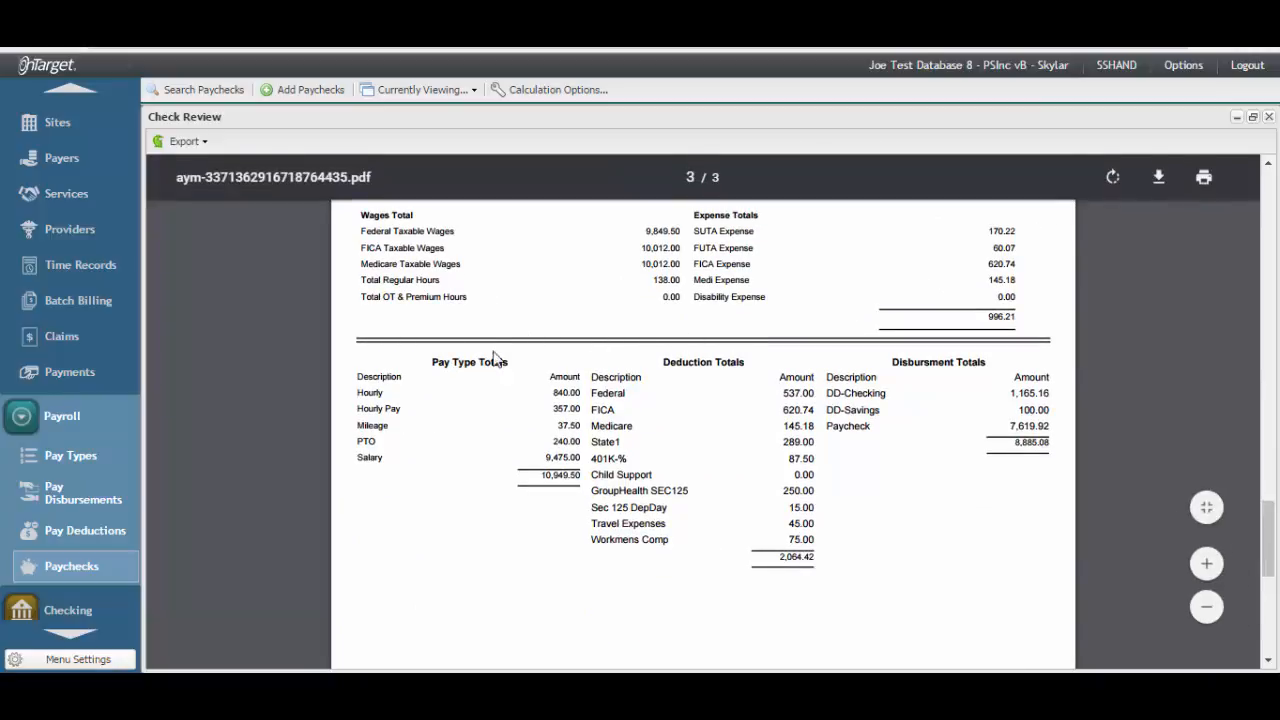
left_click_drag(537, 482, 584, 481)
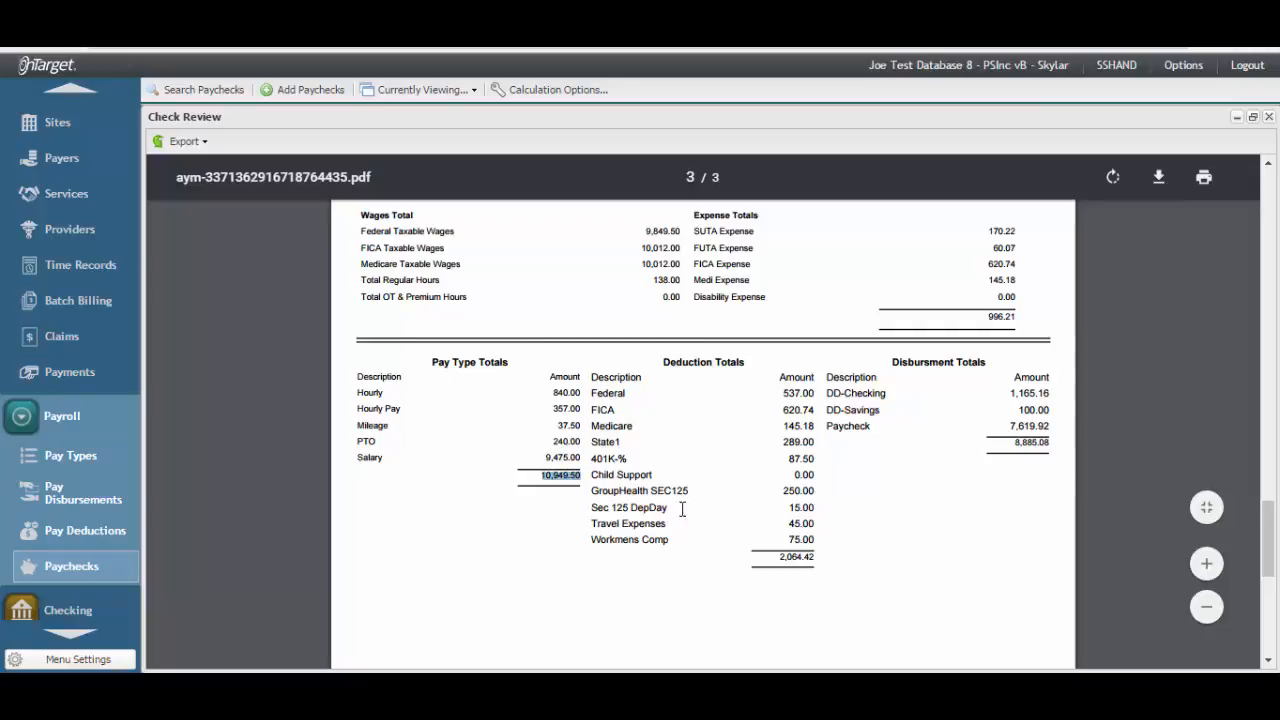
left_click(1268, 116)
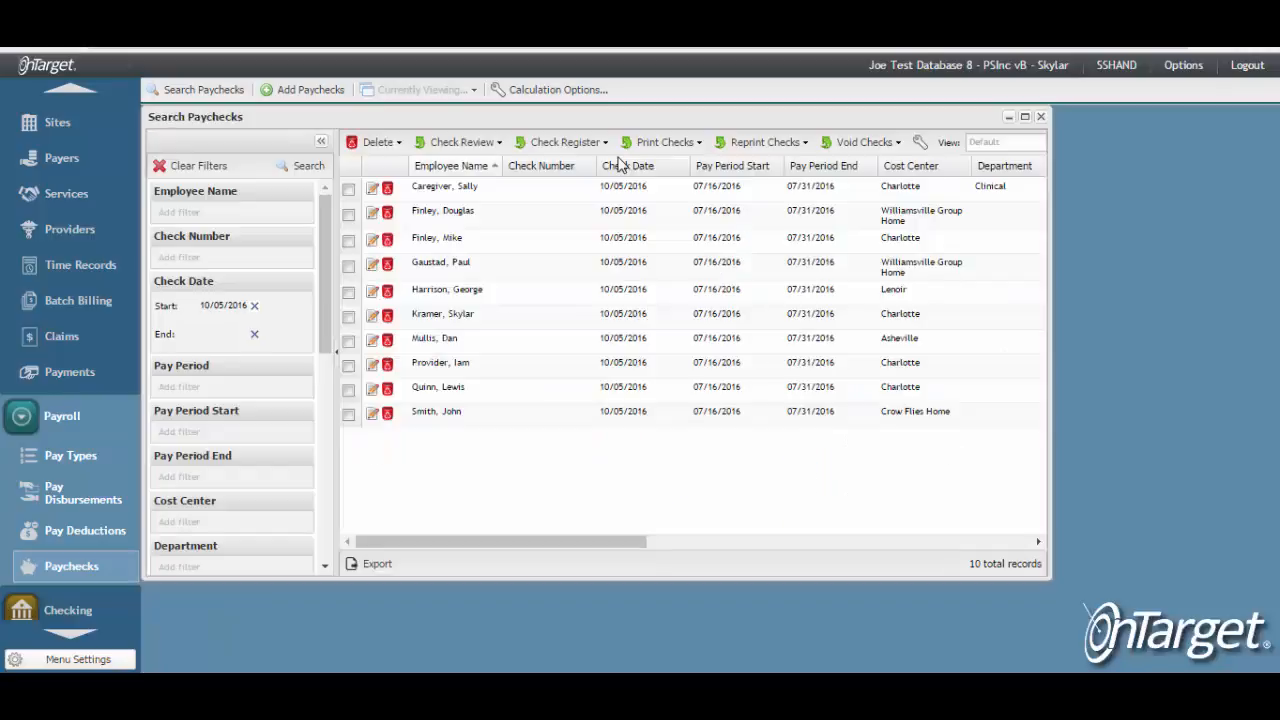
Step: Run the Check Review Summary for all paychecks, examine the grand, pay type, deduction and disbursement totals, and close it
left_click(458, 142)
mouse_move(466, 193)
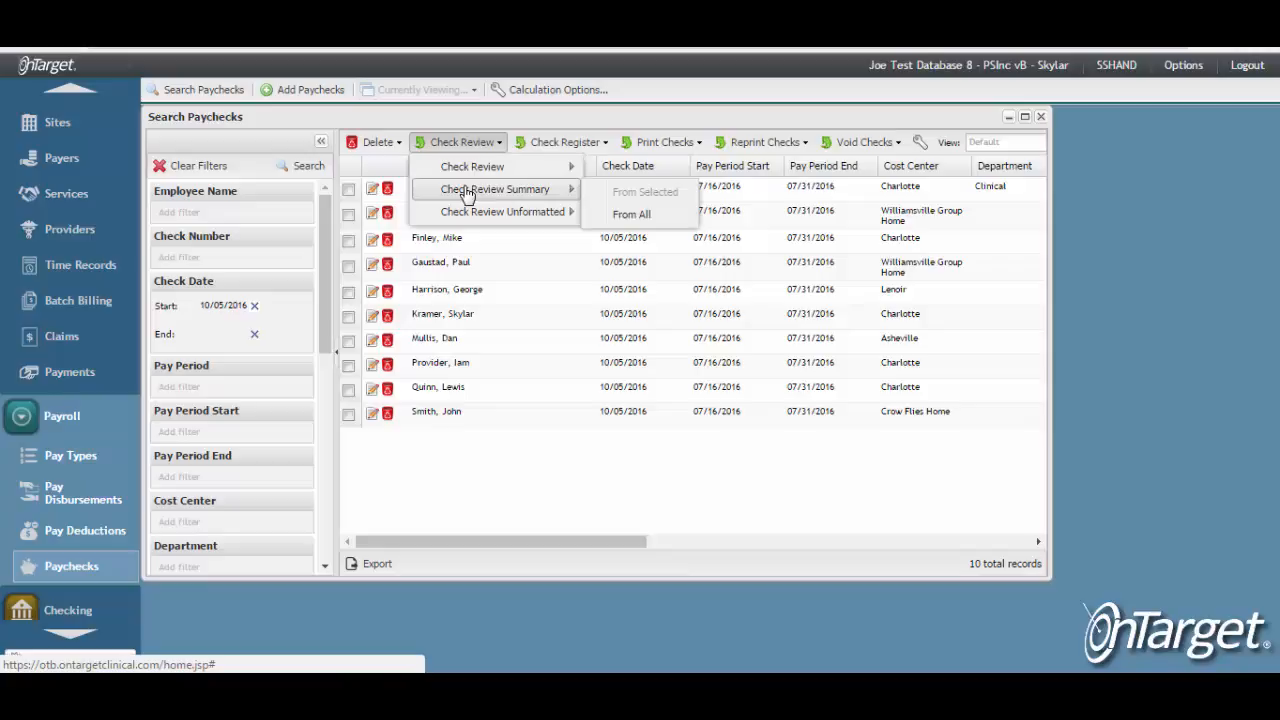
left_click(657, 220)
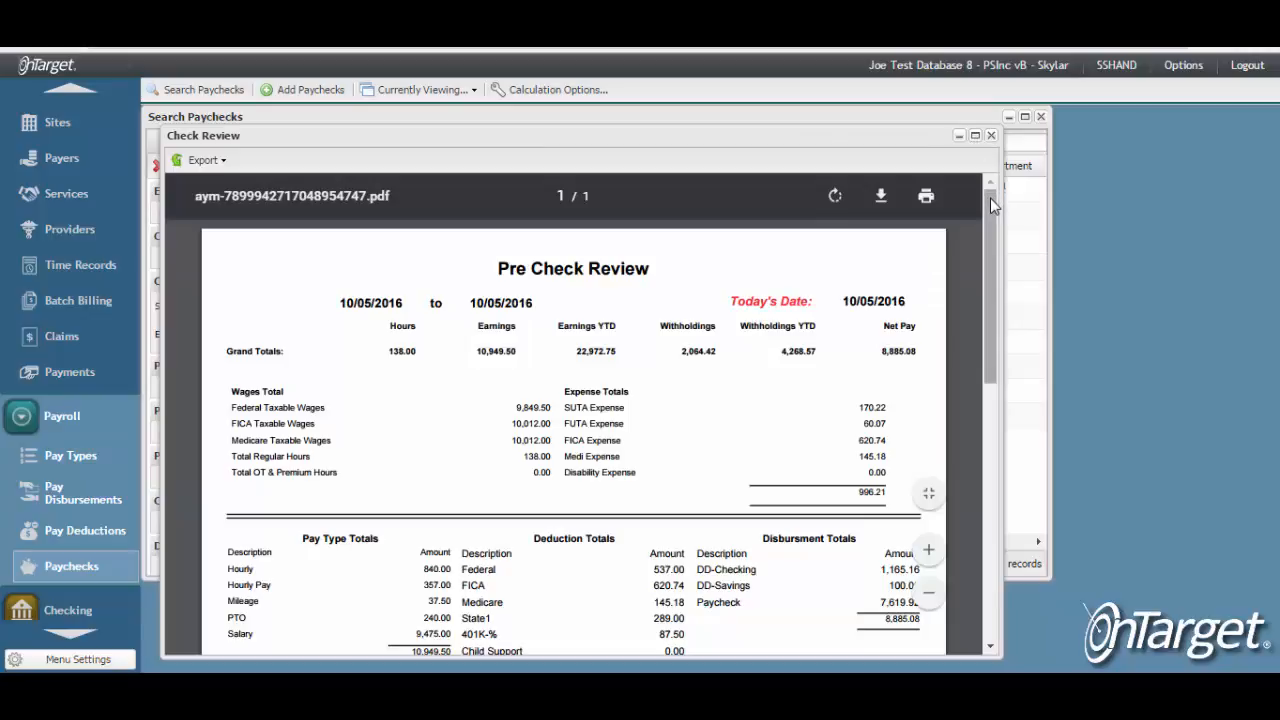
left_click_drag(990, 198, 974, 288)
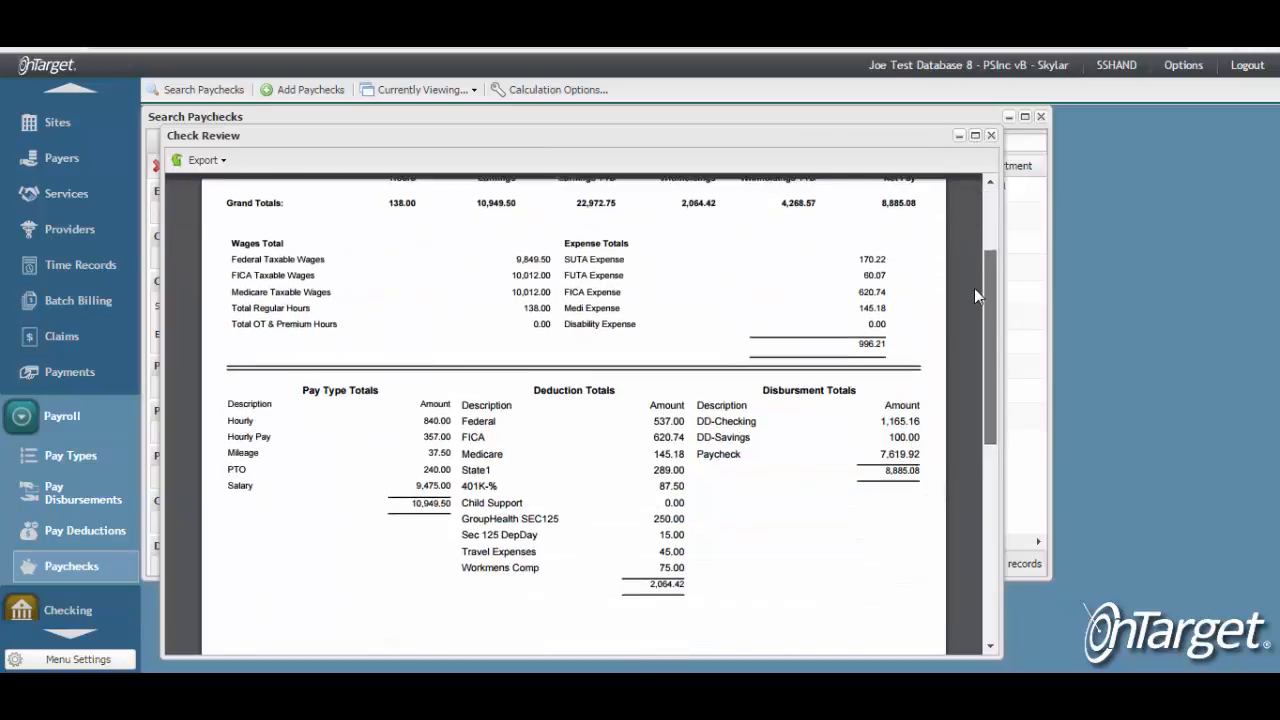
left_click(991, 137)
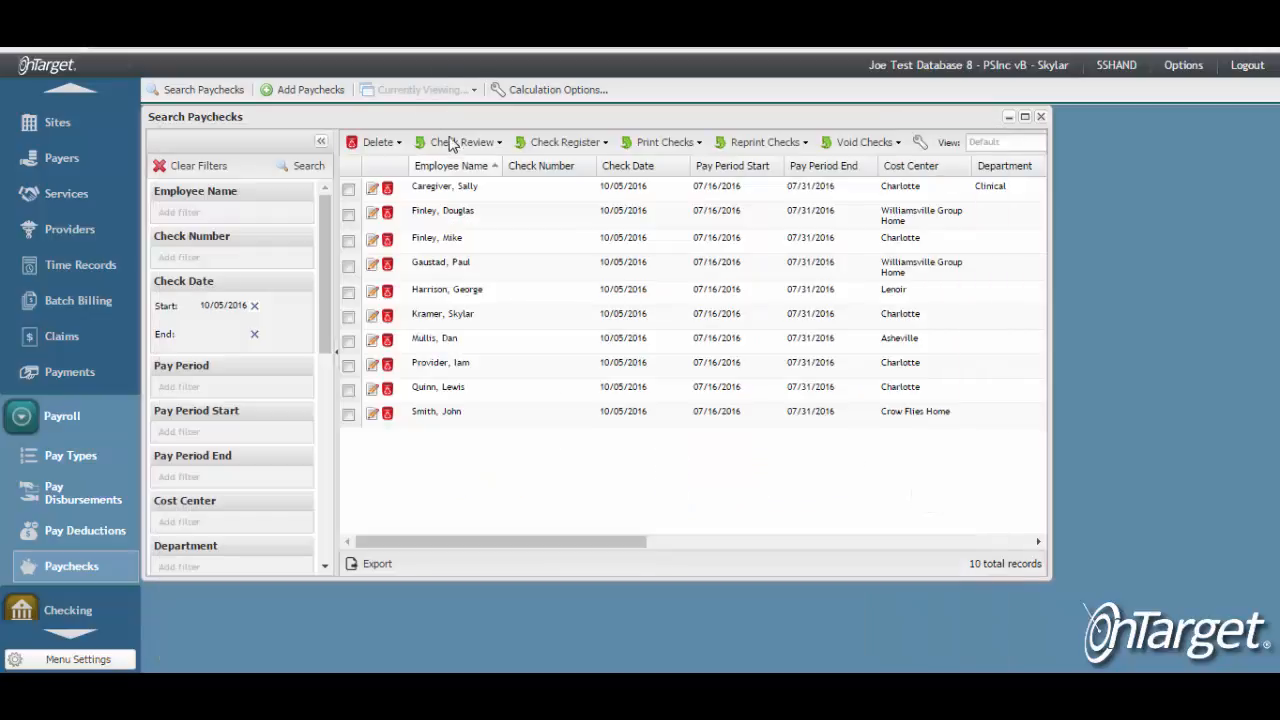
Step: Run the Check Review Unformatted report for all paychecks, examine the units by cost center and pay type, and close it
left_click(452, 141)
mouse_move(490, 214)
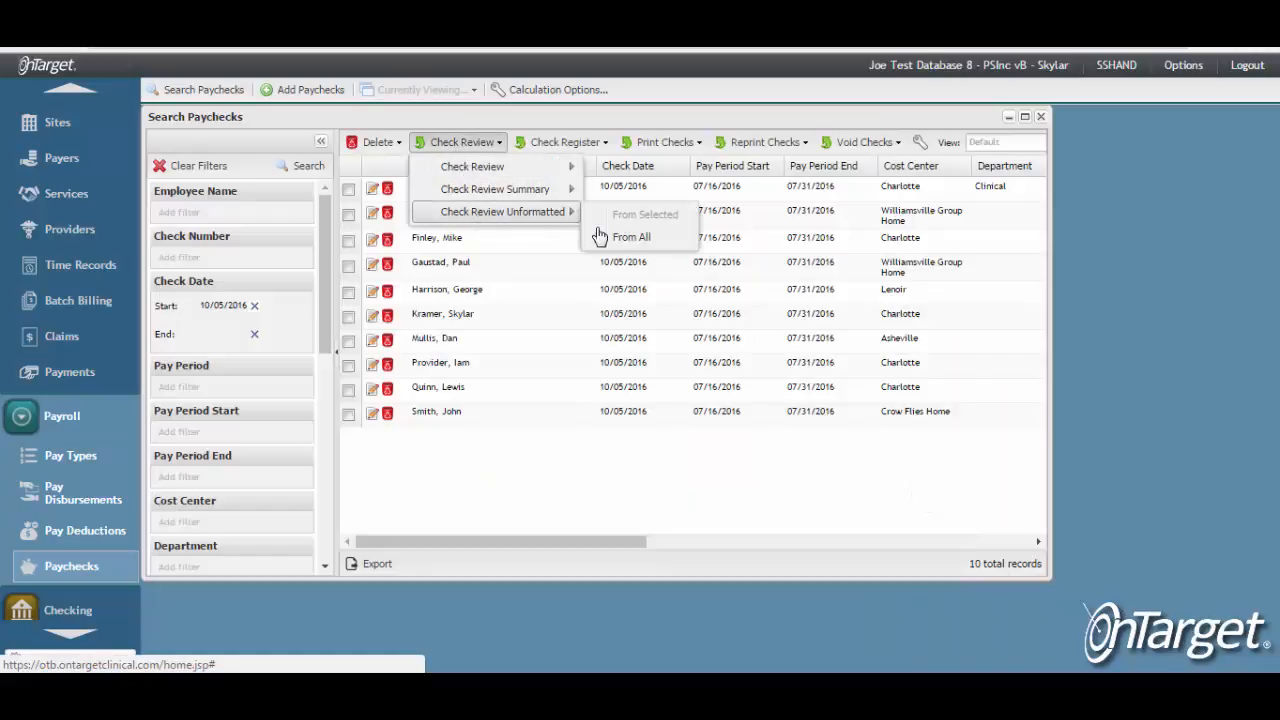
left_click(631, 238)
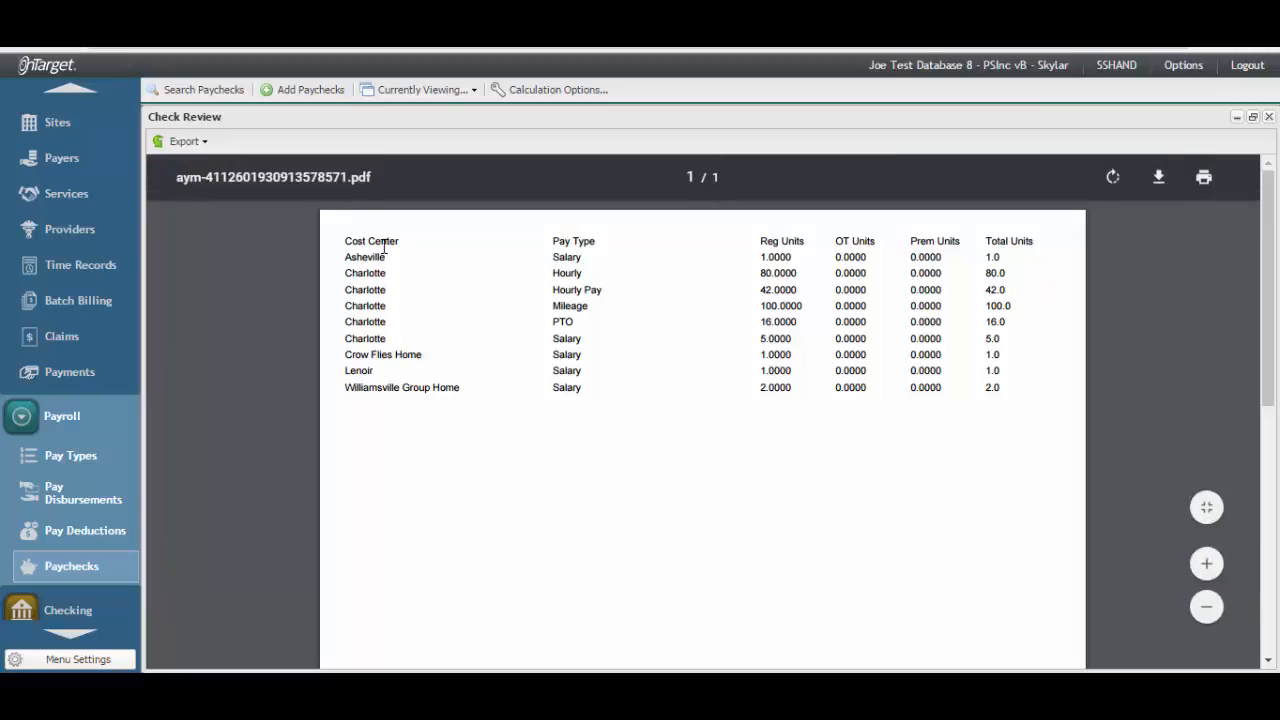
left_click_drag(1266, 333, 1268, 342)
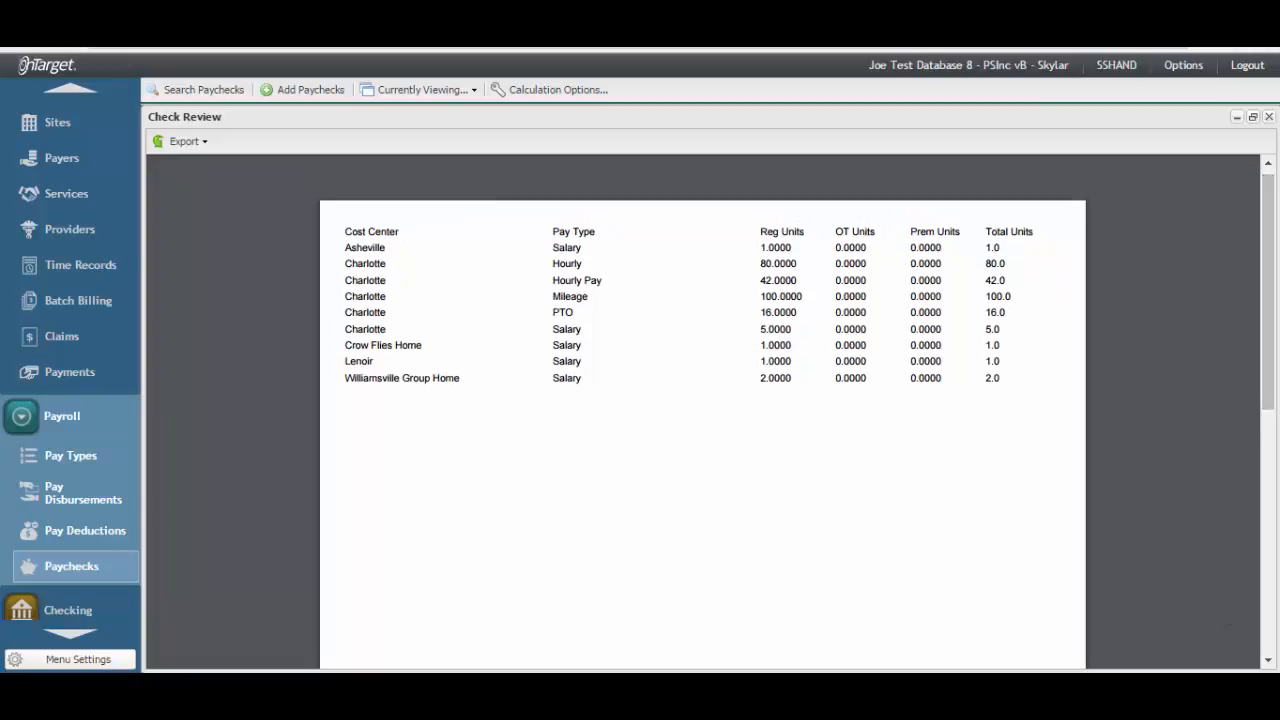
left_click(1269, 117)
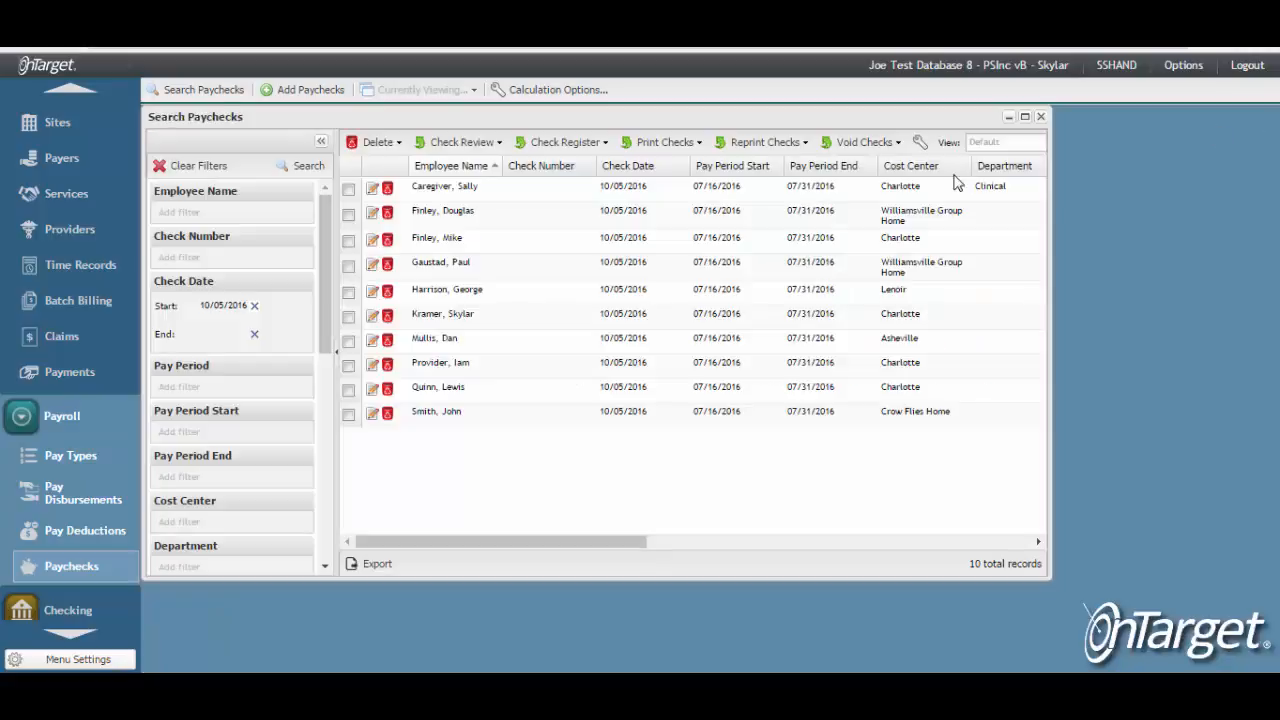
Step: Select the second, fifth and seventh listed paychecks and look at the check review choices for selected records without running a report
left_click(348, 214)
left_click(348, 292)
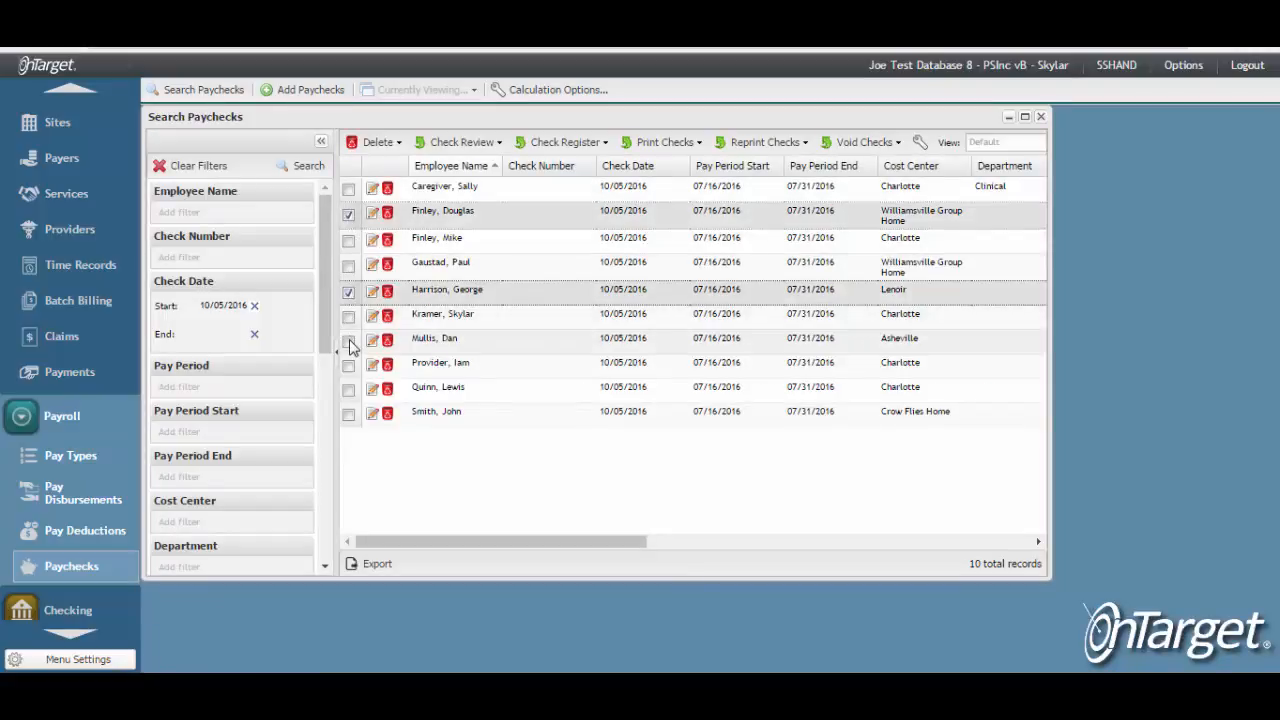
left_click(348, 341)
left_click(491, 144)
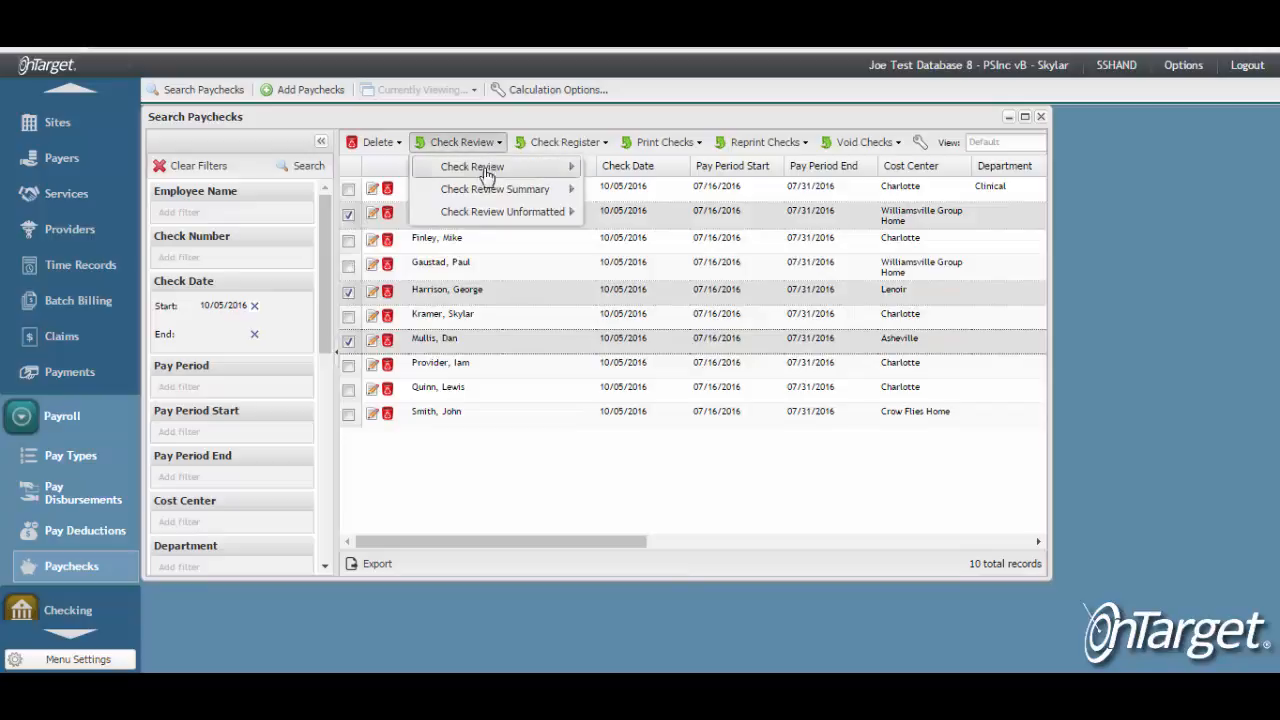
mouse_move(487, 168)
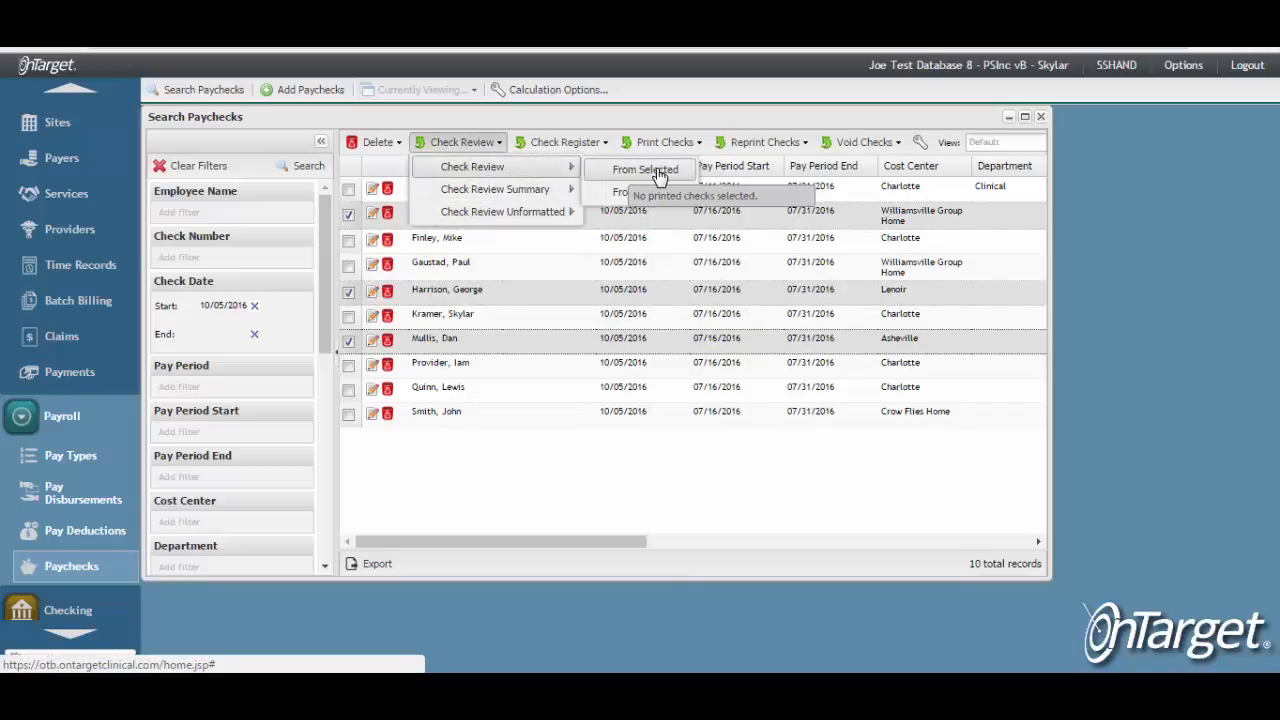
mouse_move(557, 191)
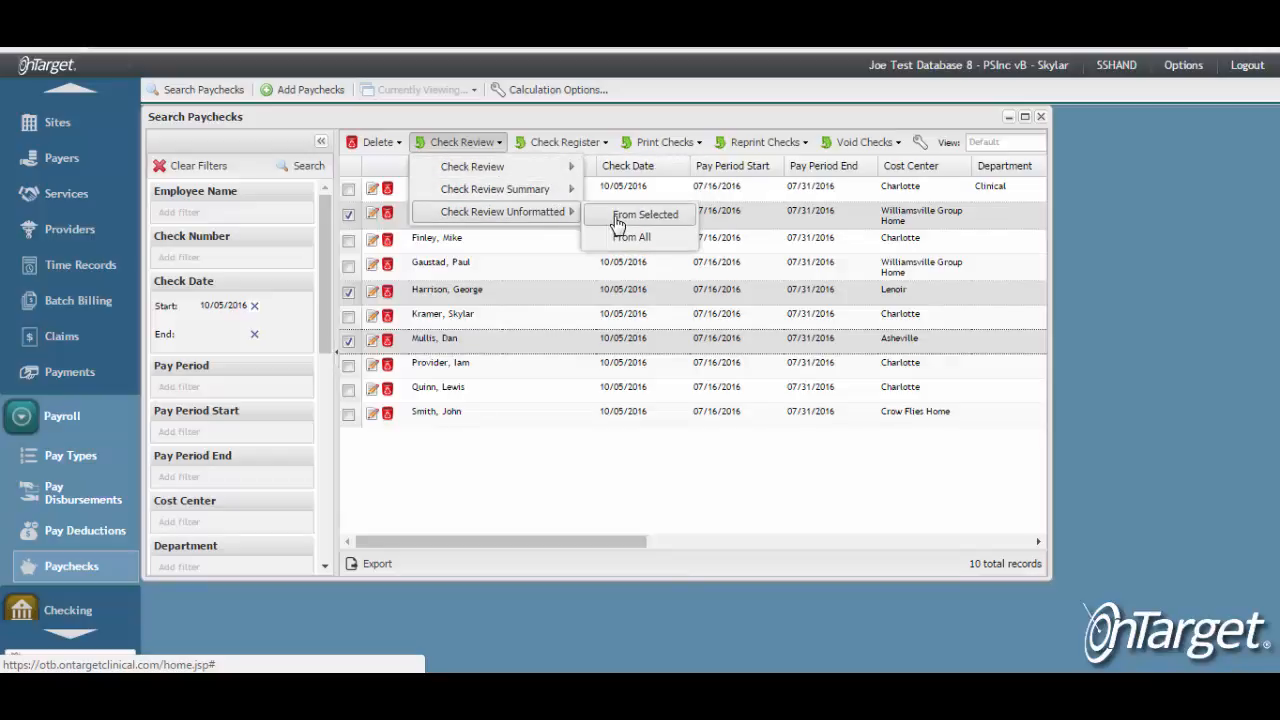
left_click(510, 491)
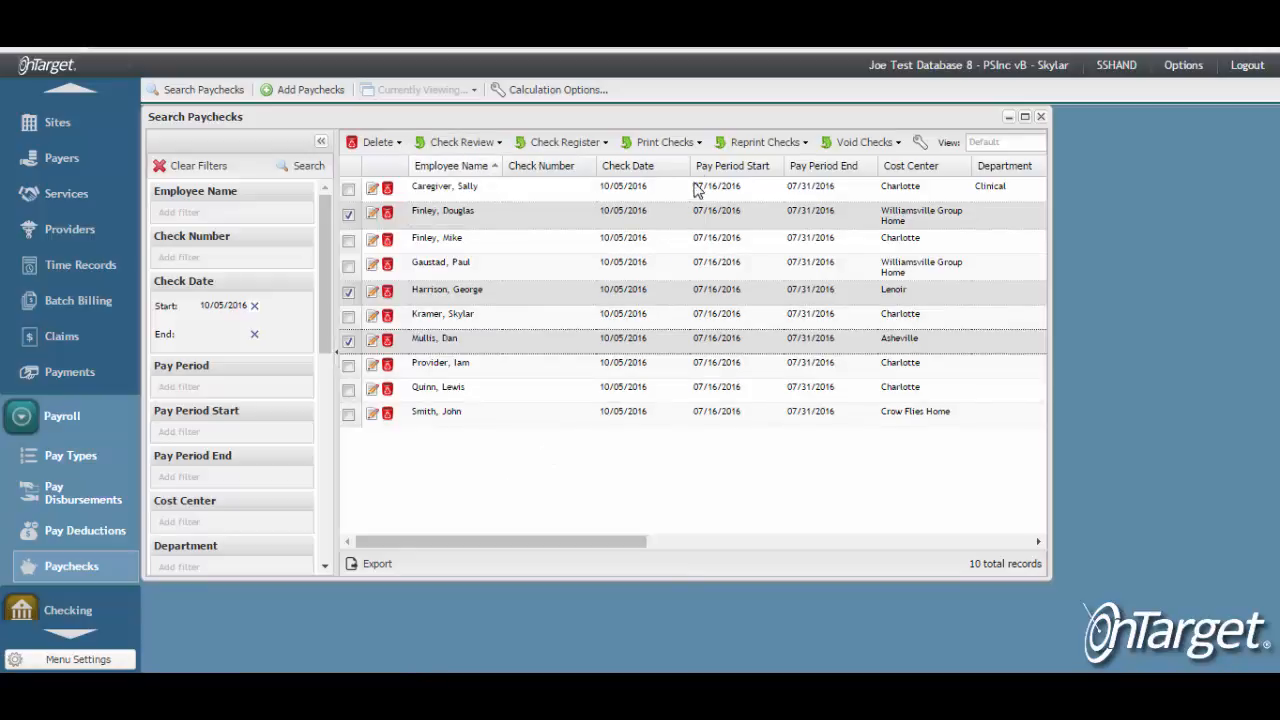
Step: Filter the paychecks to the Check disbursement and look at the check printing choices without printing
left_click(690, 143)
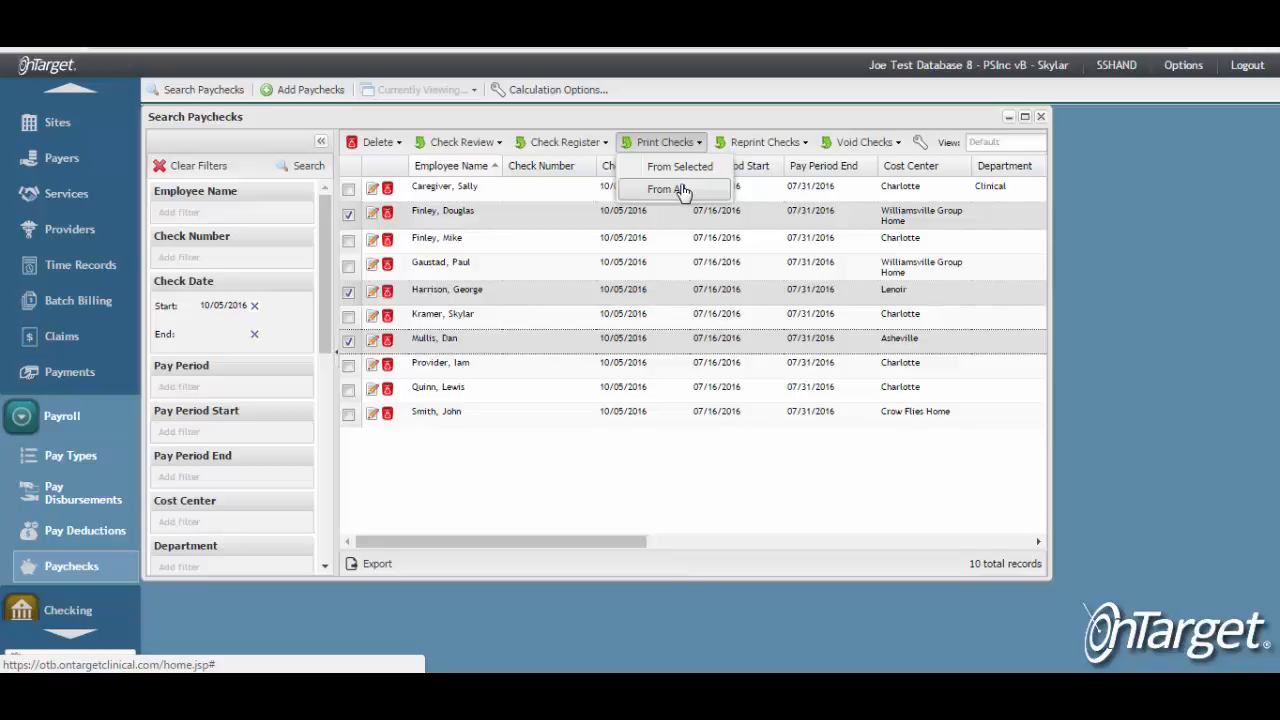
scroll(200, 566, "down", 5)
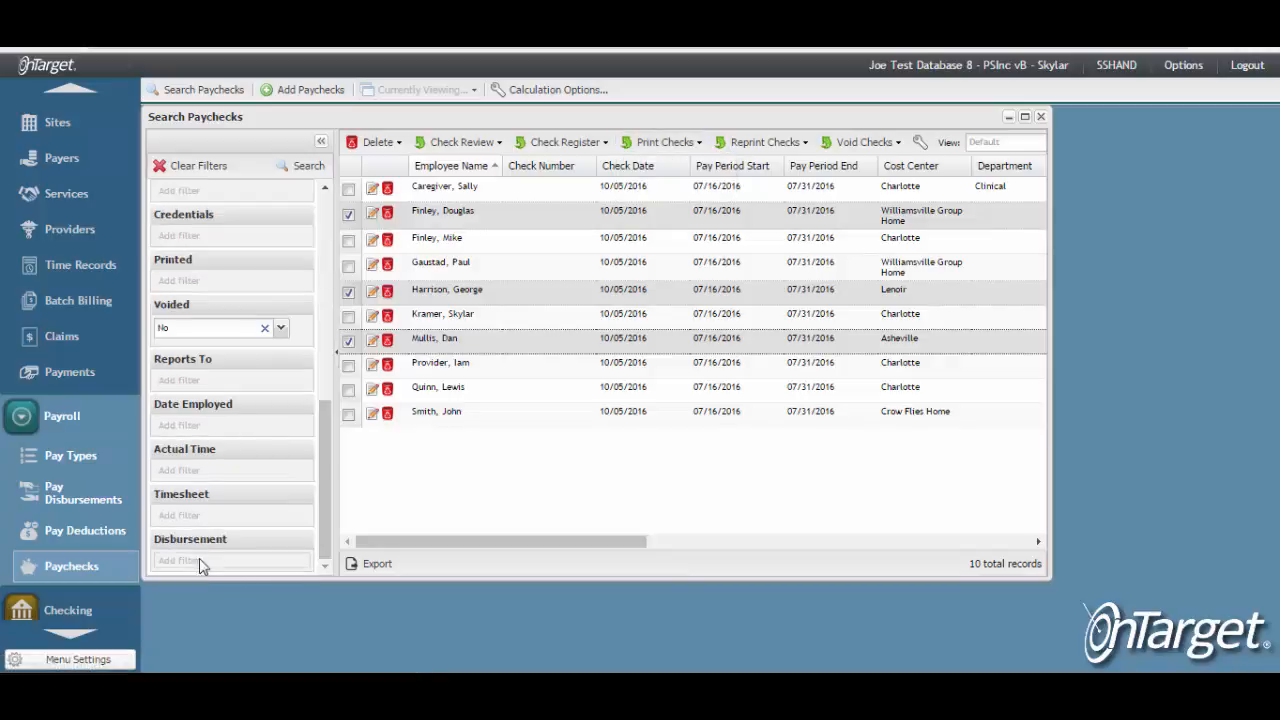
left_click(290, 562)
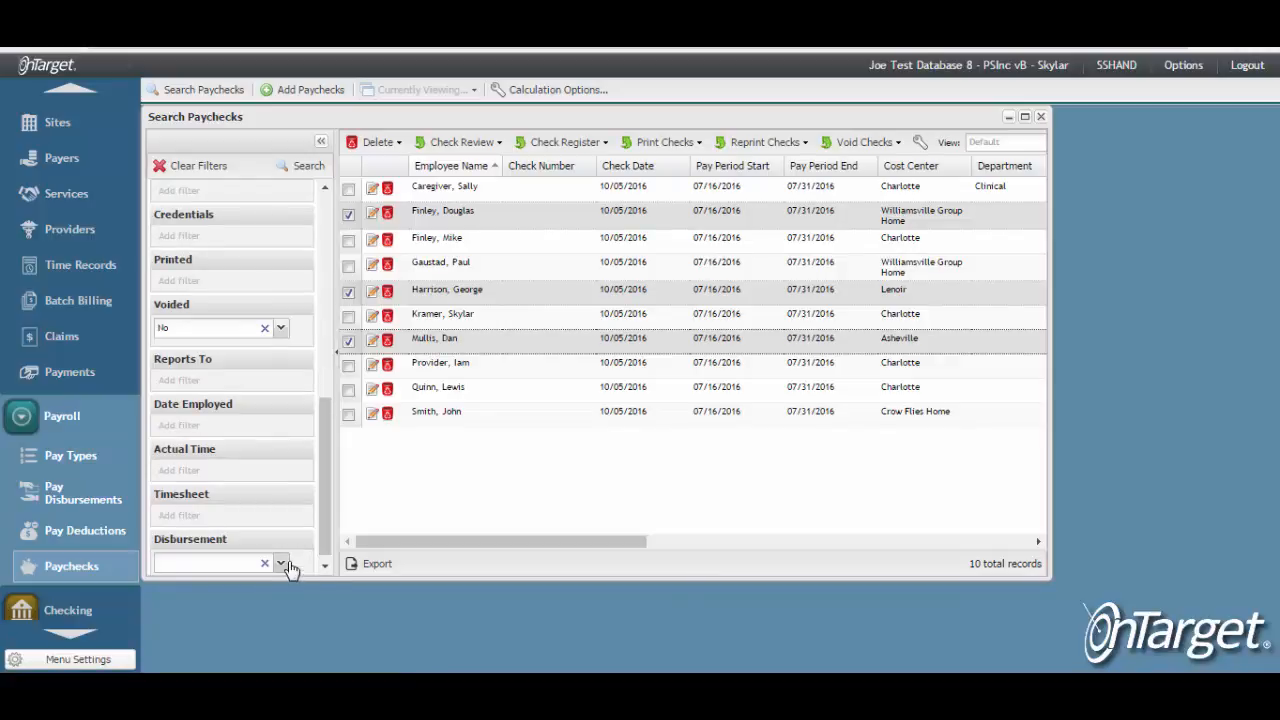
left_click(281, 563)
left_click(240, 582)
left_click(311, 167)
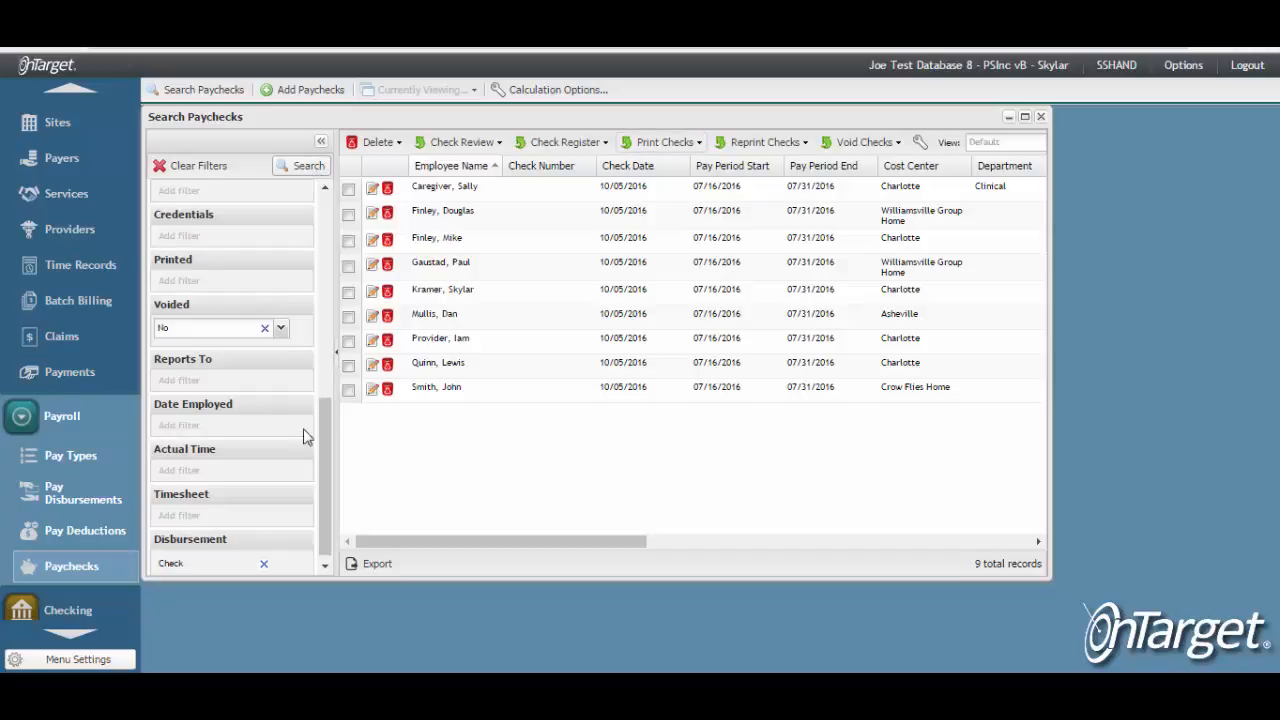
left_click_drag(325, 474, 328, 537)
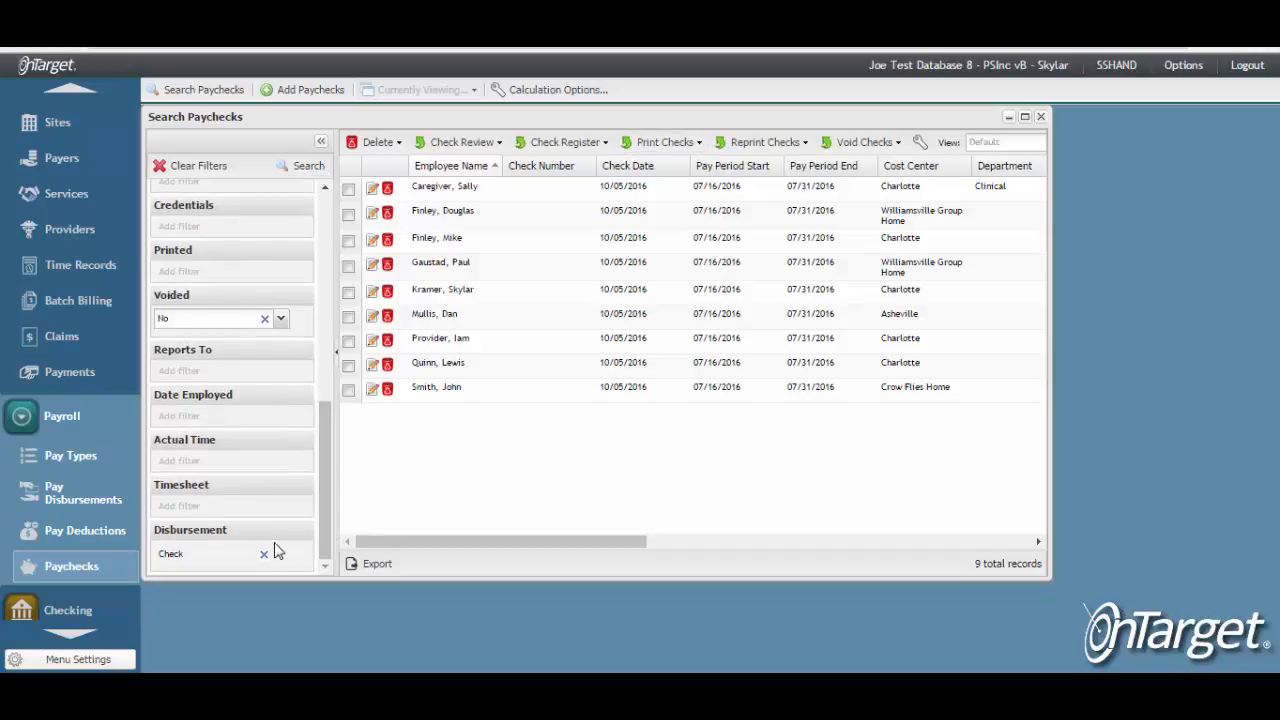
left_click(656, 145)
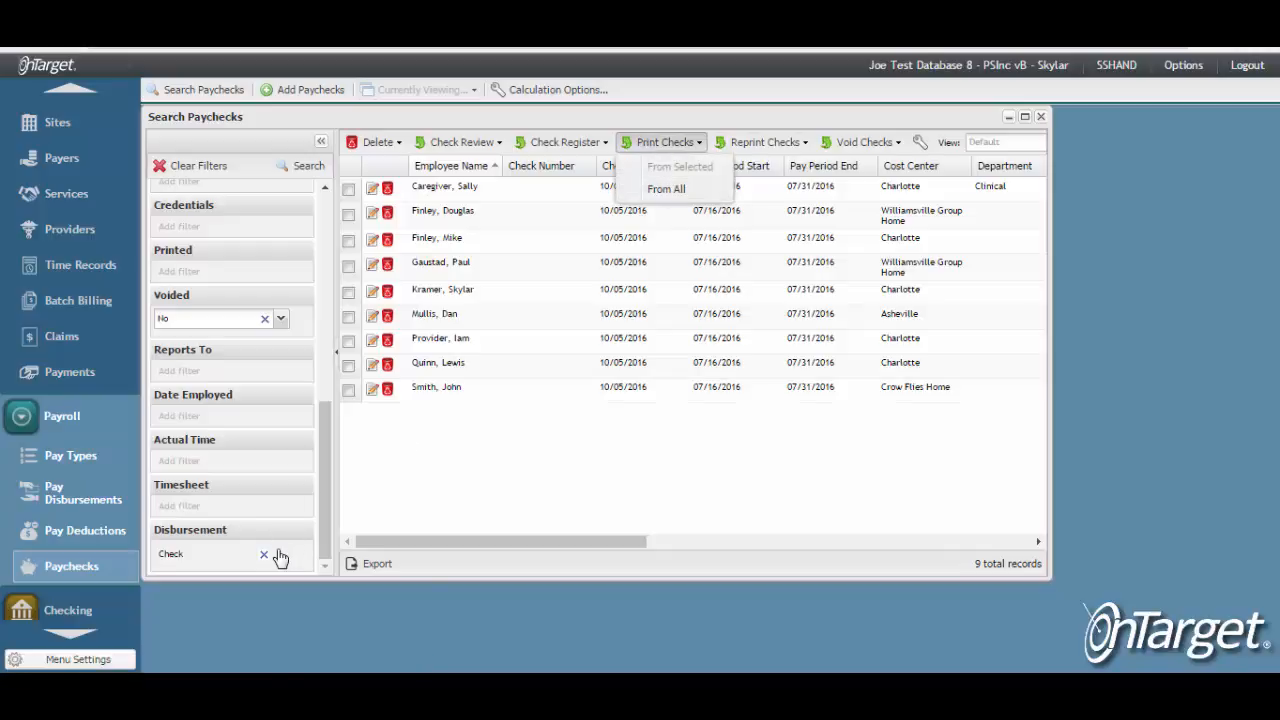
Step: Filter the paychecks to the Direct Deposit disbursement and look at the check printing choices without printing
left_click(280, 555)
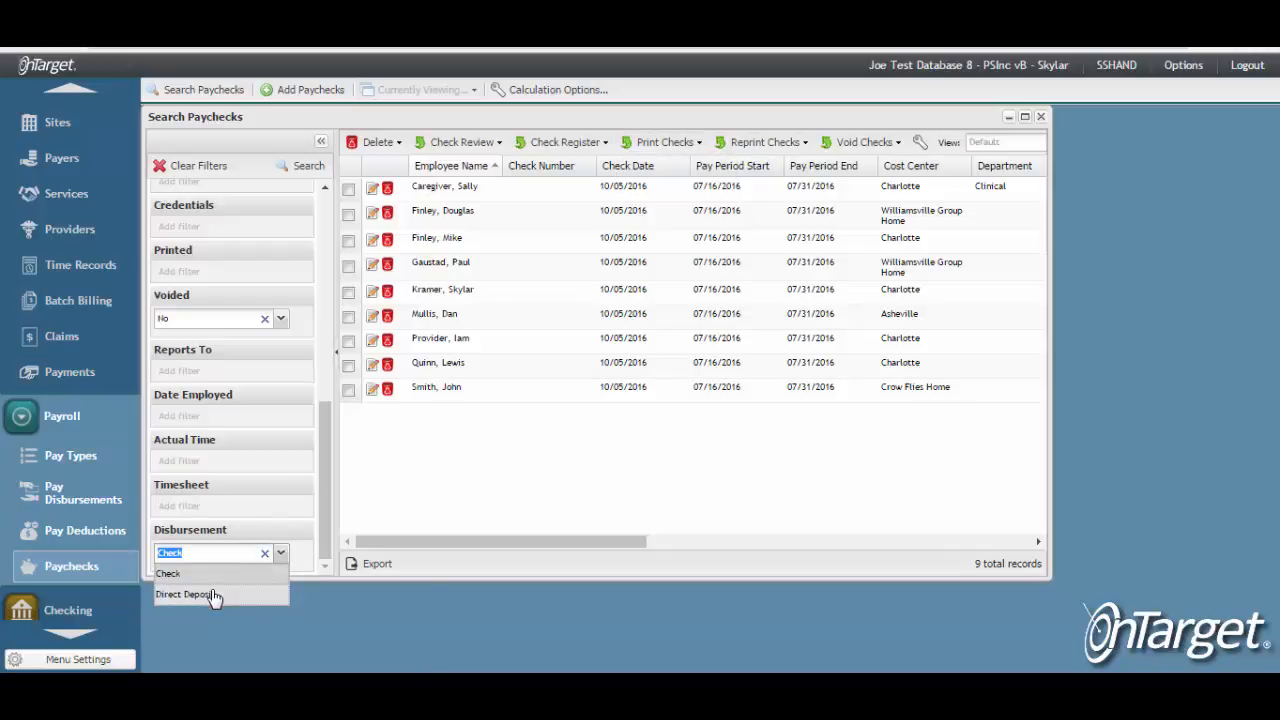
left_click(214, 594)
left_click(300, 167)
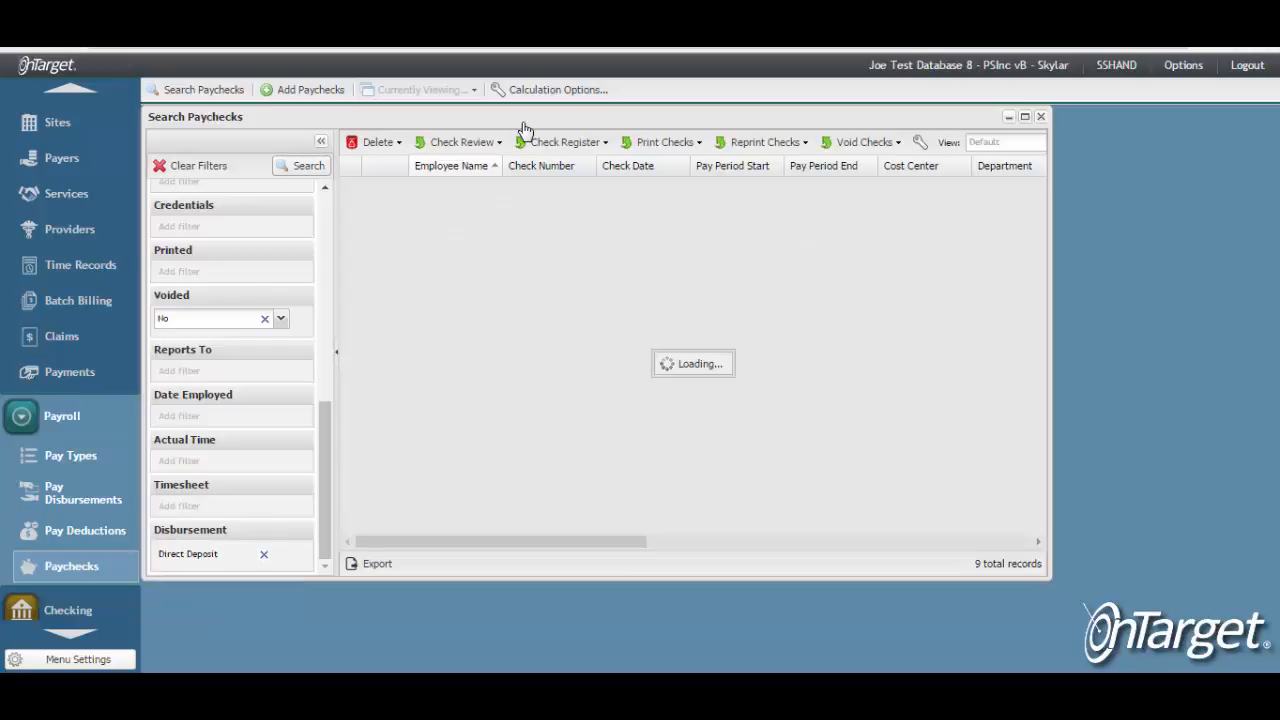
left_click(648, 146)
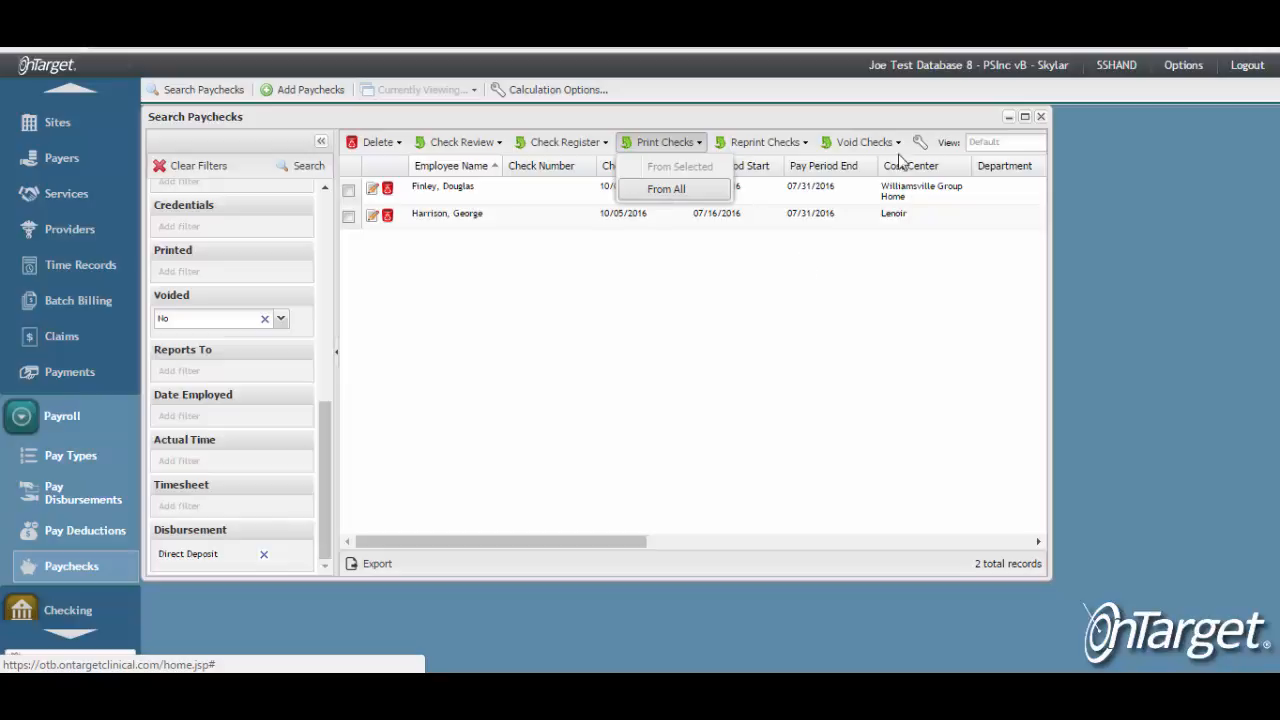
left_click(1150, 77)
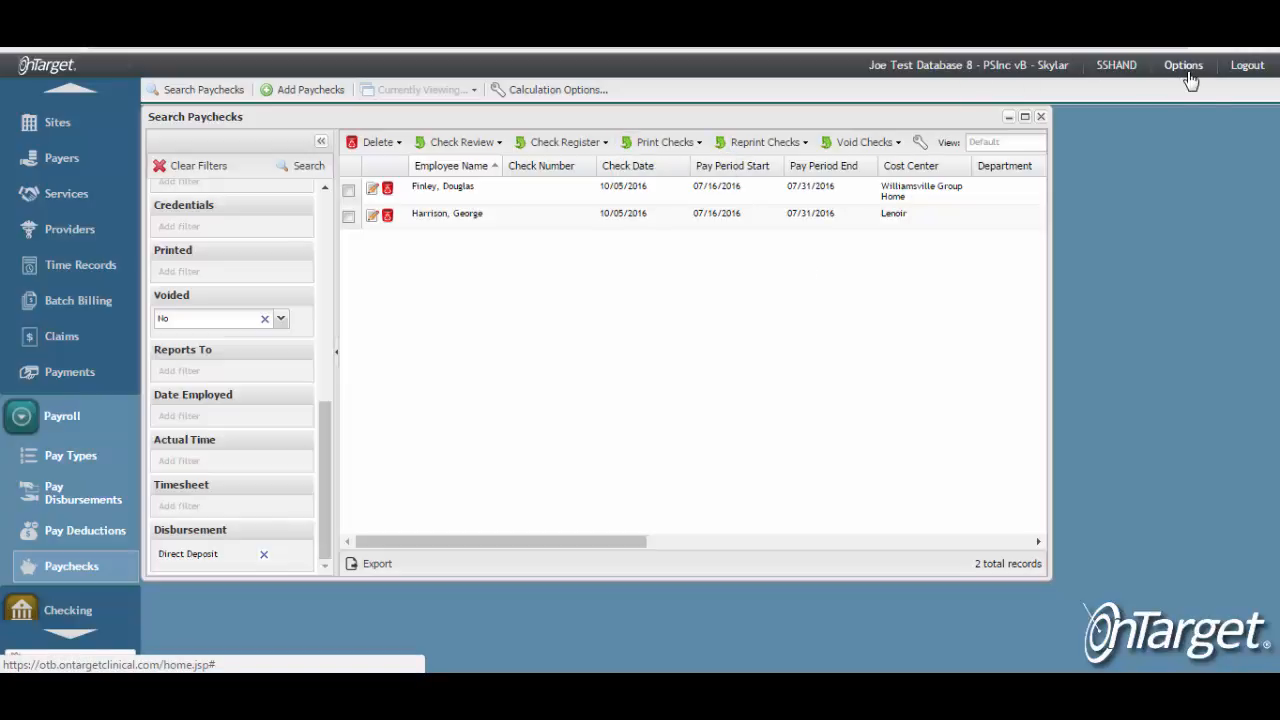
Step: Open the Contact Support request form
left_click(1189, 74)
mouse_move(1137, 243)
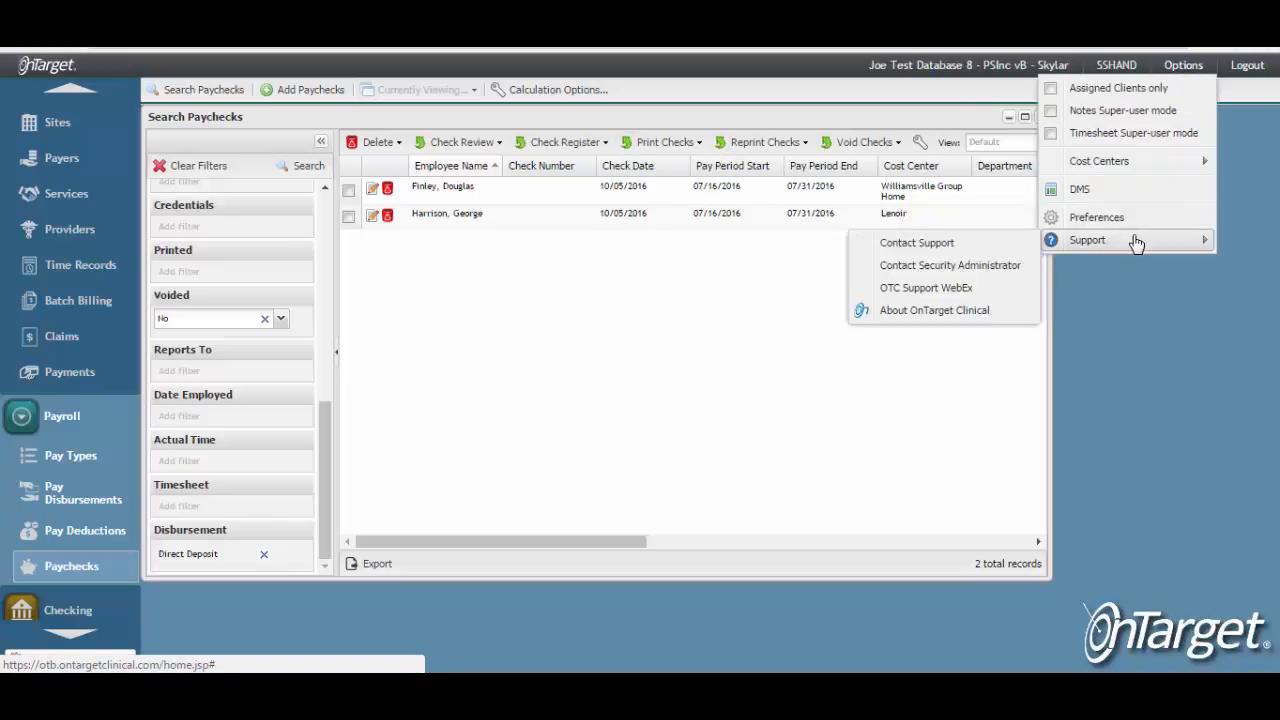
left_click(977, 245)
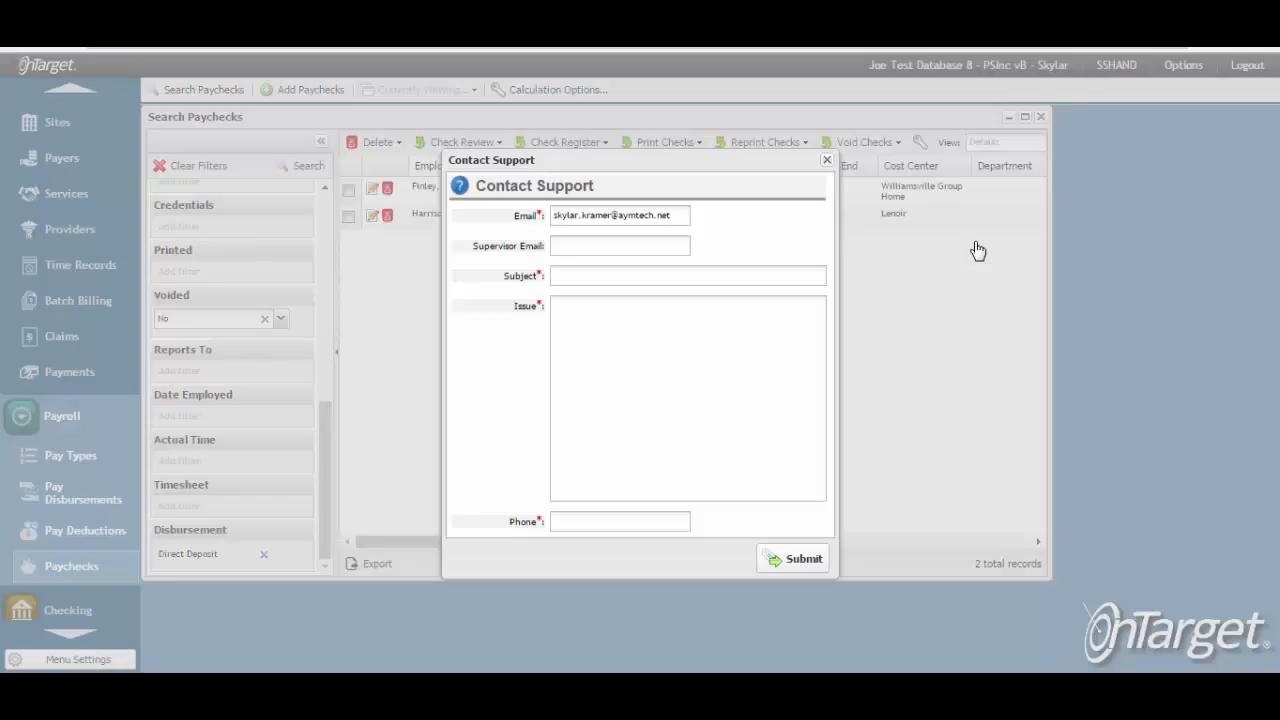